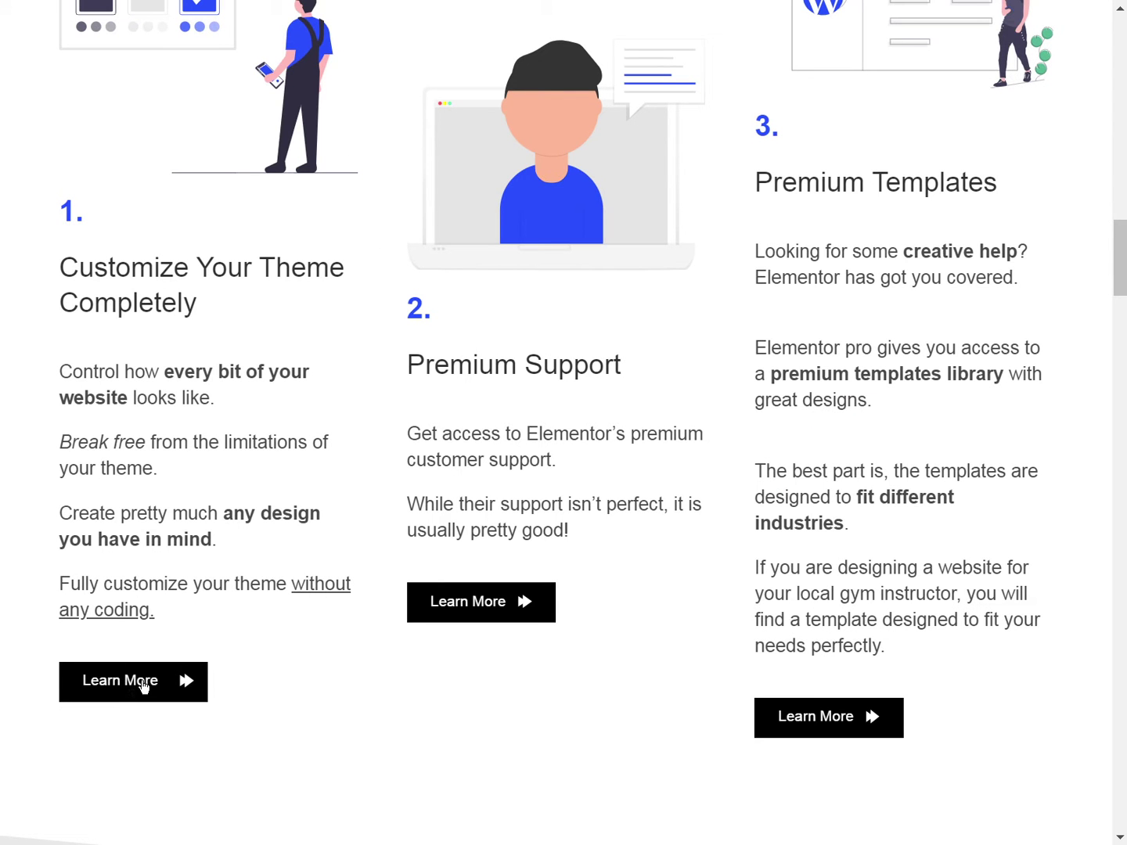
# Step: Test the first and third Learn More buttons, which jump to and open their matching FAQ items
pyautogui.click(143, 685)
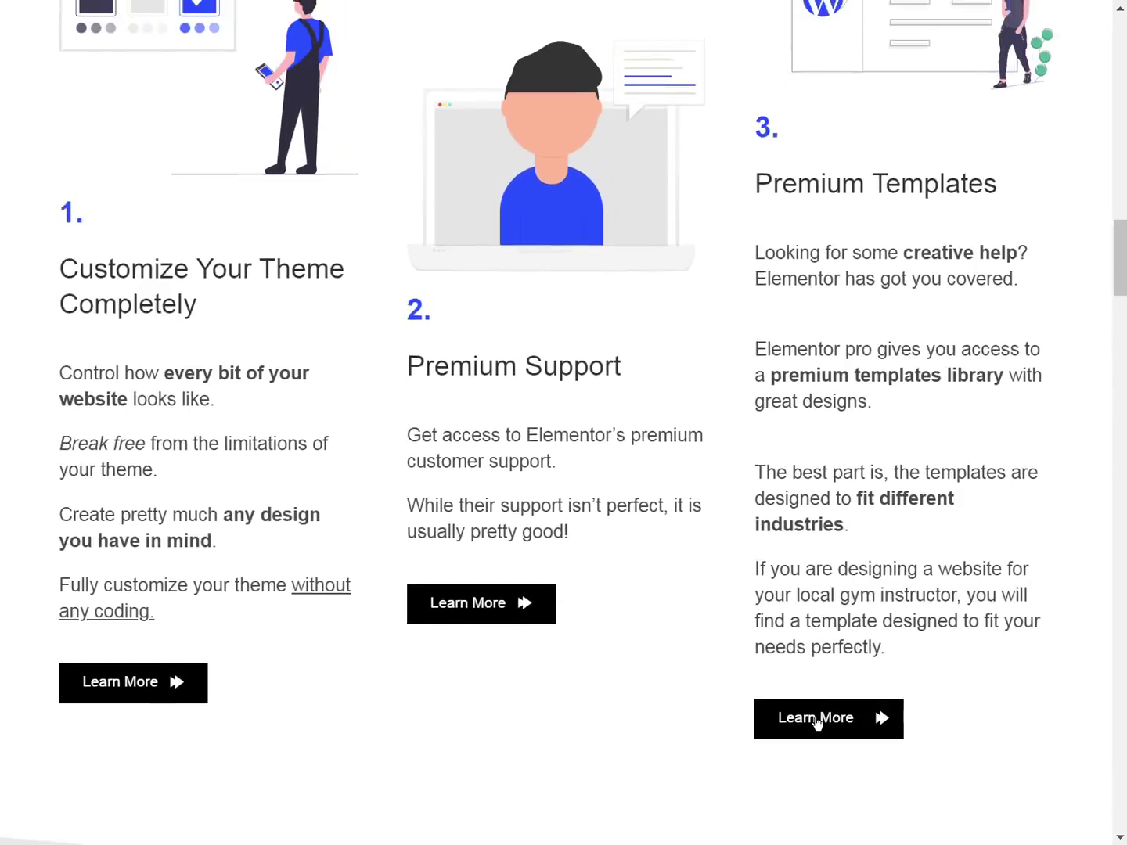
pyautogui.click(814, 719)
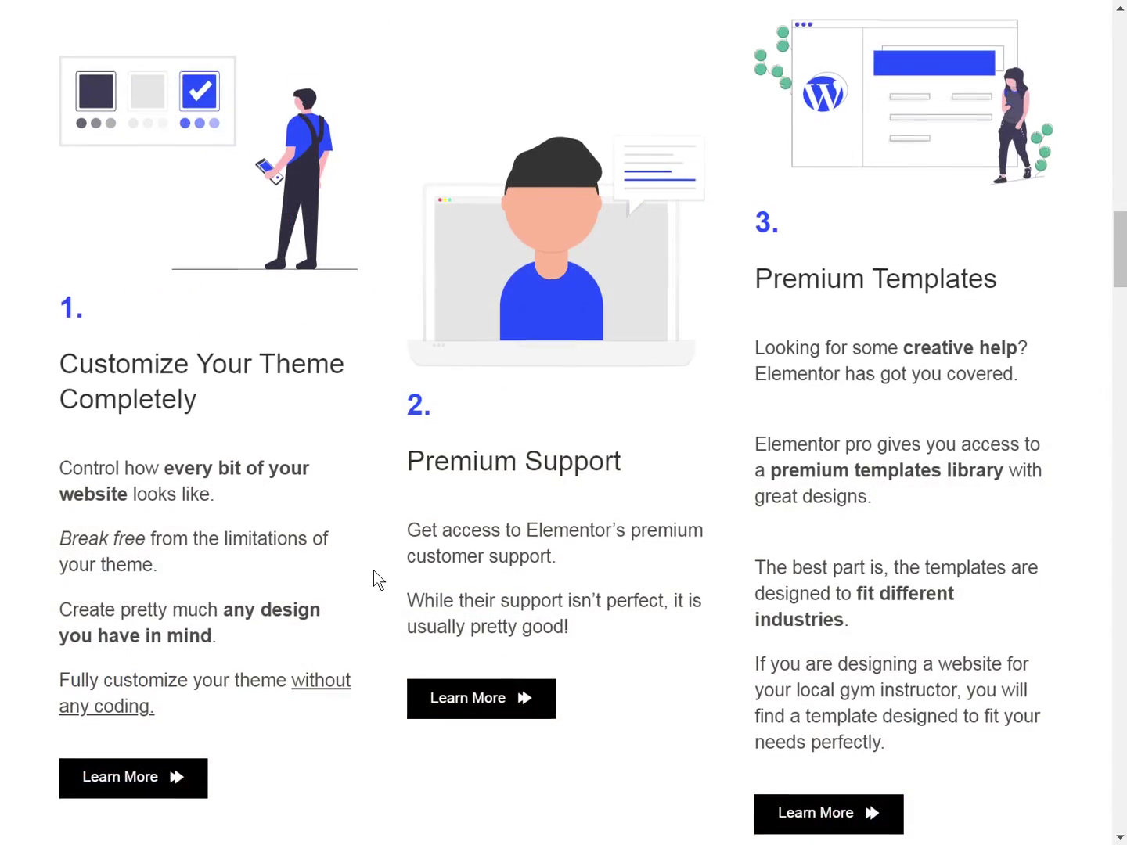
pyautogui.scroll(-1, 373, 579)
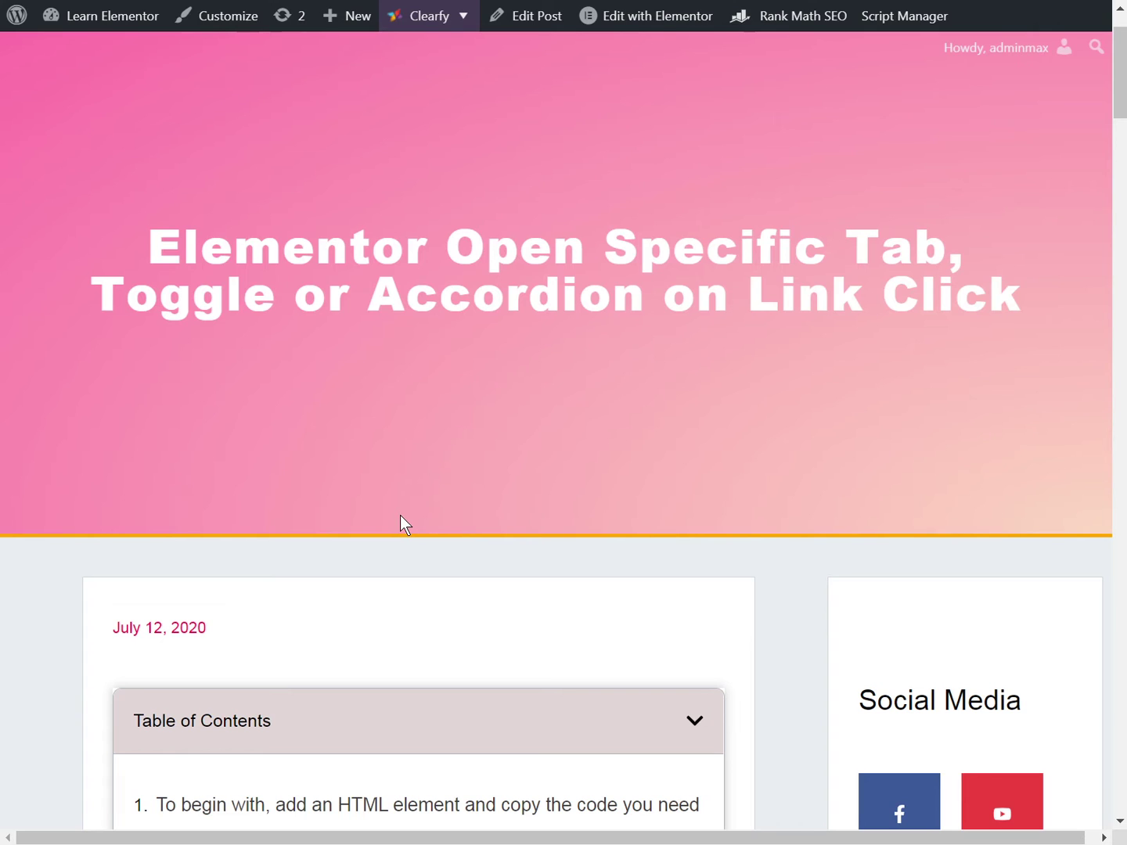
# Step: Scroll the tutorial article down to the 'For opening a specific tab, use this code' block
pyautogui.moveTo(749, 302); pyautogui.dragTo(988, 303)
pyautogui.click(831, 355)
pyautogui.scroll(-1, 636, 446)
pyautogui.scroll(-1, 633, 448)
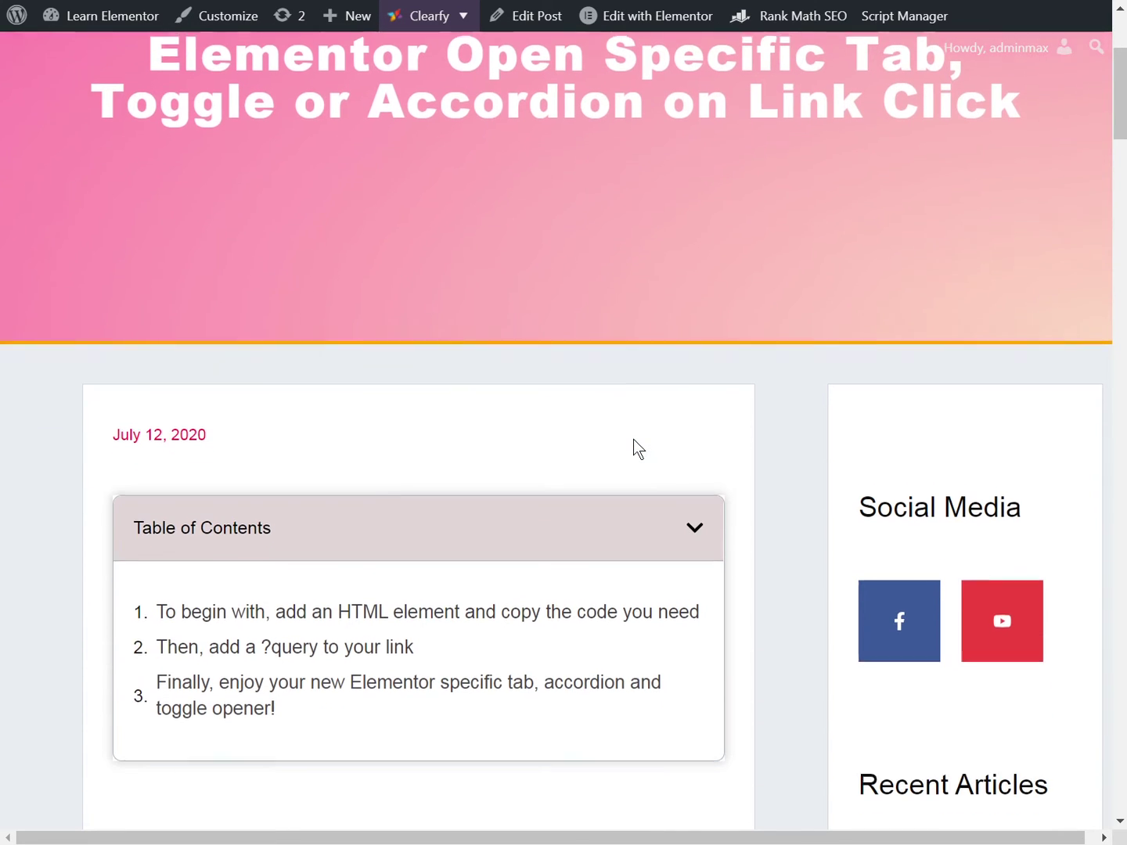
pyautogui.scroll(-2, 618, 450)
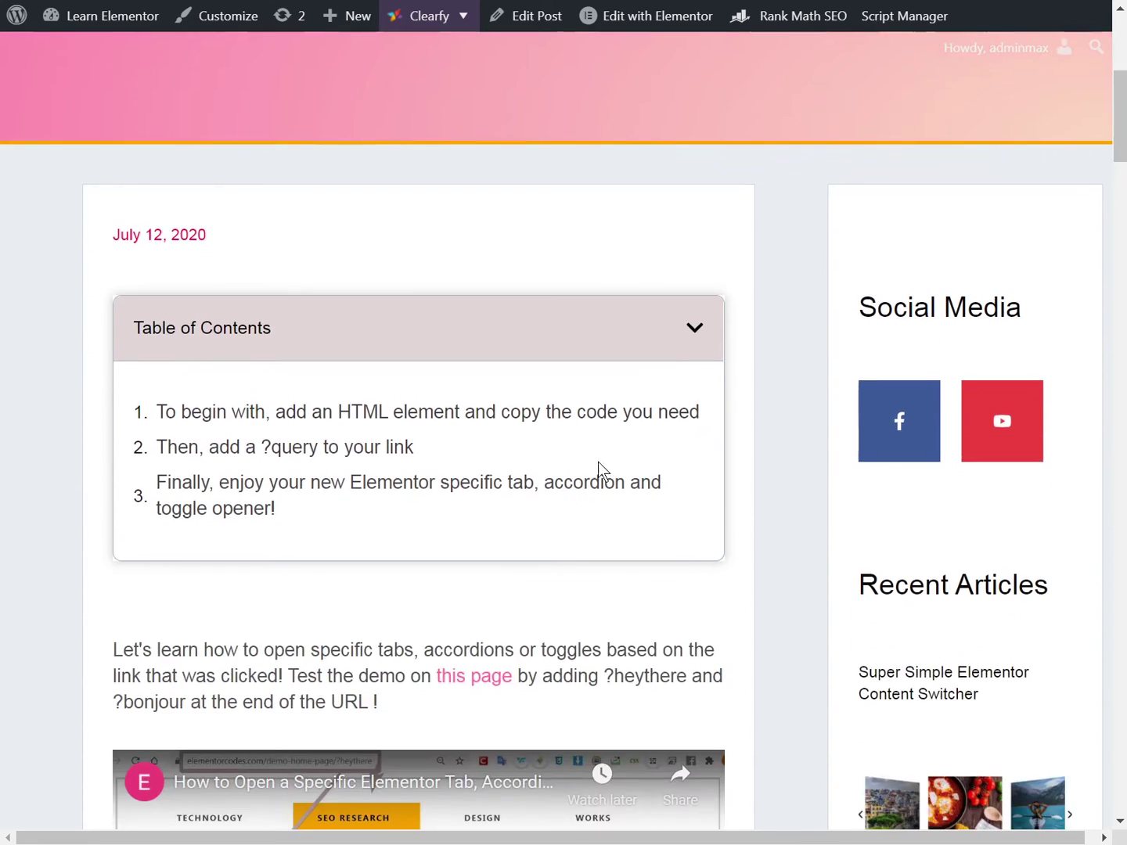
pyautogui.scroll(-2, 574, 492)
pyautogui.scroll(-1, 571, 494)
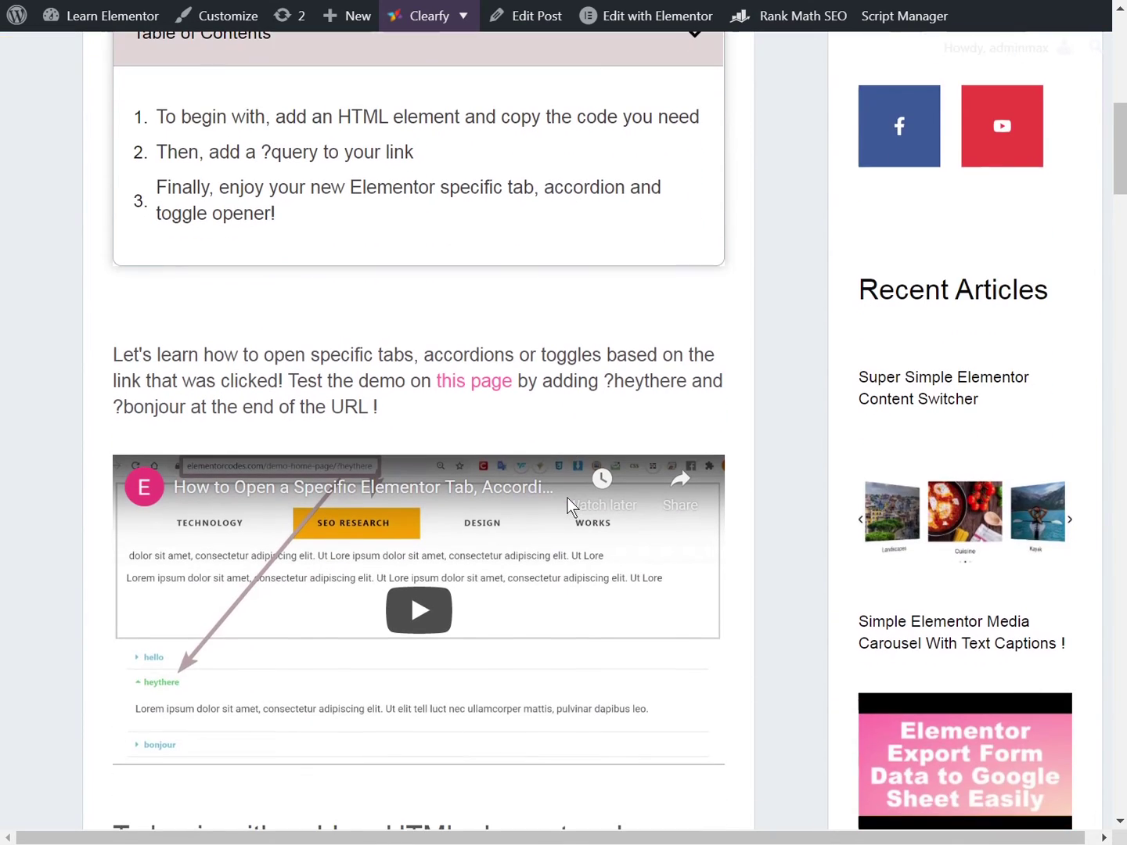
pyautogui.scroll(-2, 567, 498)
pyautogui.scroll(-5, 565, 499)
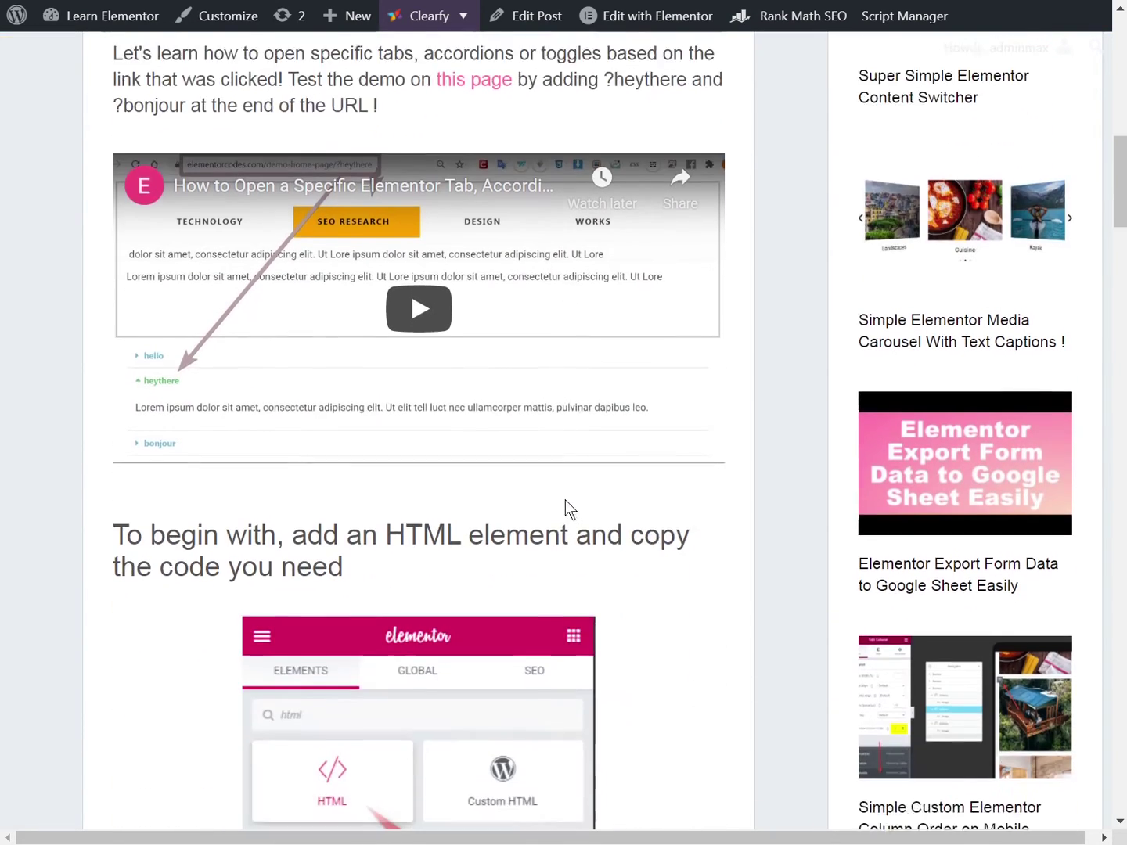
pyautogui.scroll(-5, 563, 500)
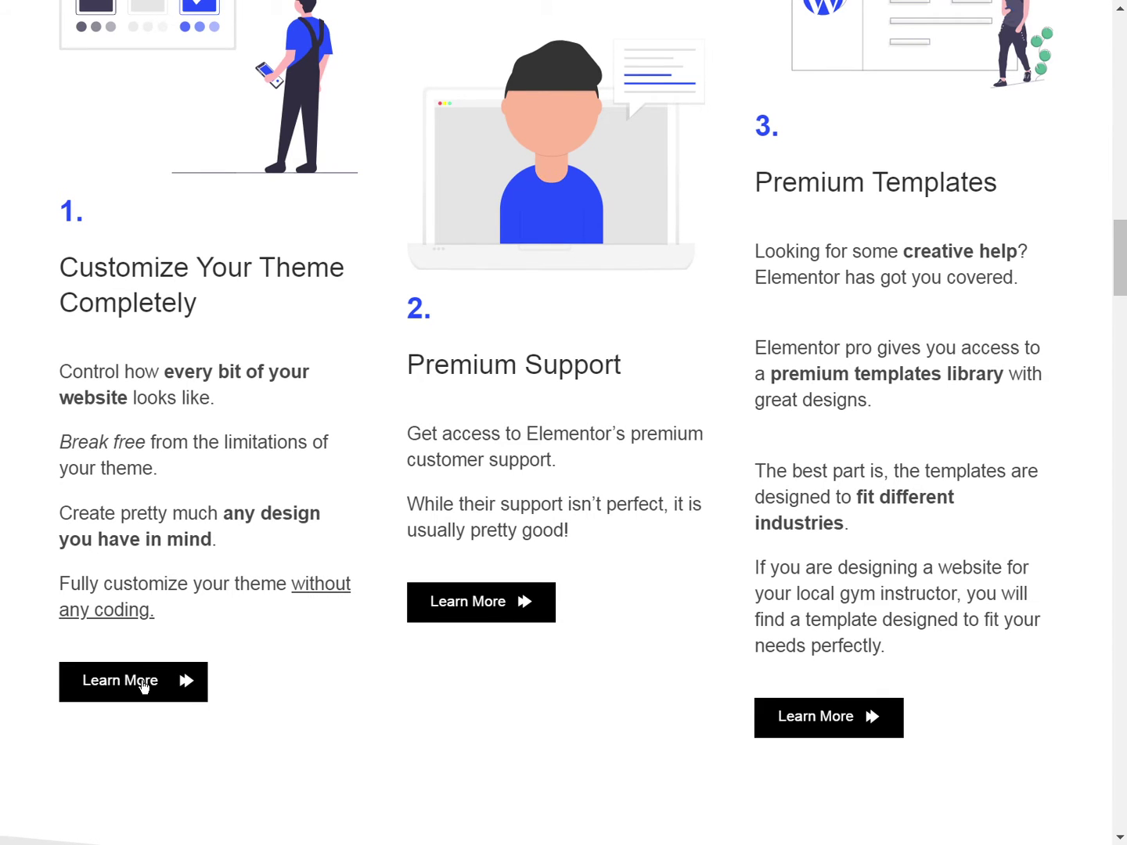
# Step: Collapse the open 'How to customize your theme' FAQ answer and return to the three feature columns
pyautogui.scroll(-15, 142, 681)
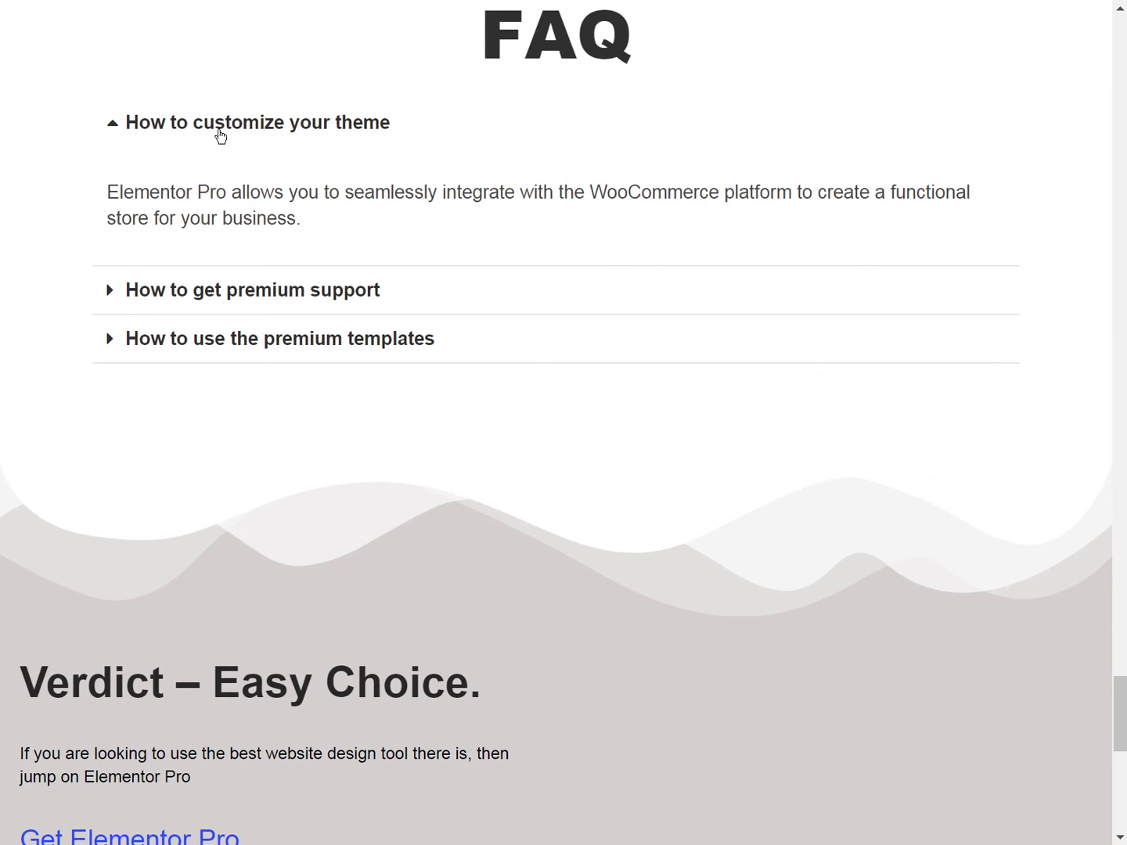
pyautogui.click(222, 136)
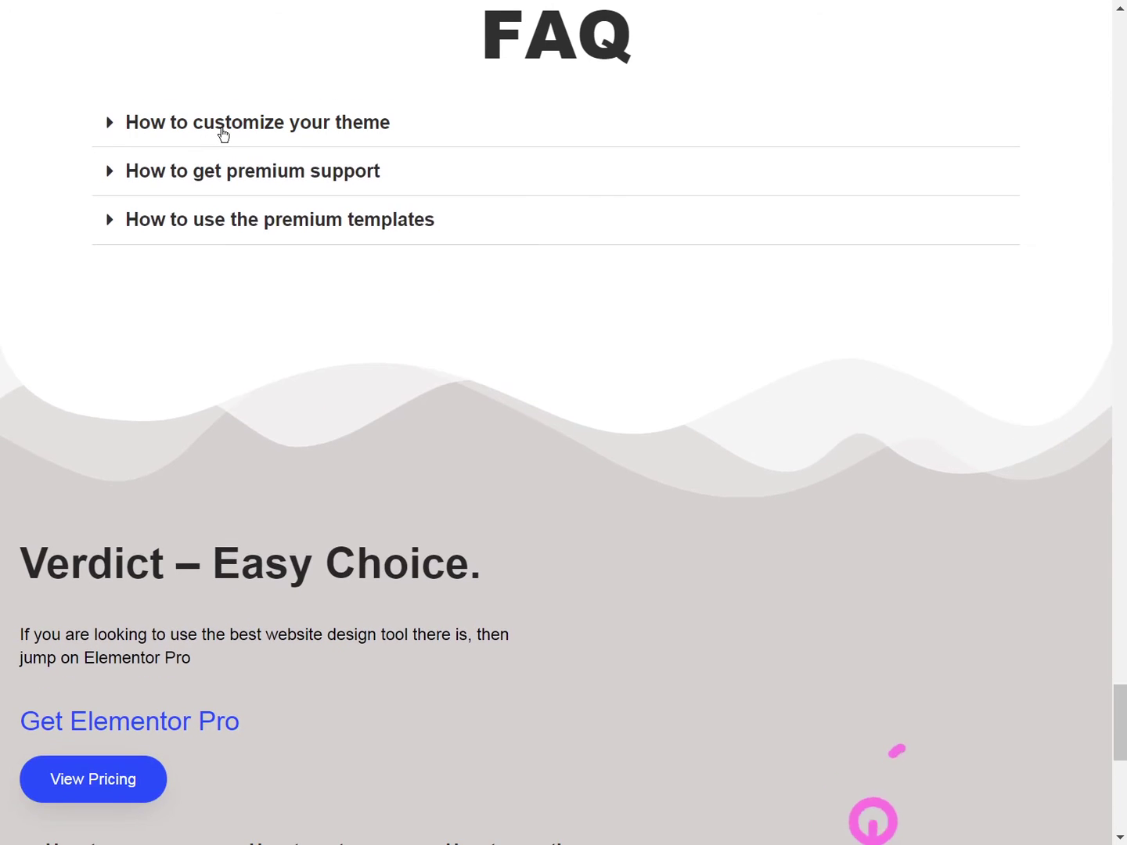
pyautogui.scroll(1, 258, 165)
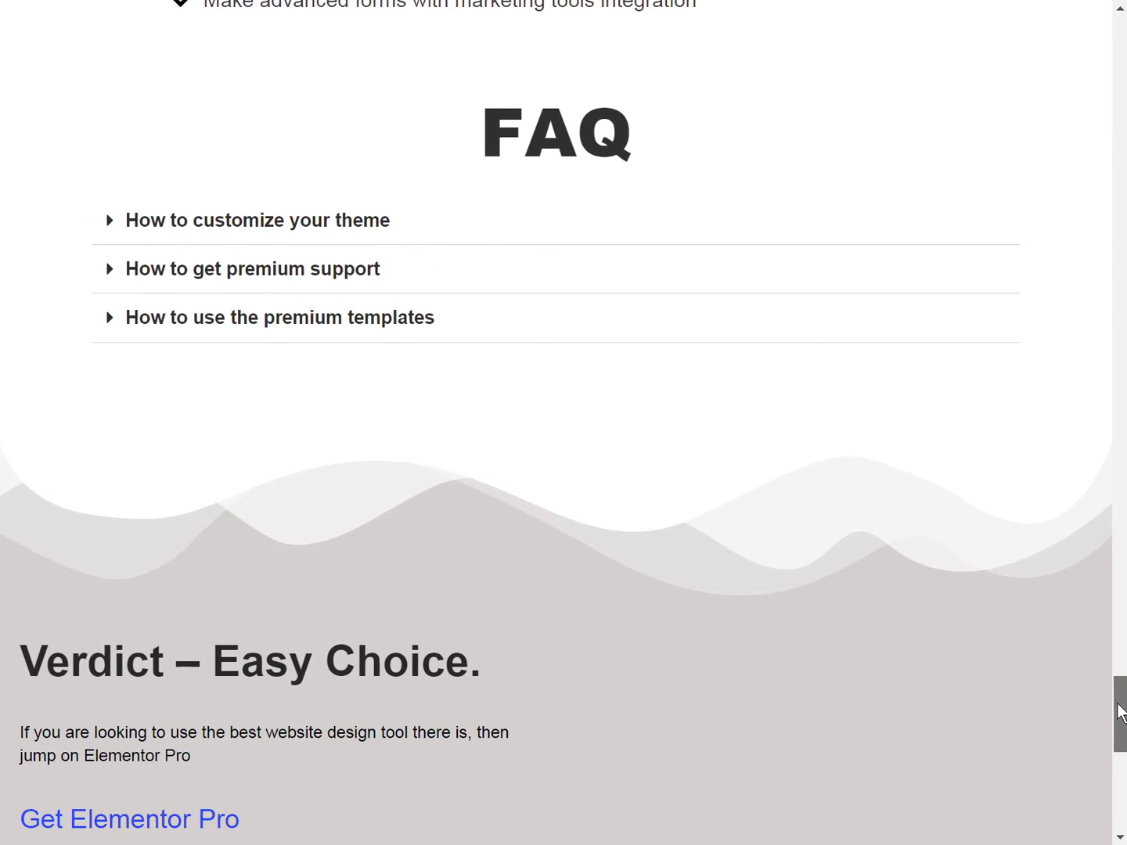
pyautogui.moveTo(1119, 709); pyautogui.dragTo(1116, 256)
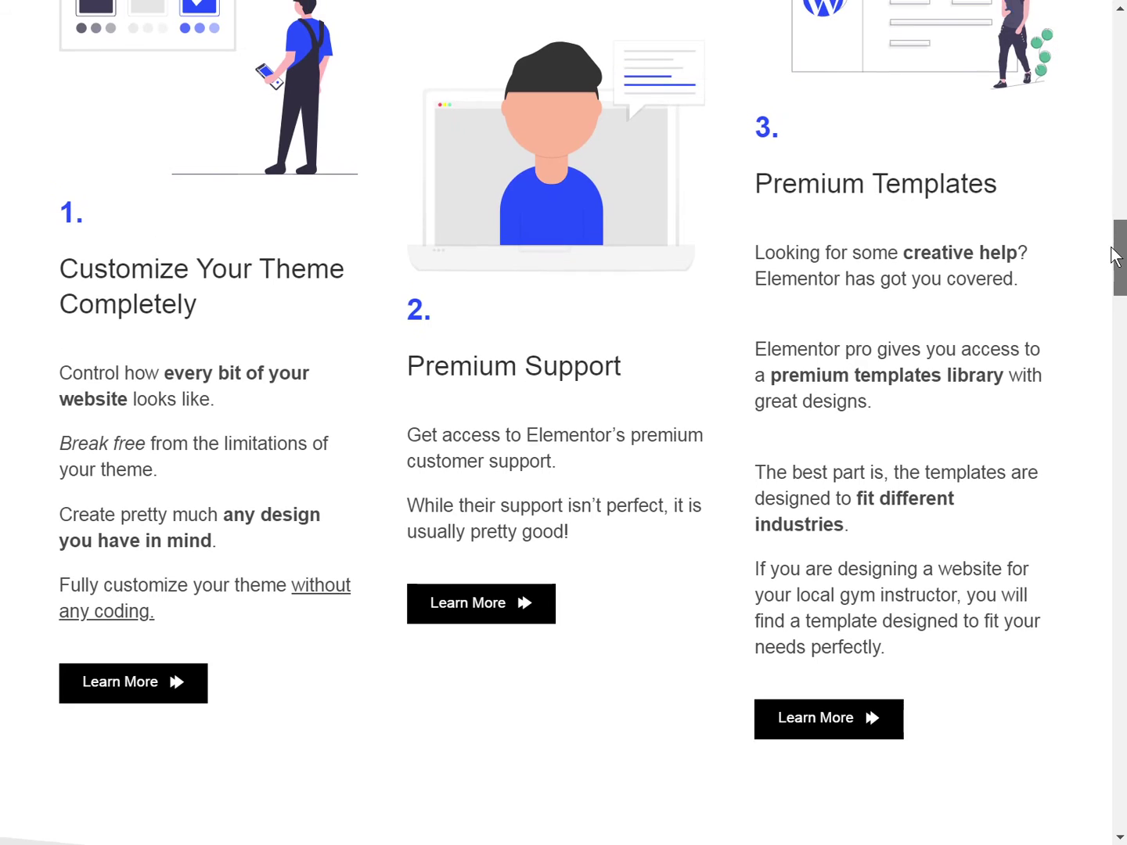
# Step: Use the Premium Templates Learn More button to open 'How to use the premium templates' and check it
pyautogui.click(815, 719)
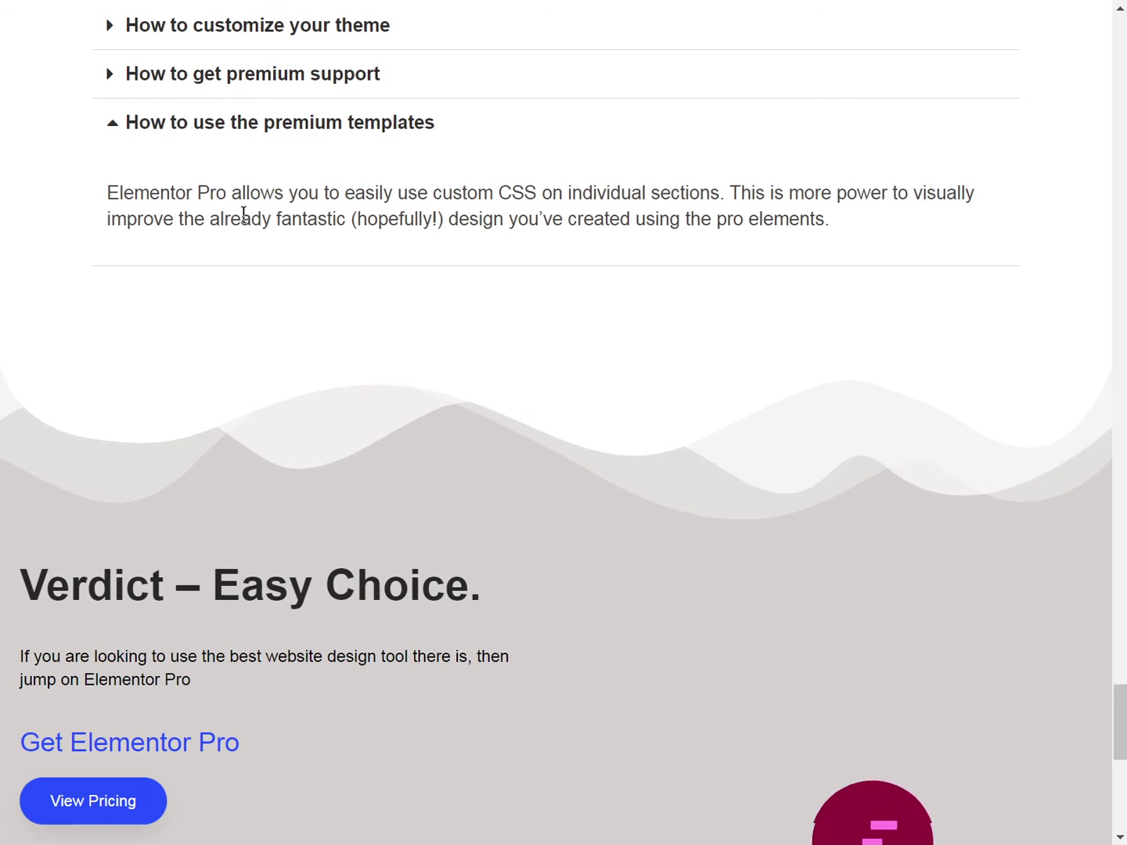
pyautogui.scroll(3, 238, 218)
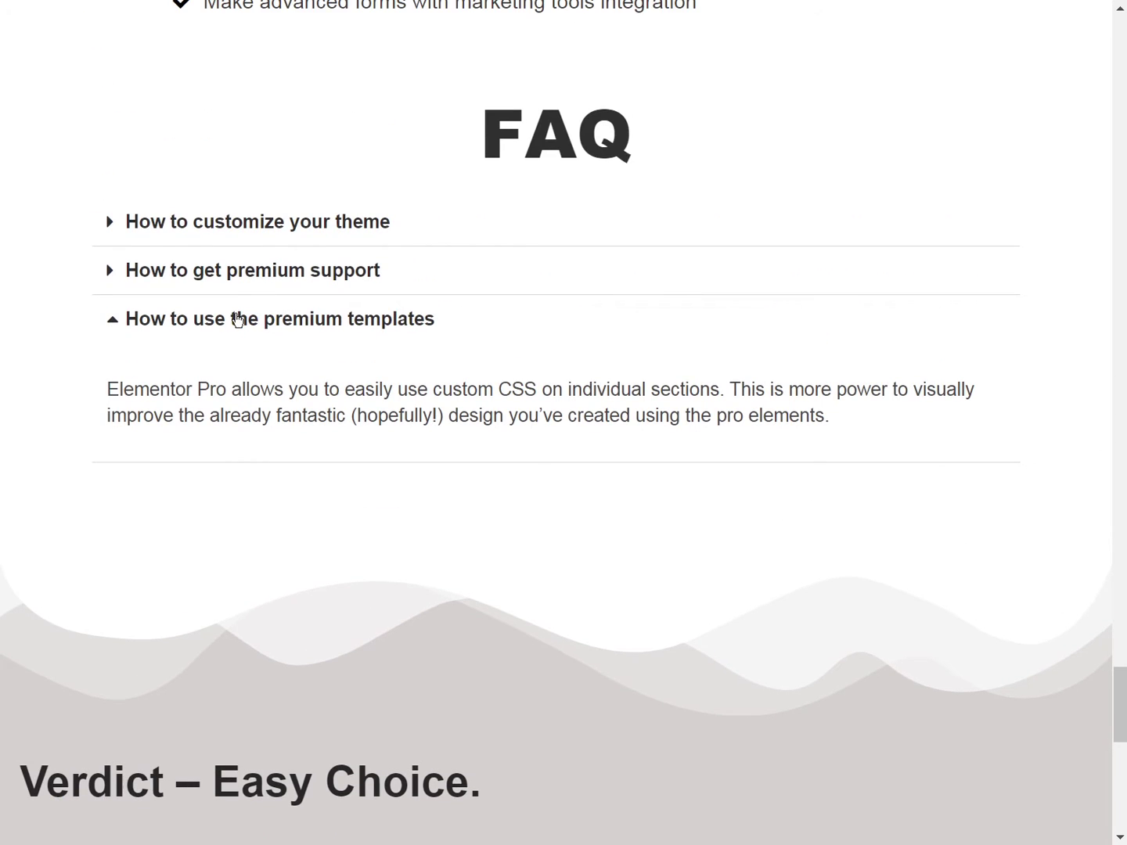
pyautogui.scroll(4, 391, 390)
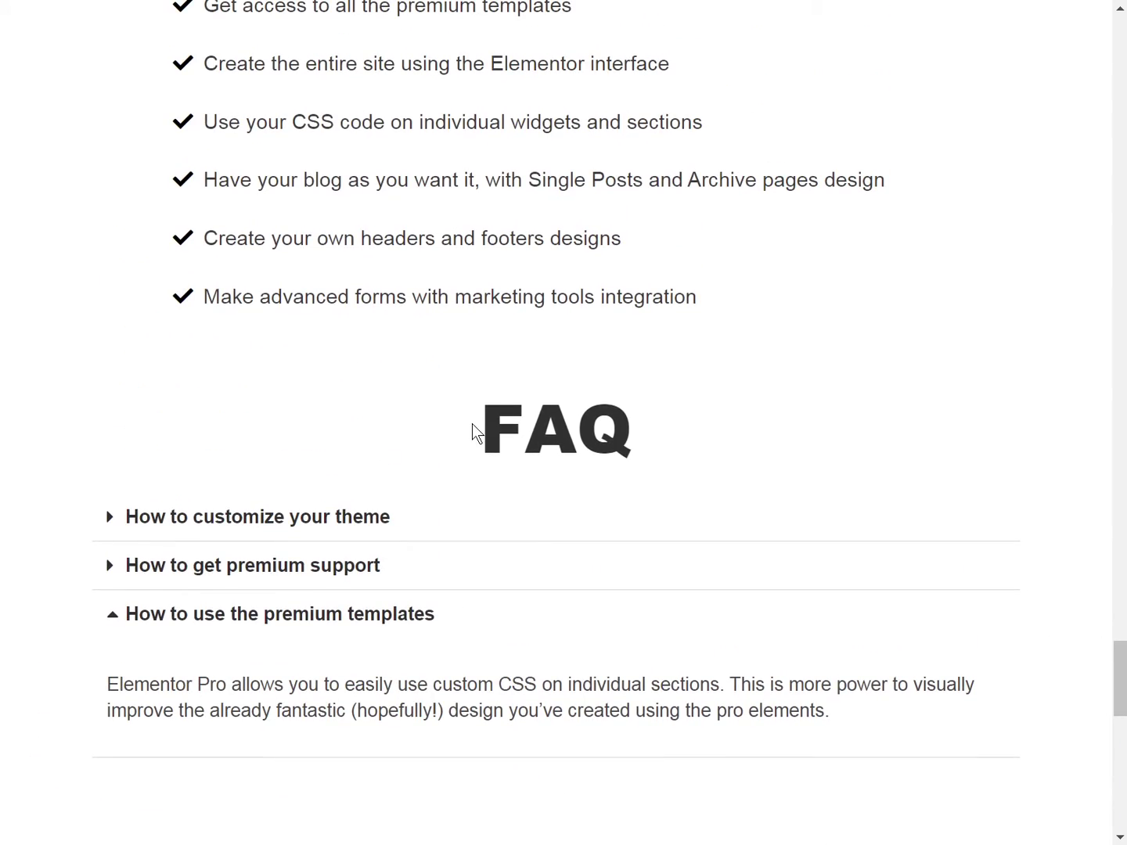
pyautogui.scroll(-1, 472, 423)
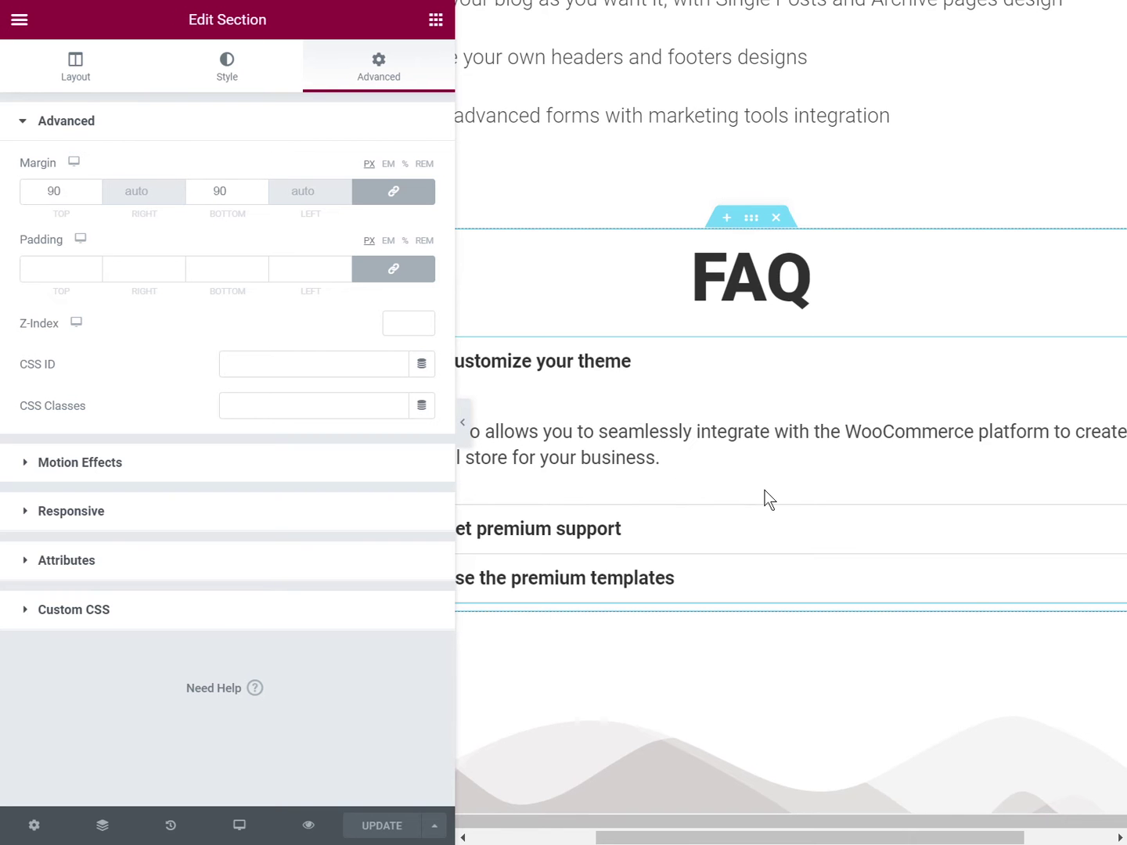
# Step: Edit the FAQ toggle widget and show its Advanced settings
pyautogui.scroll(3, 766, 495)
pyautogui.hscroll(-3, 717, 518)
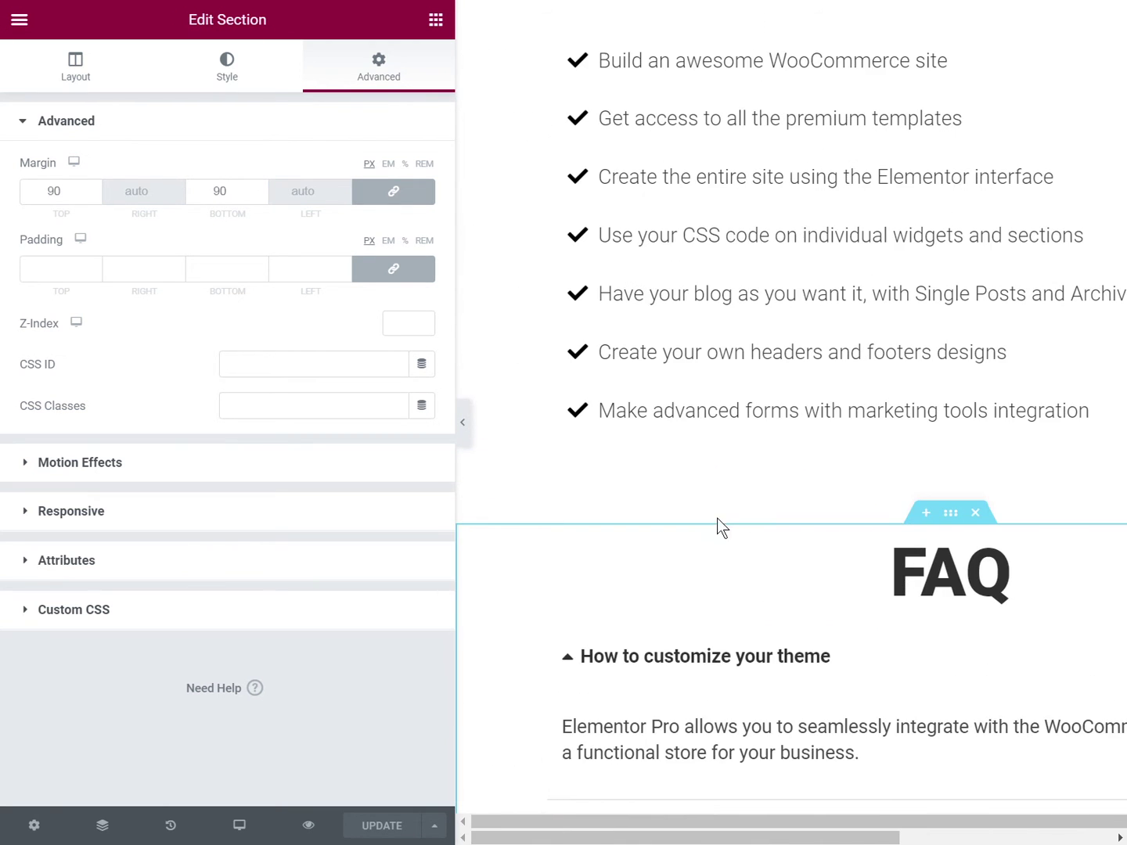
pyautogui.scroll(-3, 817, 527)
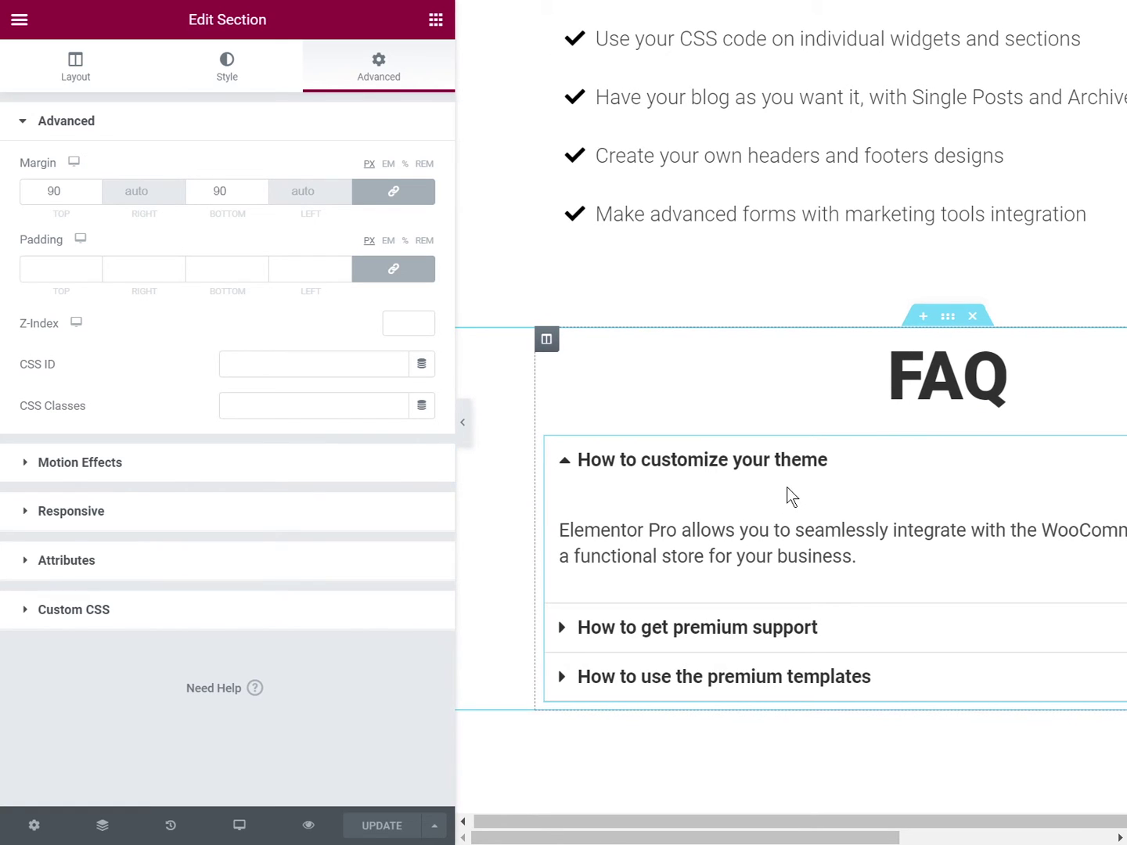
pyautogui.hscroll(2, 766, 497)
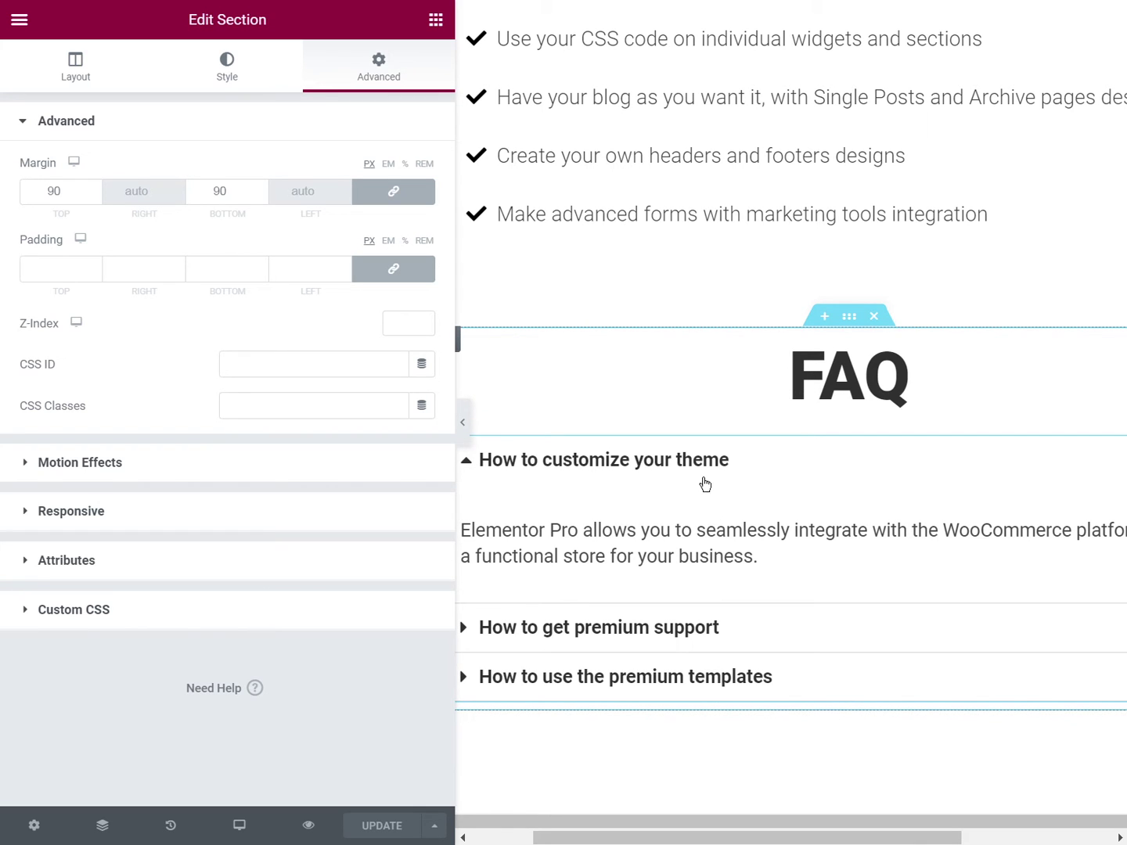
pyautogui.hscroll(2, 916, 469)
pyautogui.hscroll(1, 879, 431)
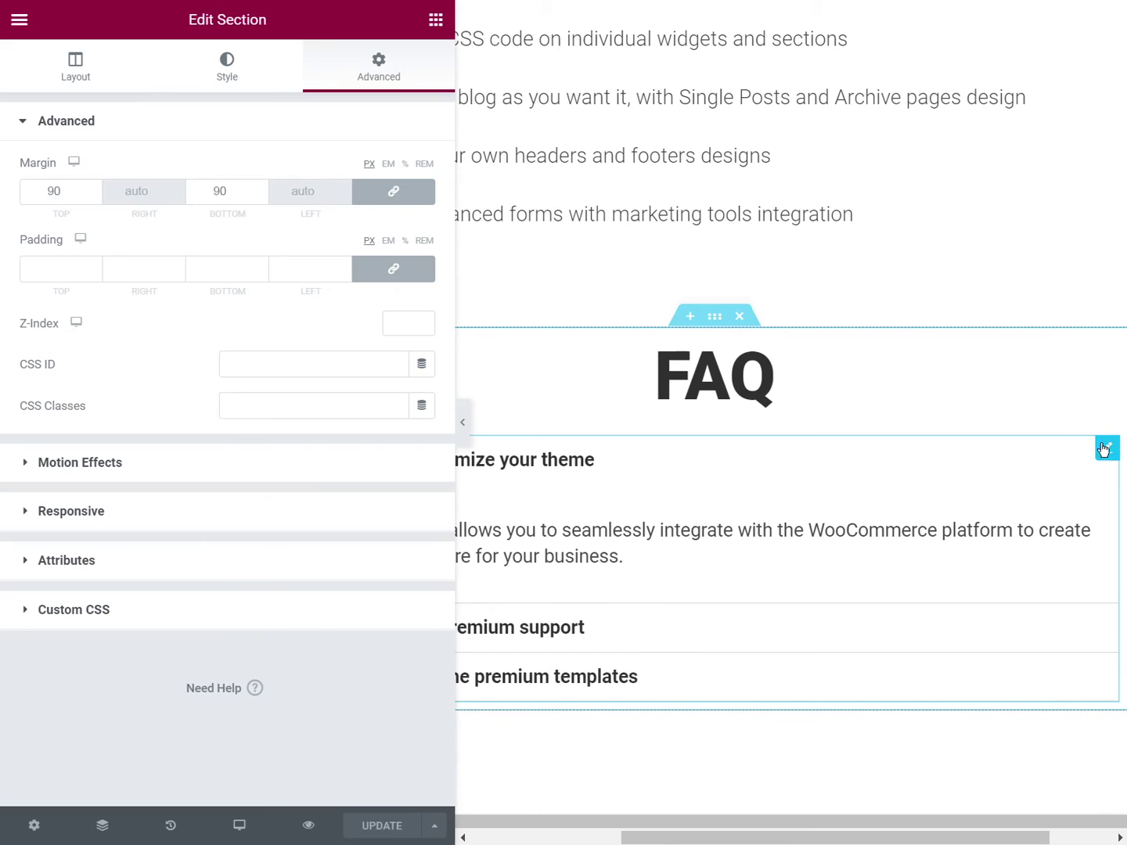
pyautogui.click(1107, 449)
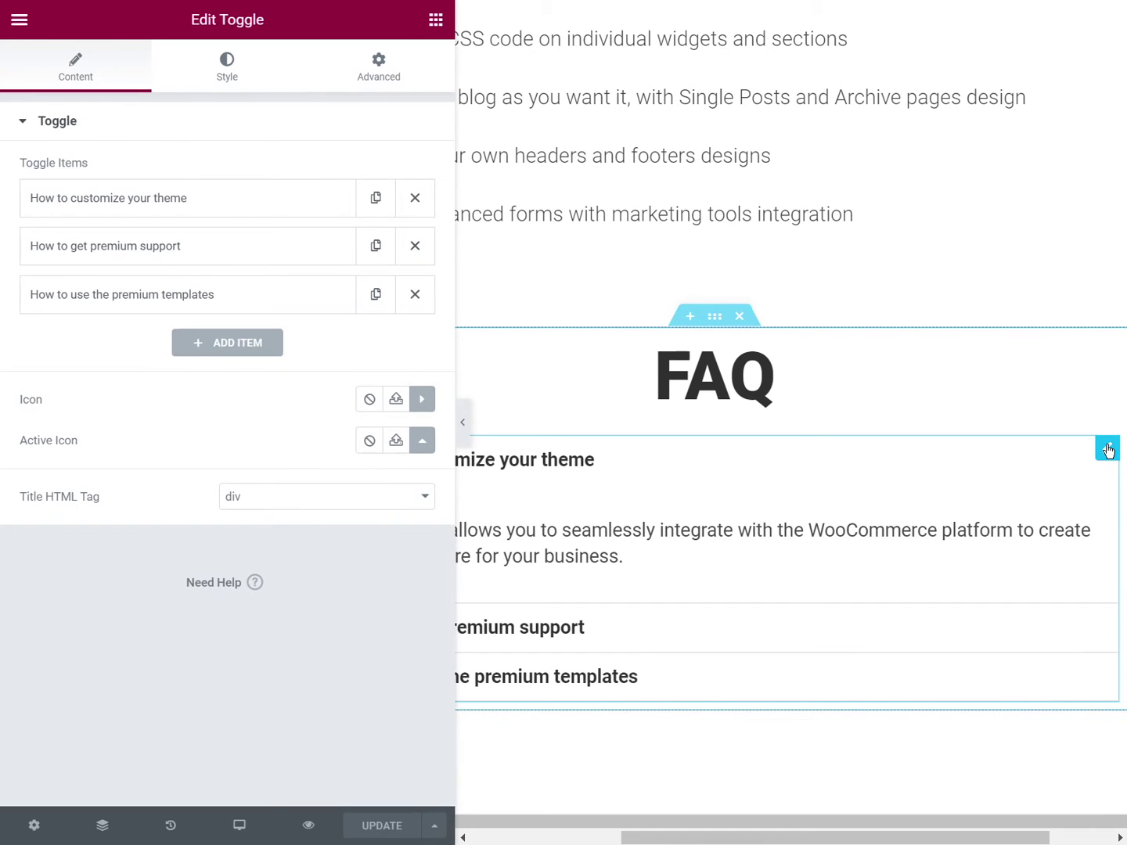
pyautogui.click(377, 79)
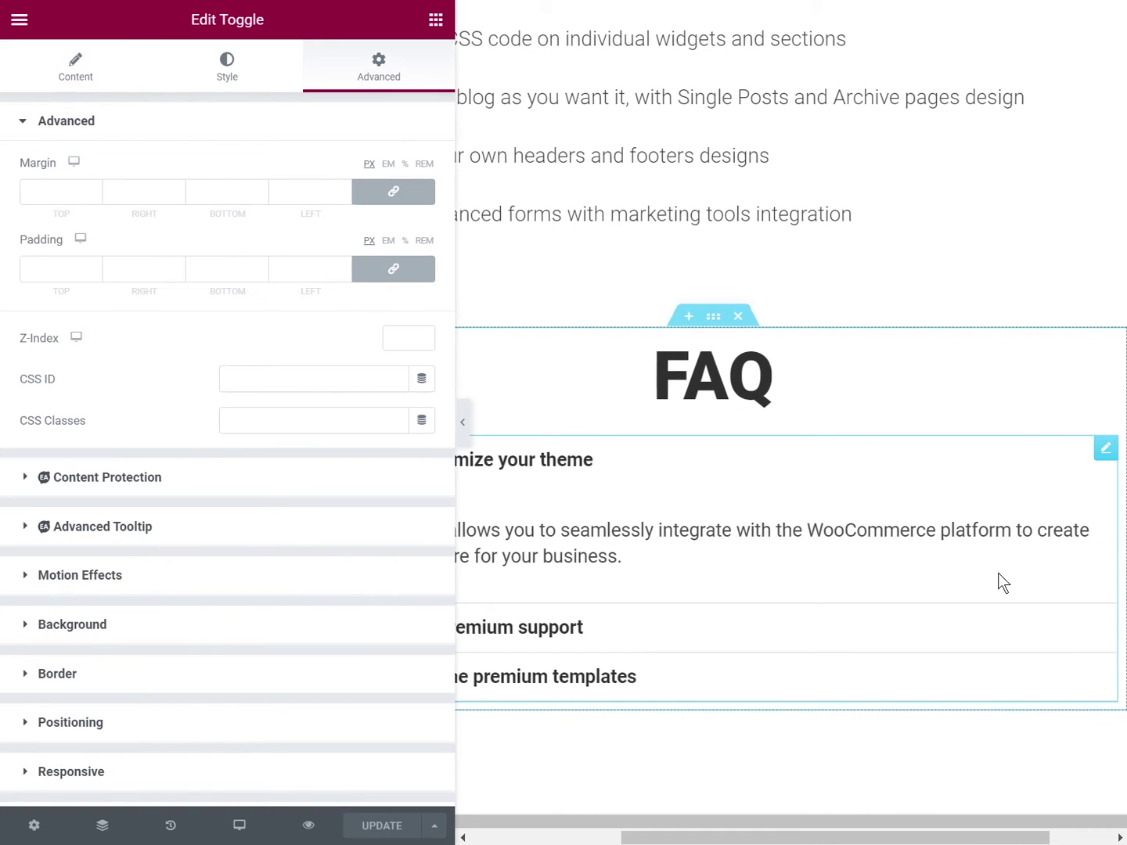
# Step: Scroll up to the HTML widget holding the toggle and tab scripts and edit it
pyautogui.hscroll(2, 1070, 575)
pyautogui.moveTo(1119, 602); pyautogui.dragTo(1120, 231)
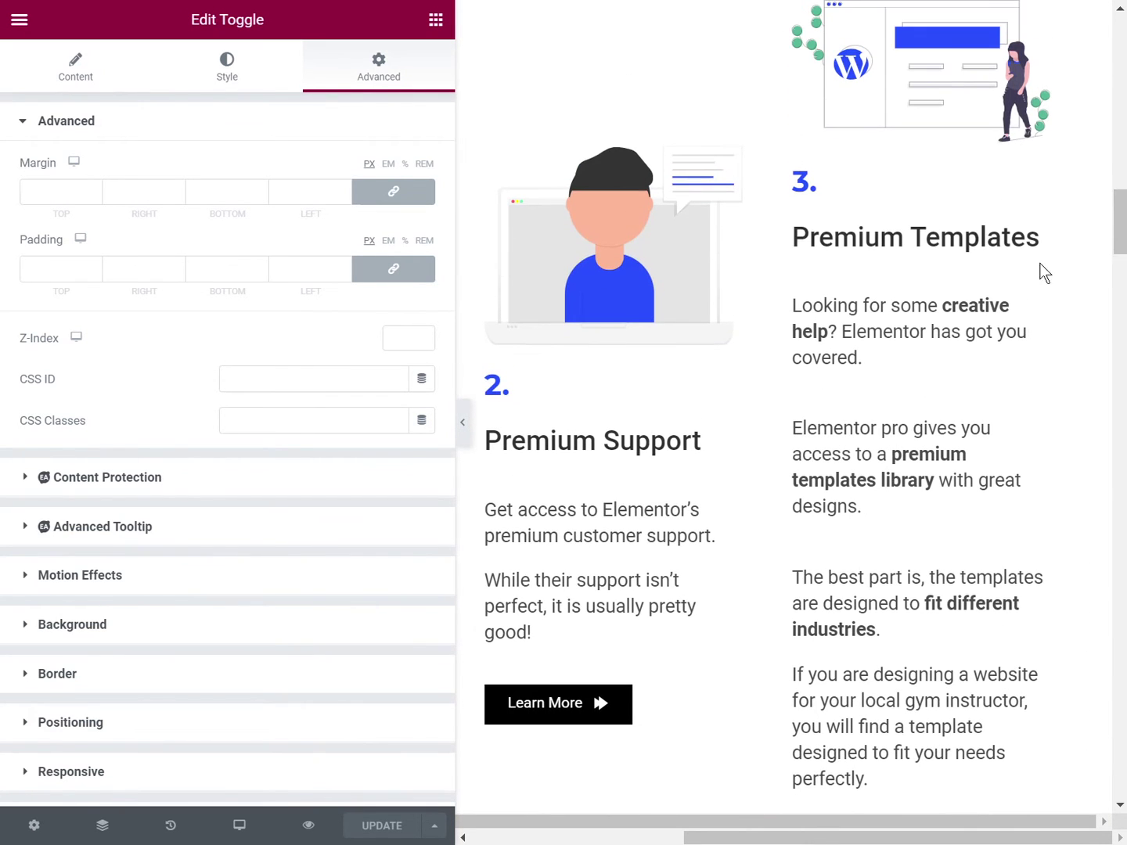
pyautogui.hscroll(-5, 671, 325)
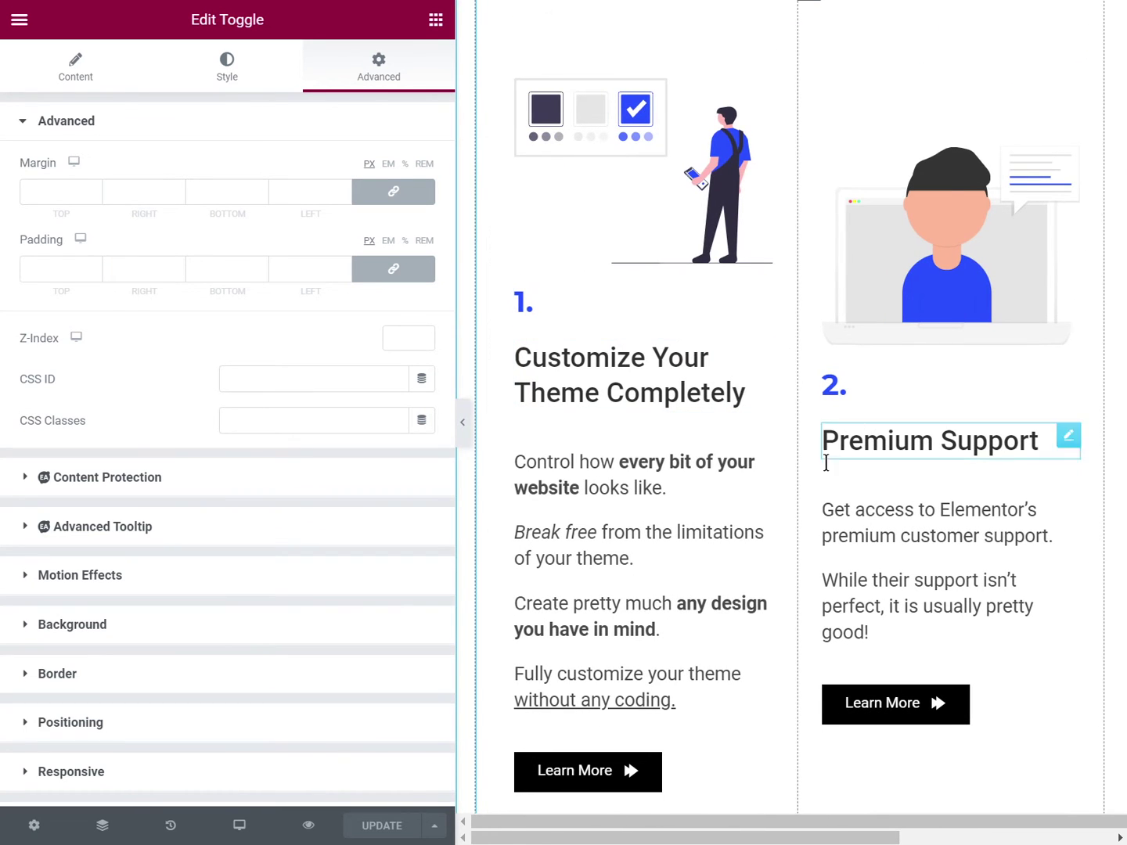
pyautogui.scroll(-3, 702, 520)
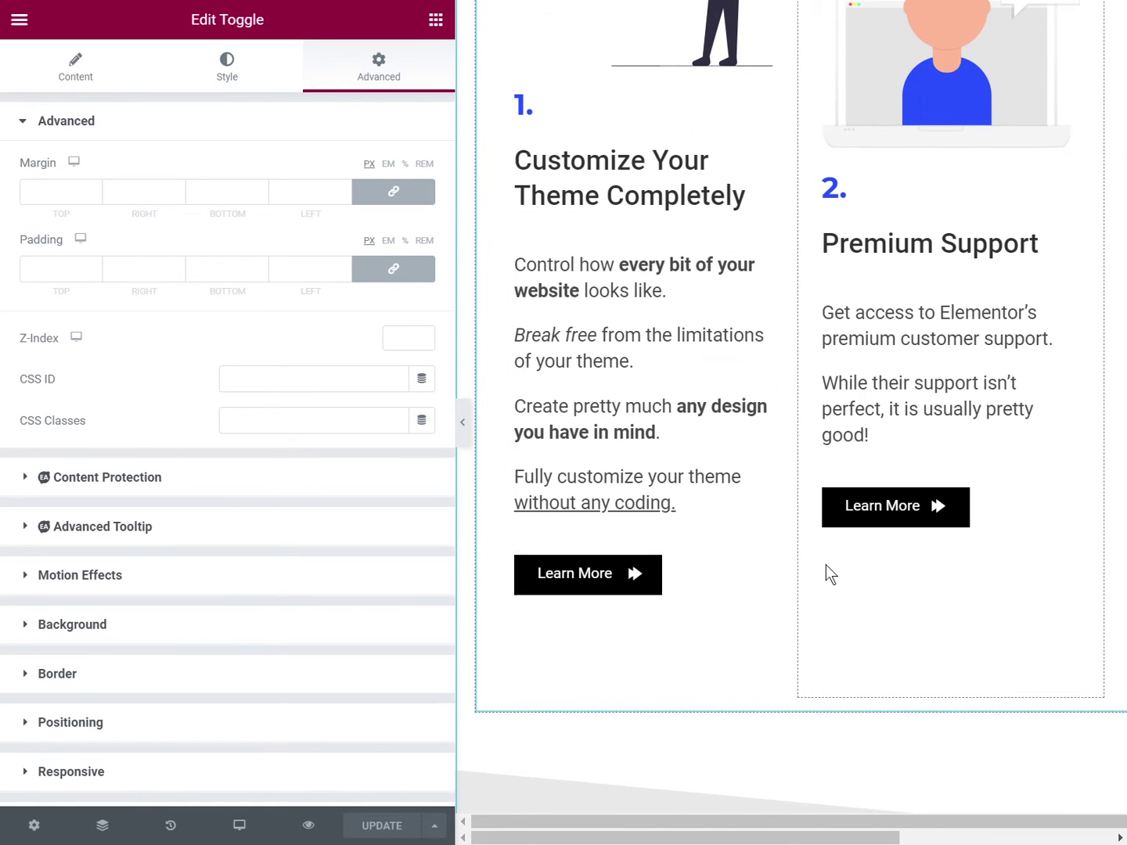
pyautogui.scroll(8, 828, 574)
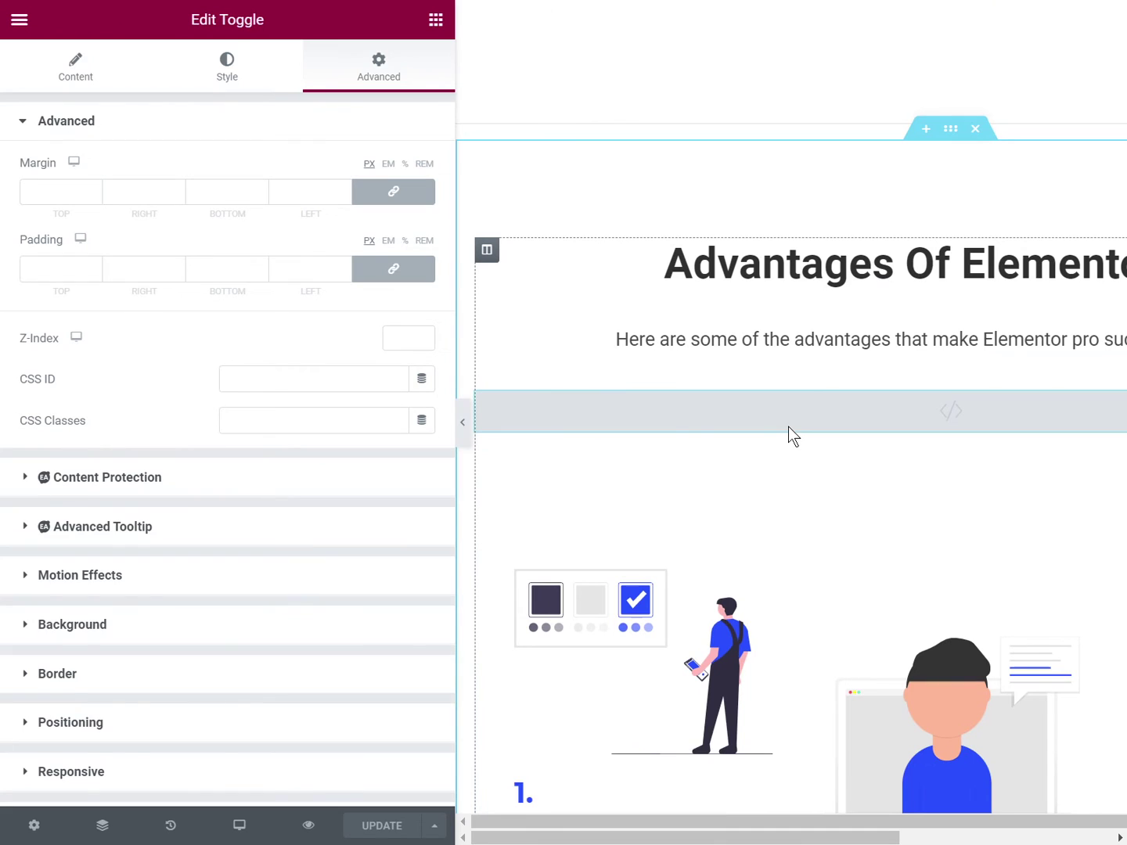
pyautogui.click(788, 423)
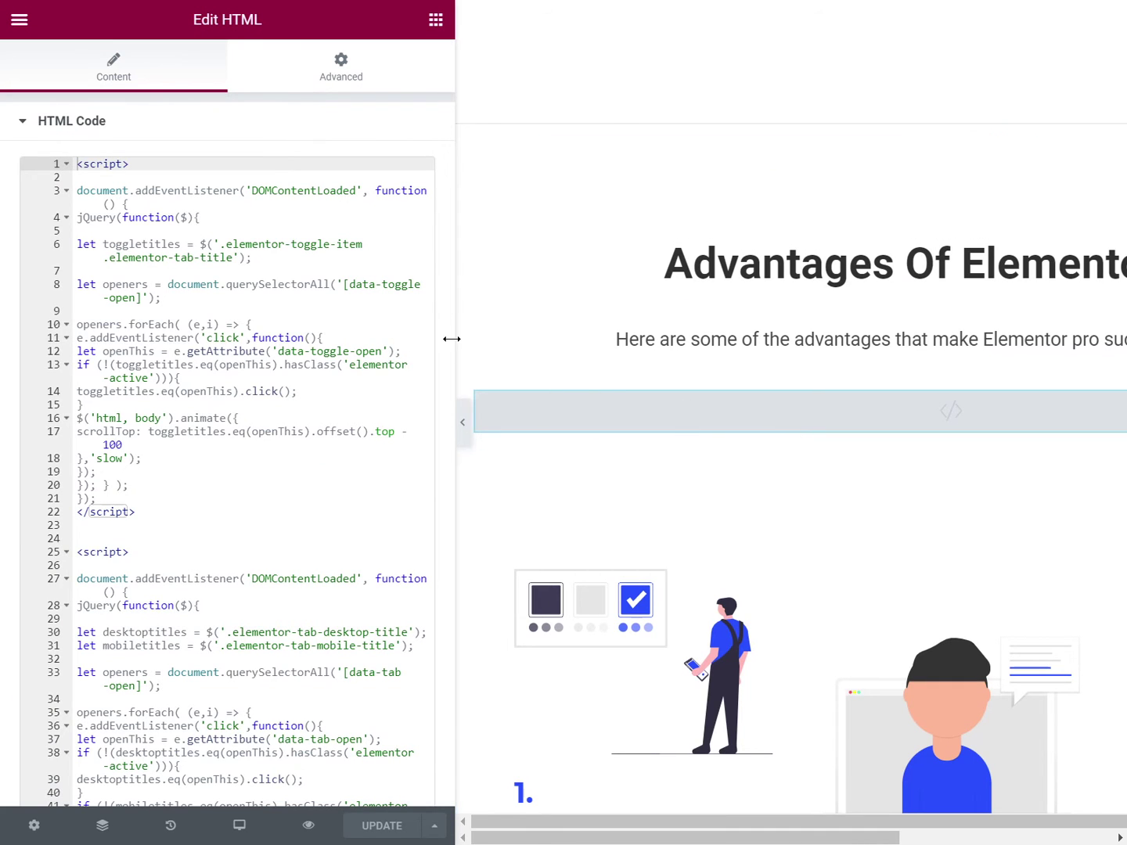
pyautogui.moveTo(451, 337); pyautogui.dragTo(501, 335)
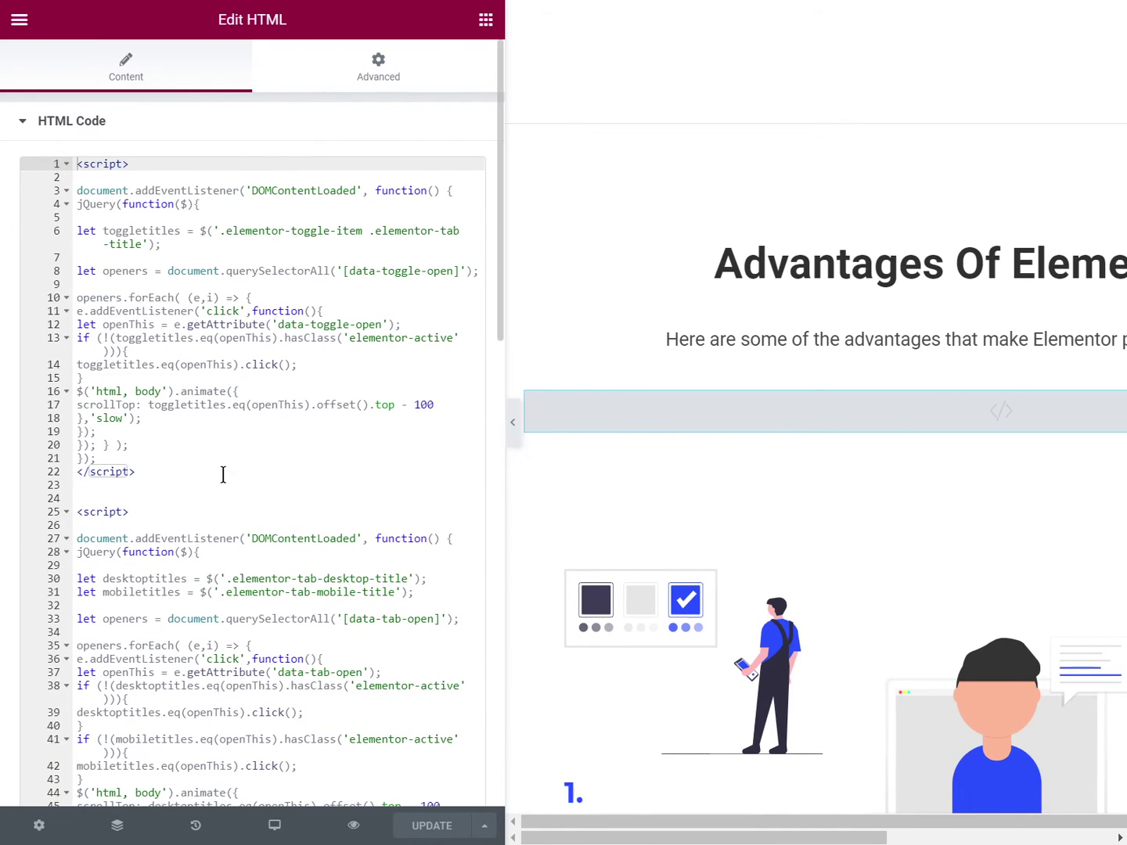
pyautogui.scroll(-3, 202, 498)
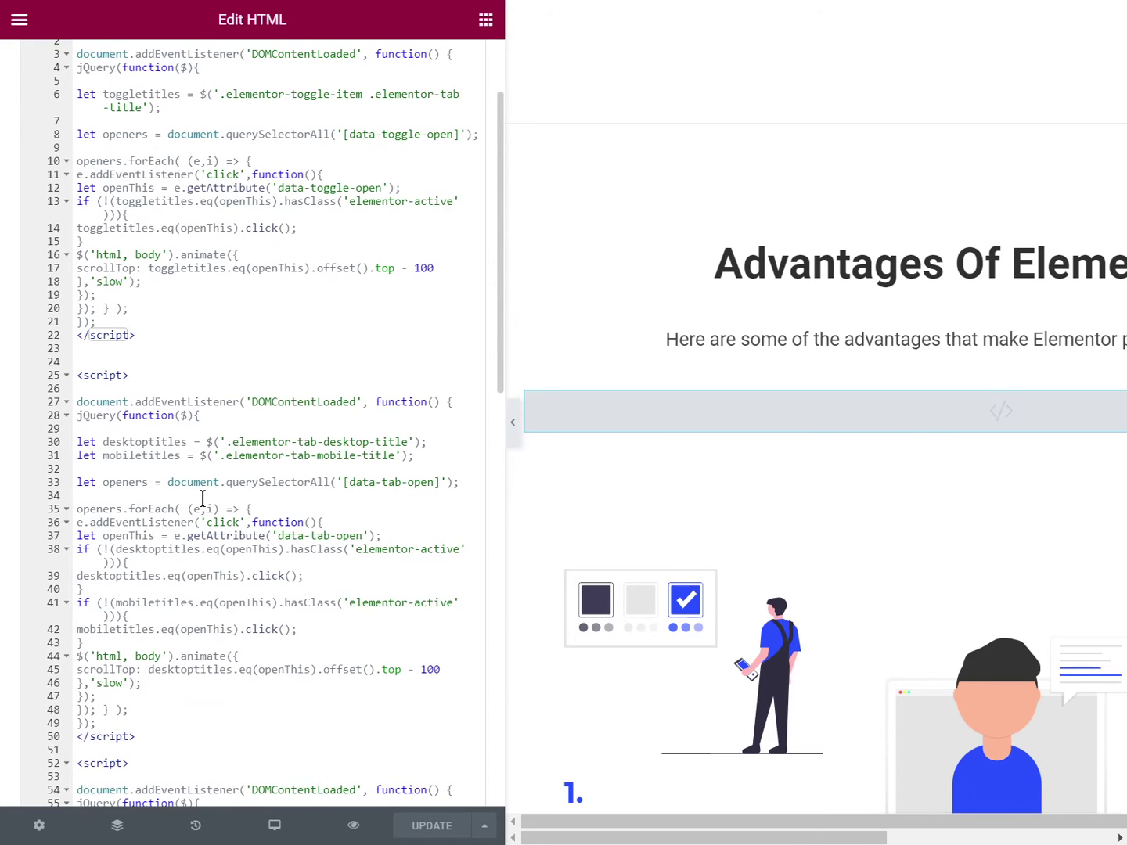
pyautogui.scroll(-3, 202, 498)
pyautogui.scroll(-3, 202, 498)
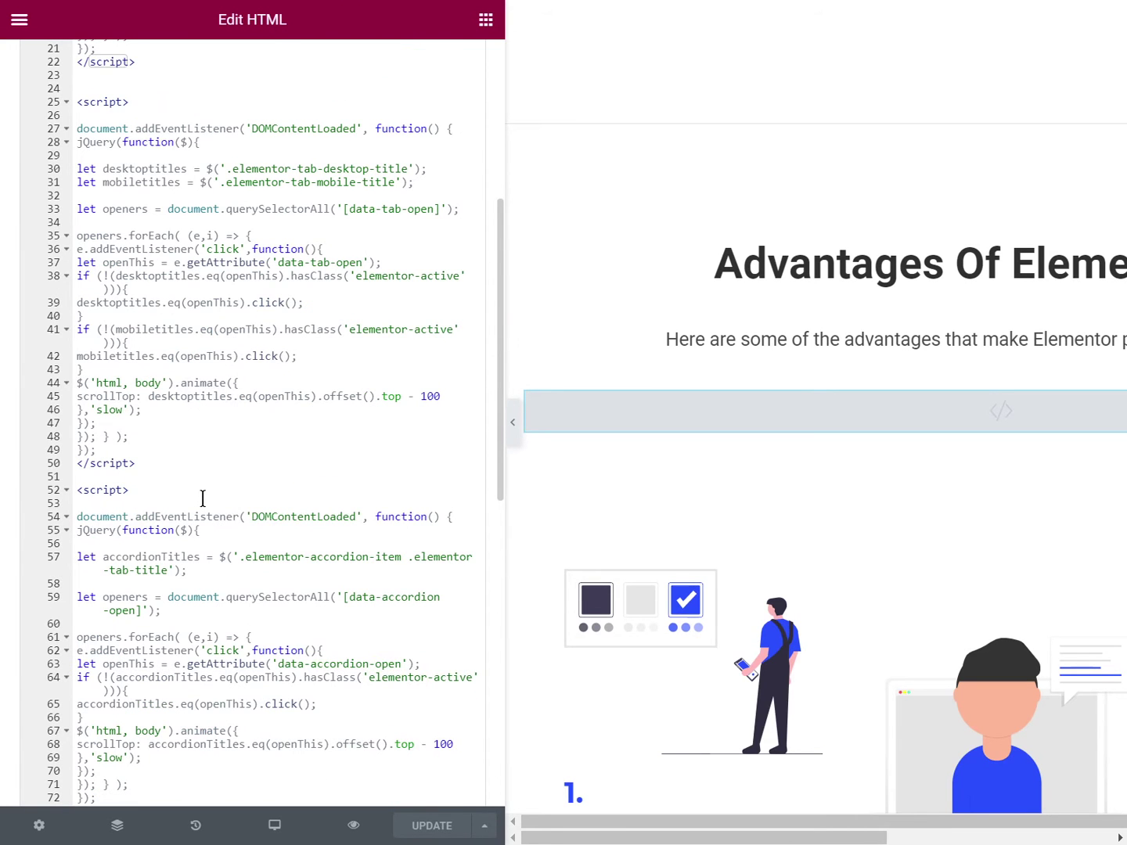
pyautogui.scroll(-9, 202, 498)
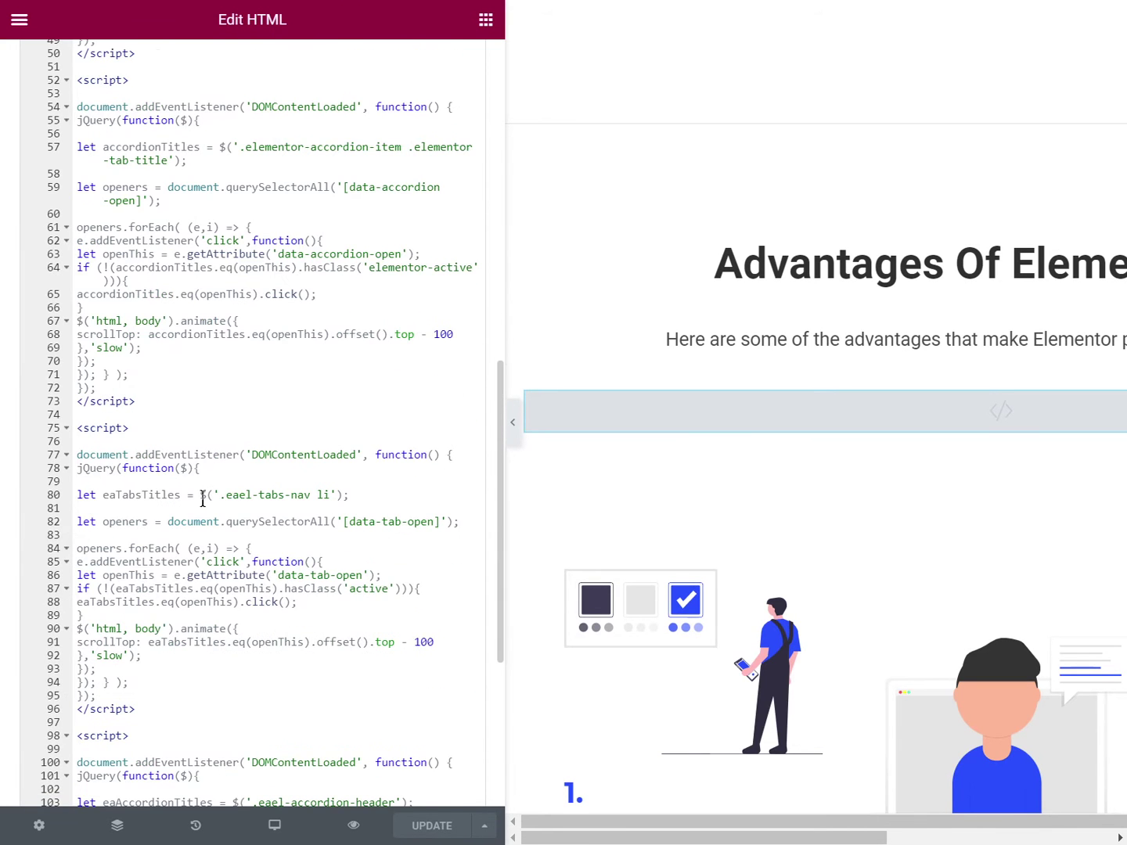
pyautogui.scroll(-3, 202, 497)
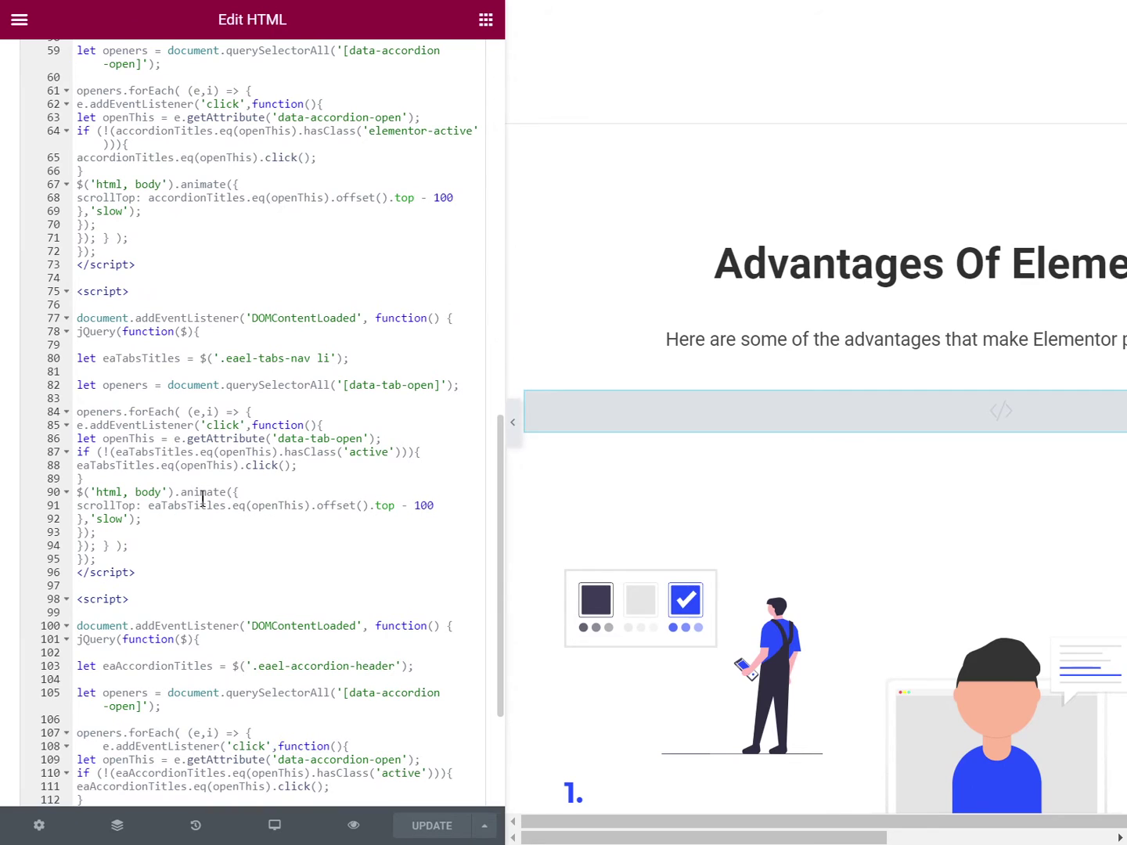
pyautogui.doubleClick(130, 357)
pyautogui.scroll(-3, 202, 514)
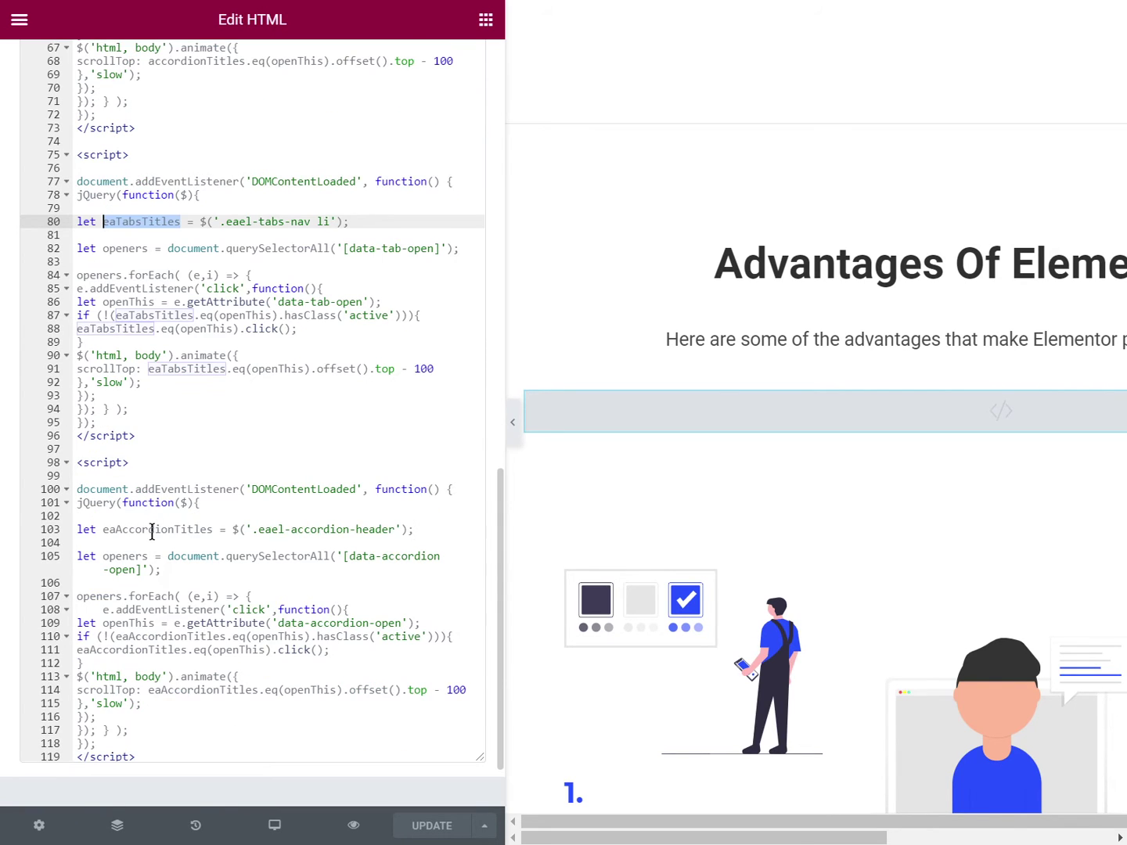
pyautogui.doubleClick(151, 531)
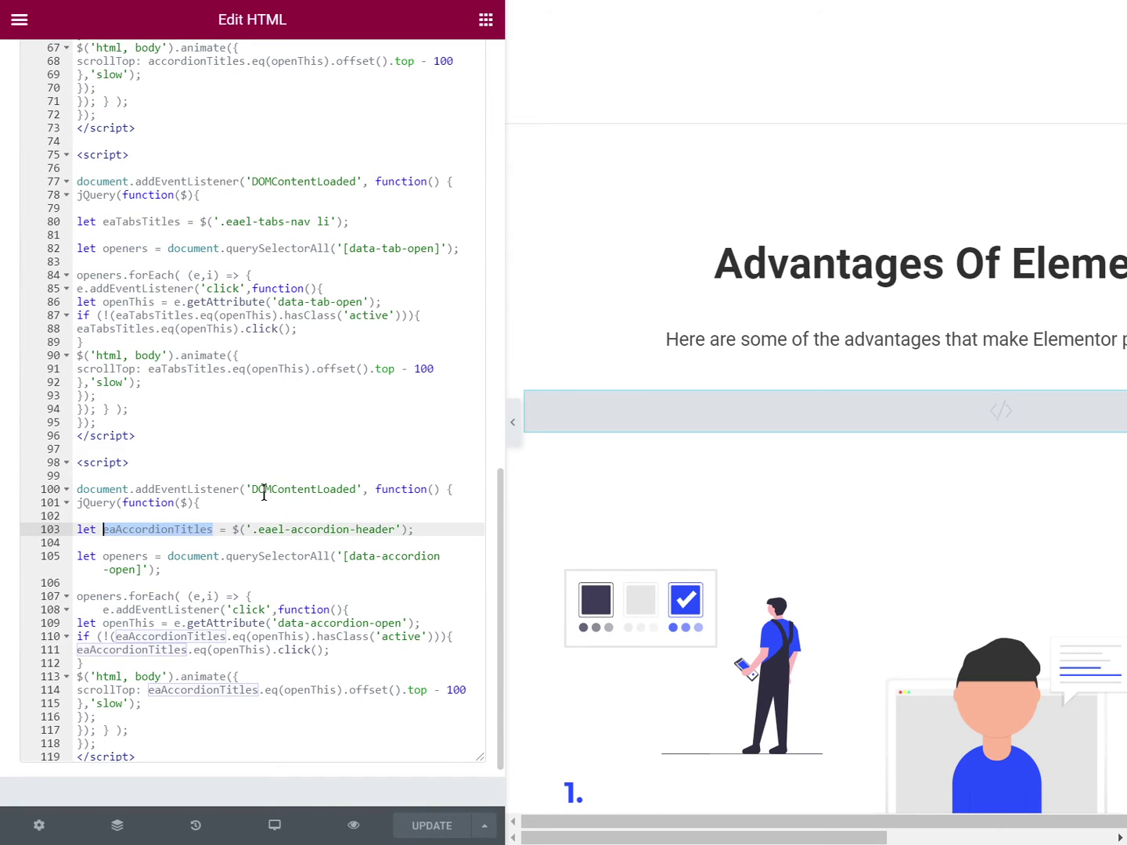
pyautogui.scroll(15, 231, 458)
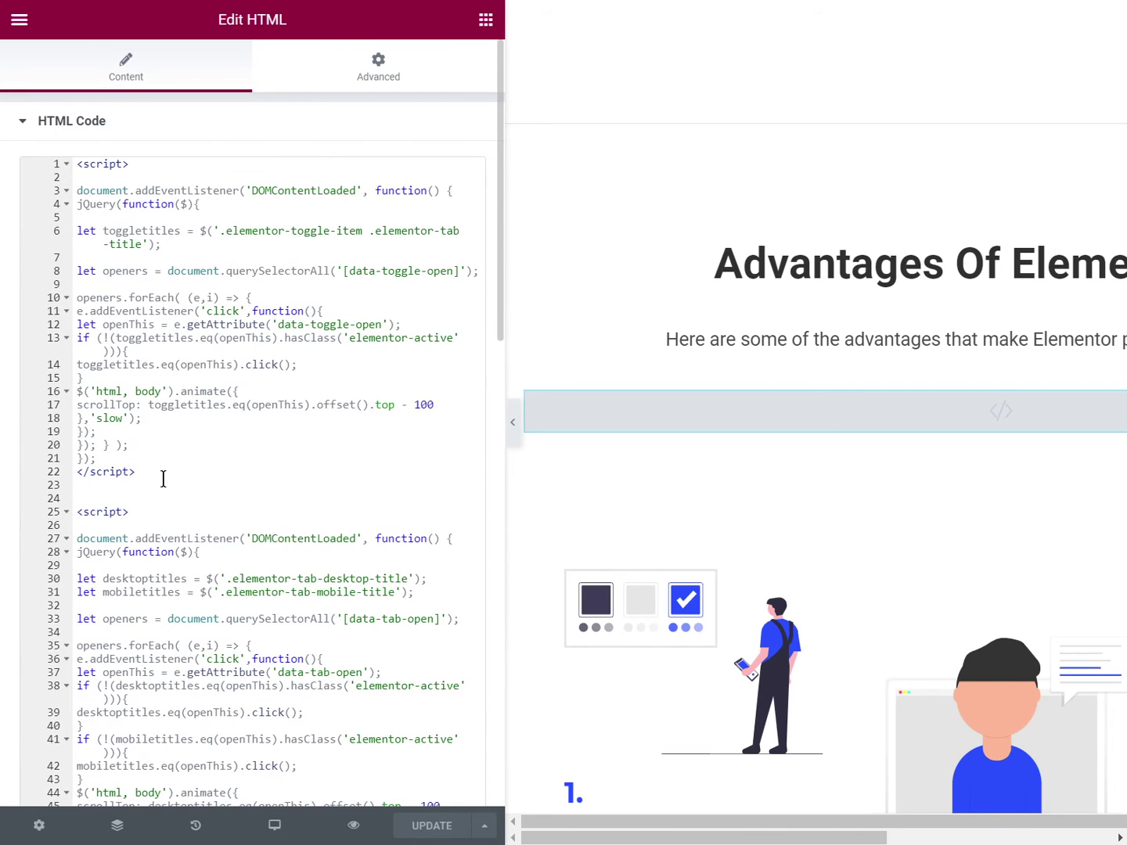
# Step: Delete all code after line 22, keeping only the first toggle-opener script
pyautogui.moveTo(165, 478); pyautogui.dragTo(235, 727)
pyautogui.press('BackSpace')
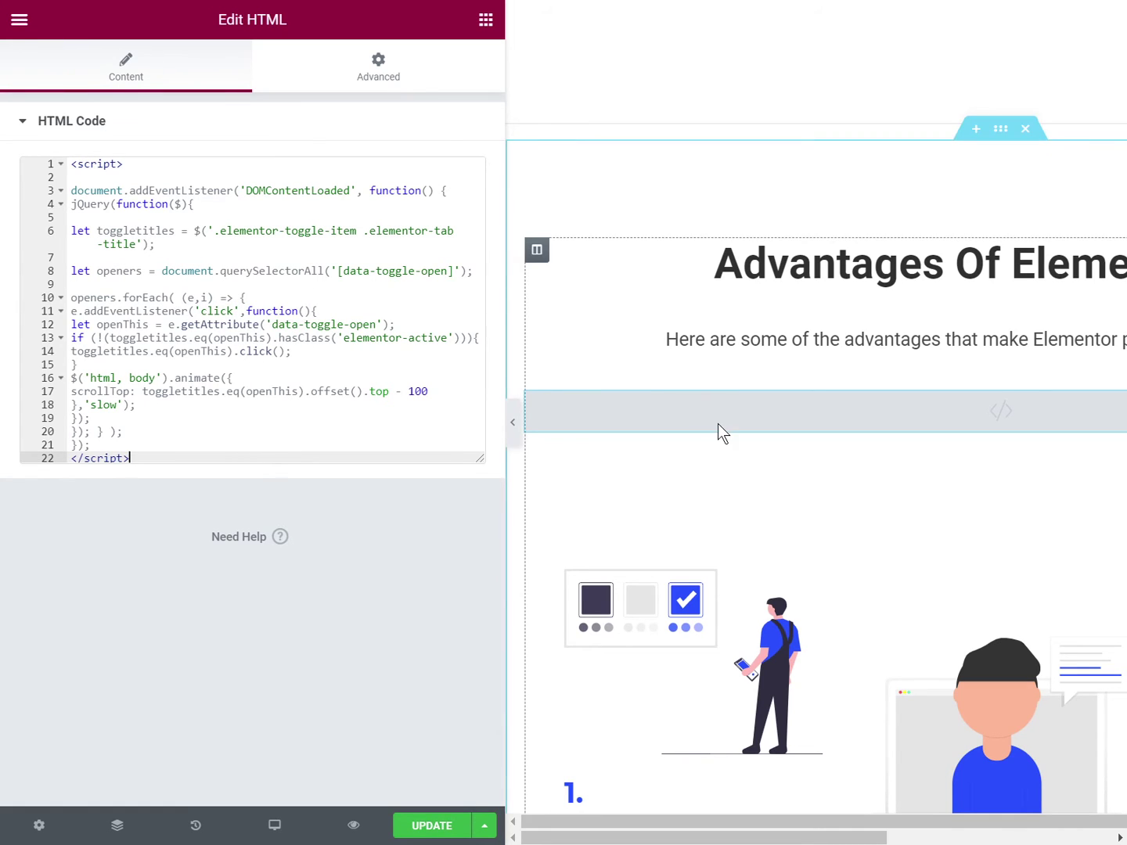
# Step: Scroll to the feature cards and edit the first column's Learn More button
pyautogui.scroll(-4, 635, 409)
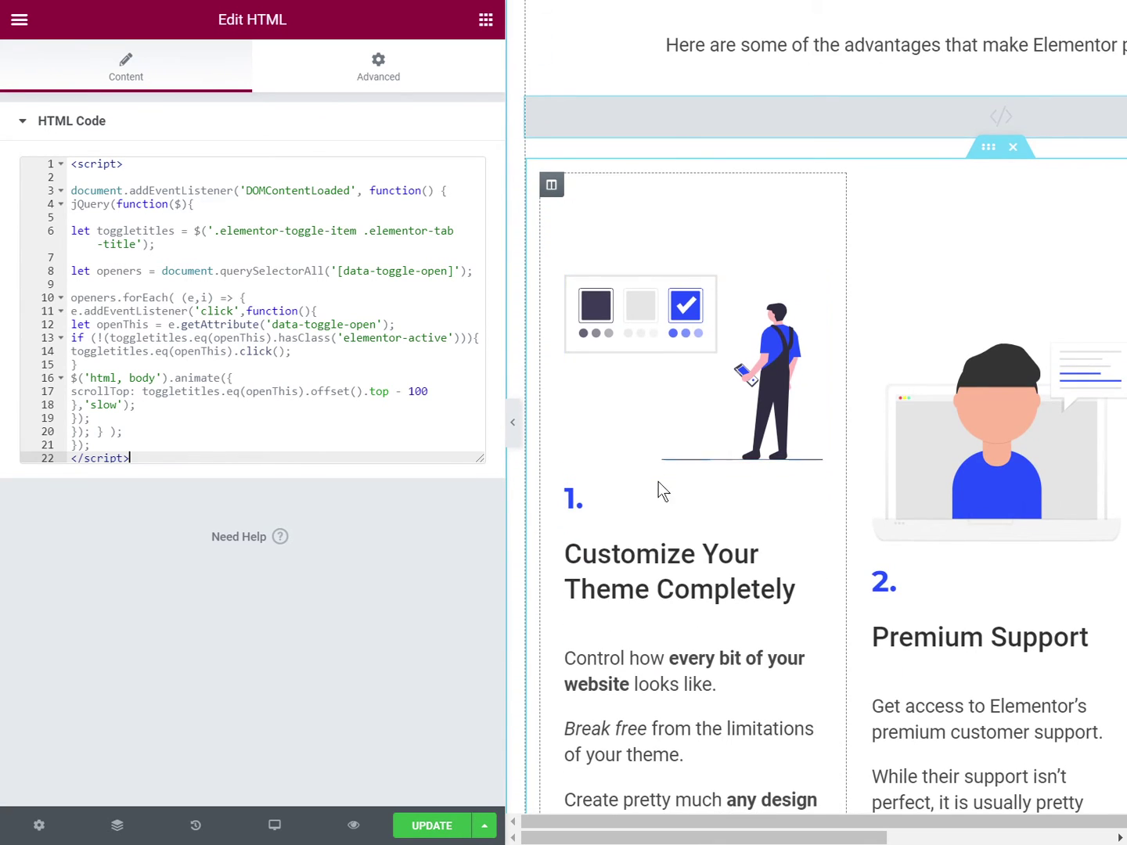
pyautogui.scroll(3, 659, 491)
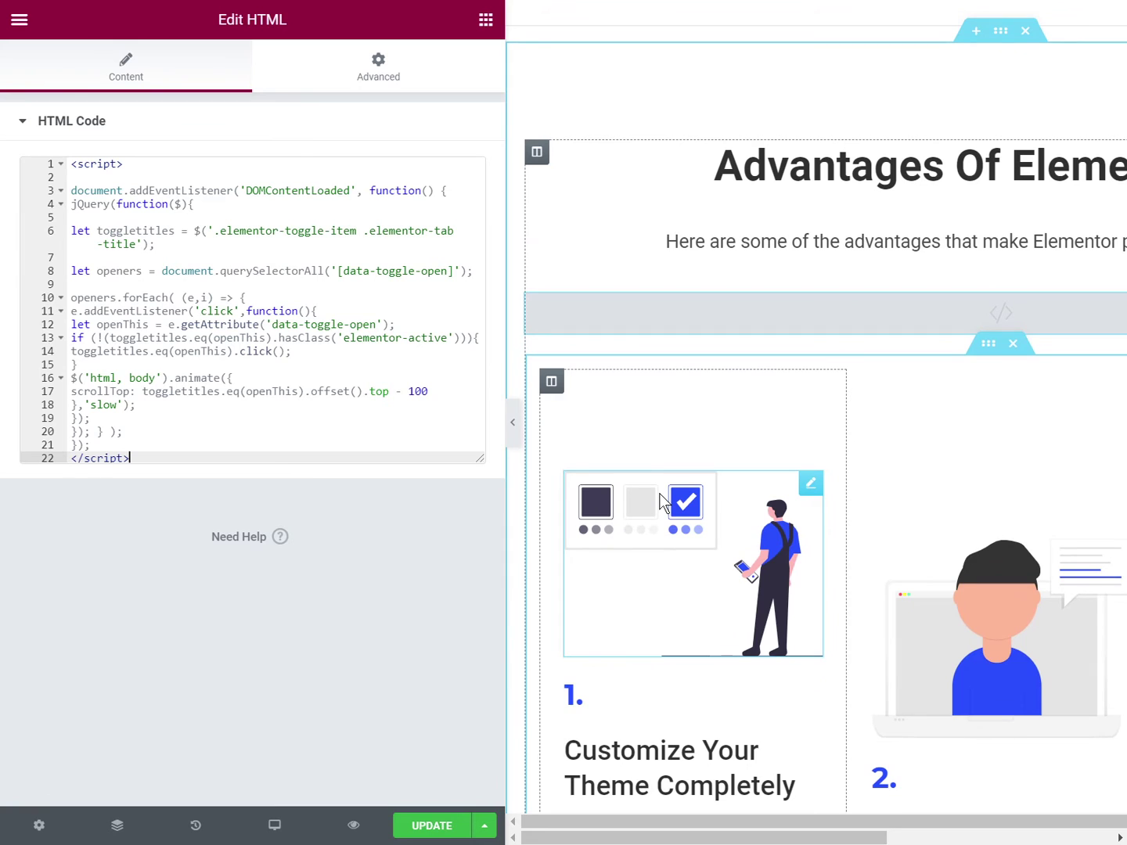
pyautogui.scroll(-5, 662, 368)
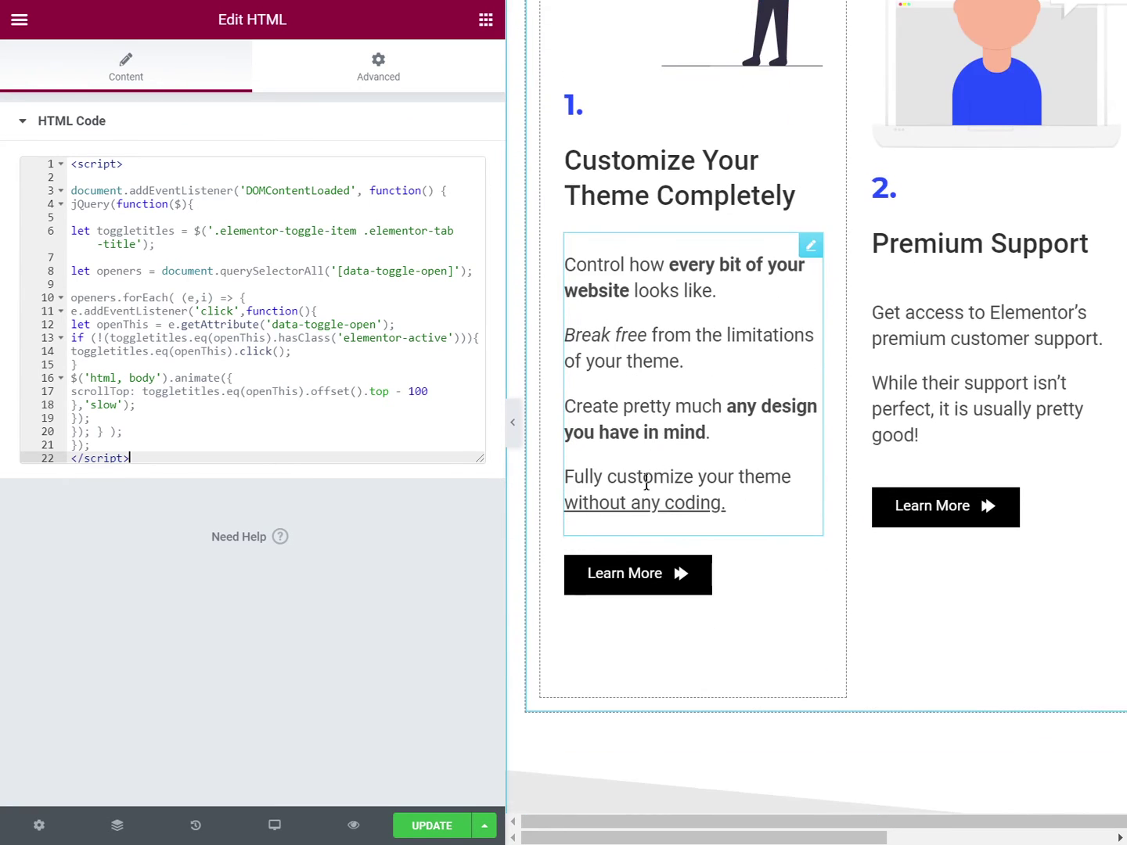
pyautogui.scroll(-1, 647, 483)
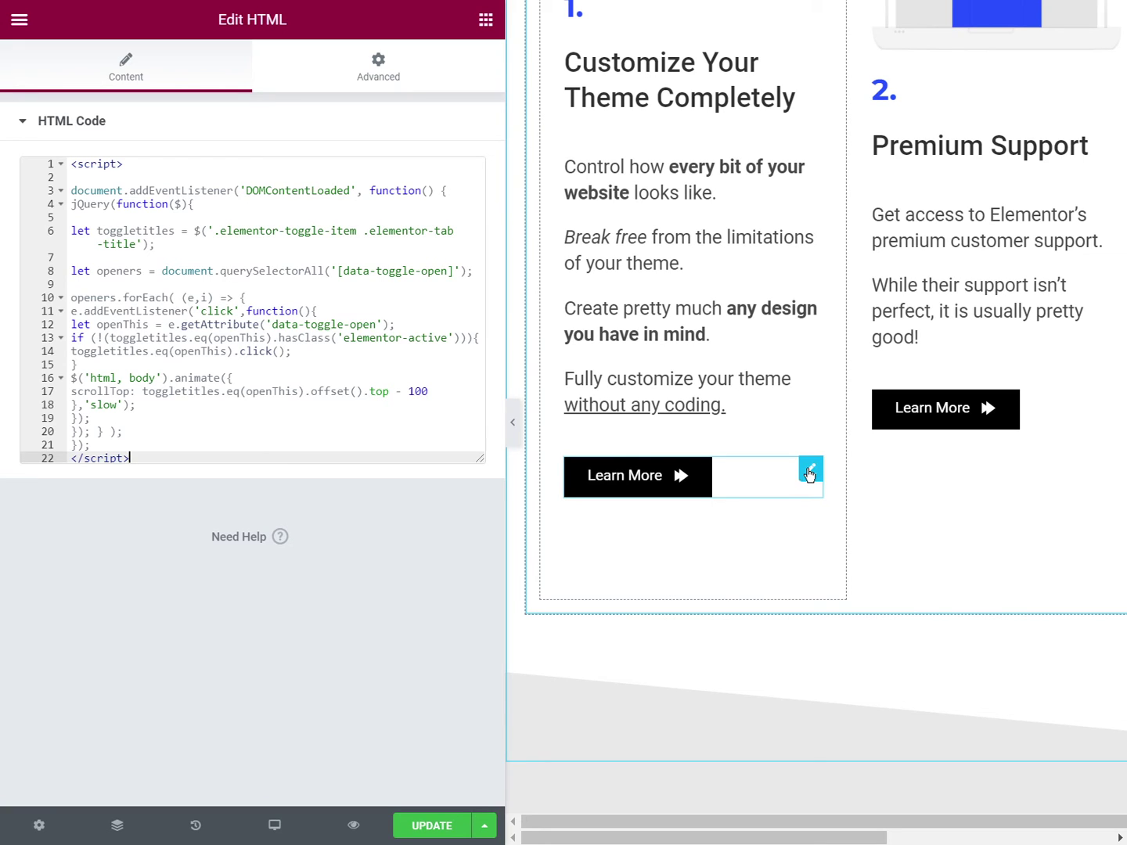
pyautogui.click(810, 473)
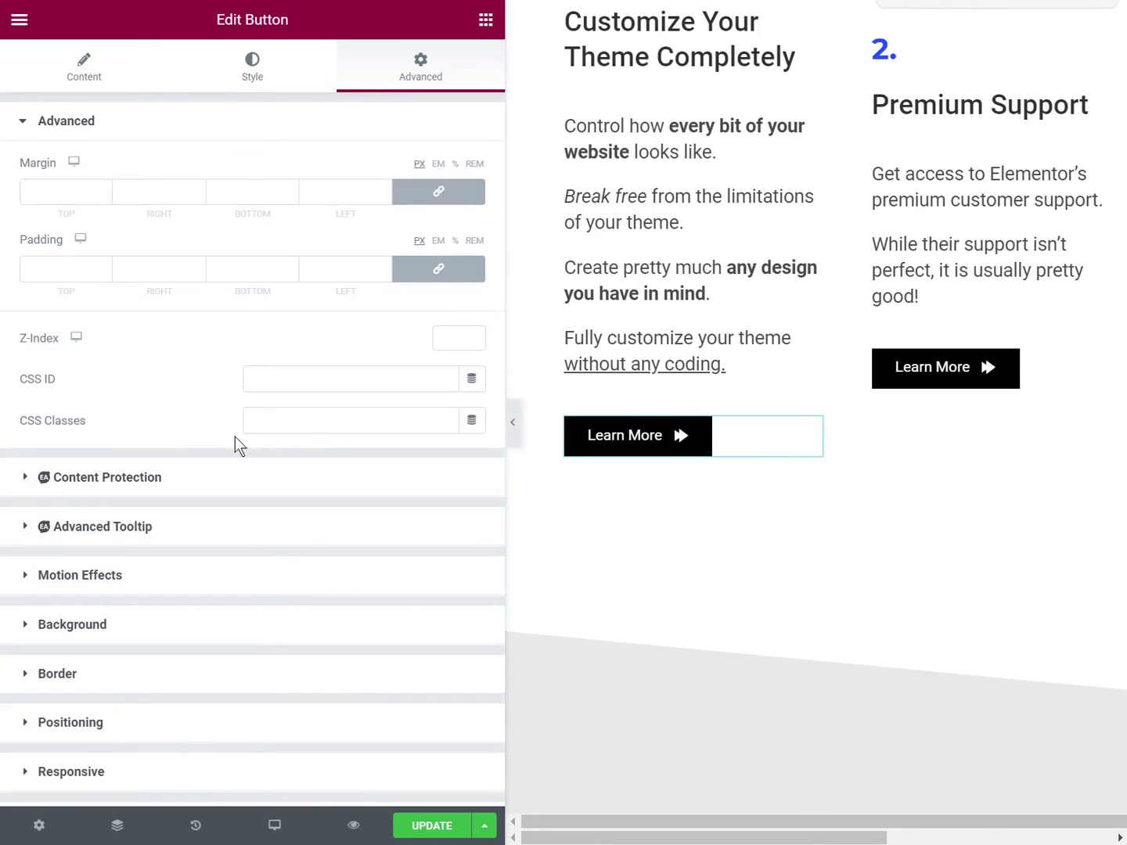
# Step: Inspect the first Learn More button's Content link, #toggle1, selecting the toggle1 text
pyautogui.click(105, 72)
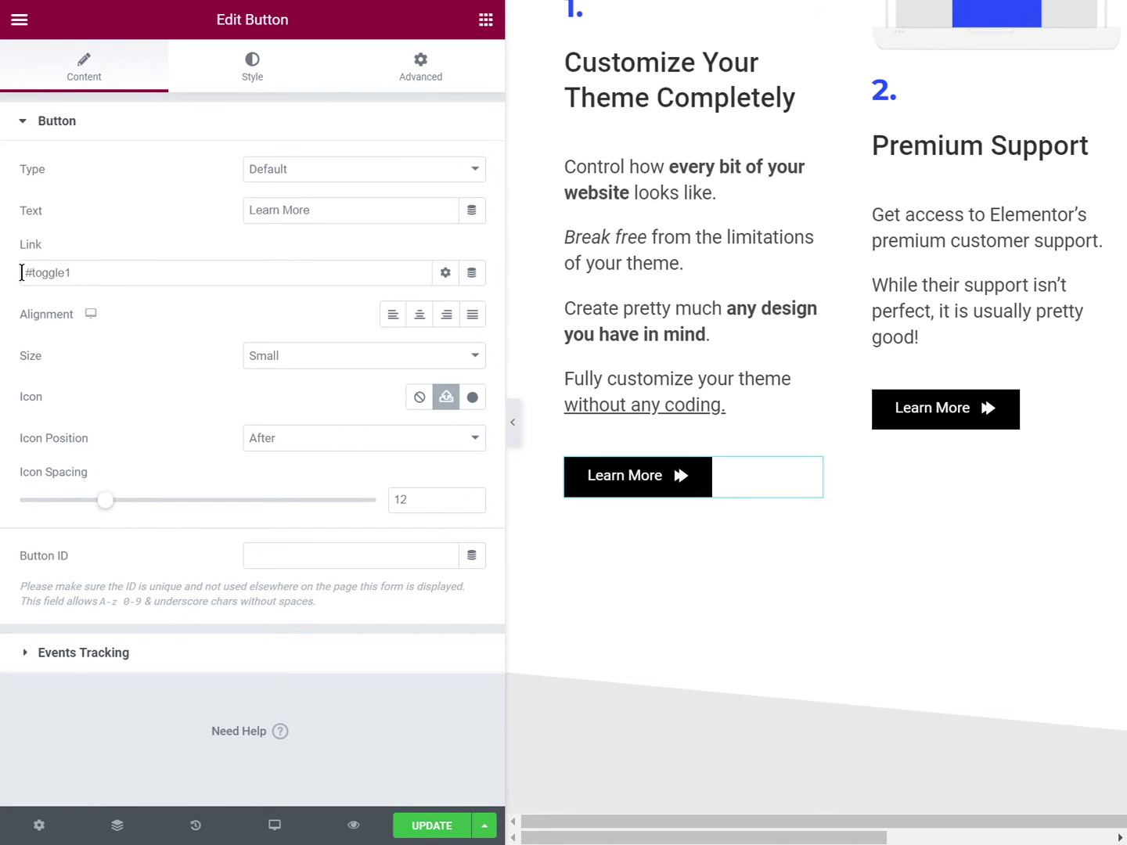
pyautogui.moveTo(31, 271)
pyautogui.mouseDown()
pyautogui.moveTo(44, 275)
pyautogui.moveTo(33, 277)
pyautogui.mouseUp()
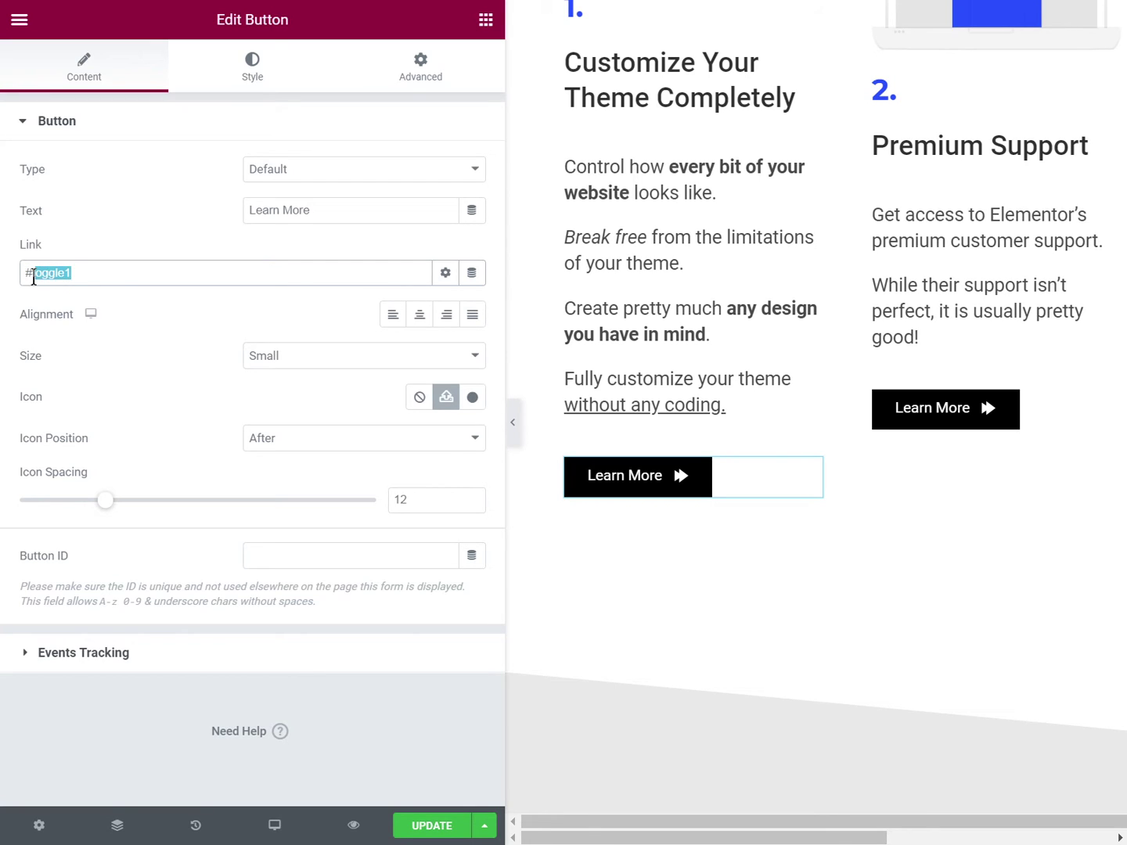
pyautogui.click(79, 272)
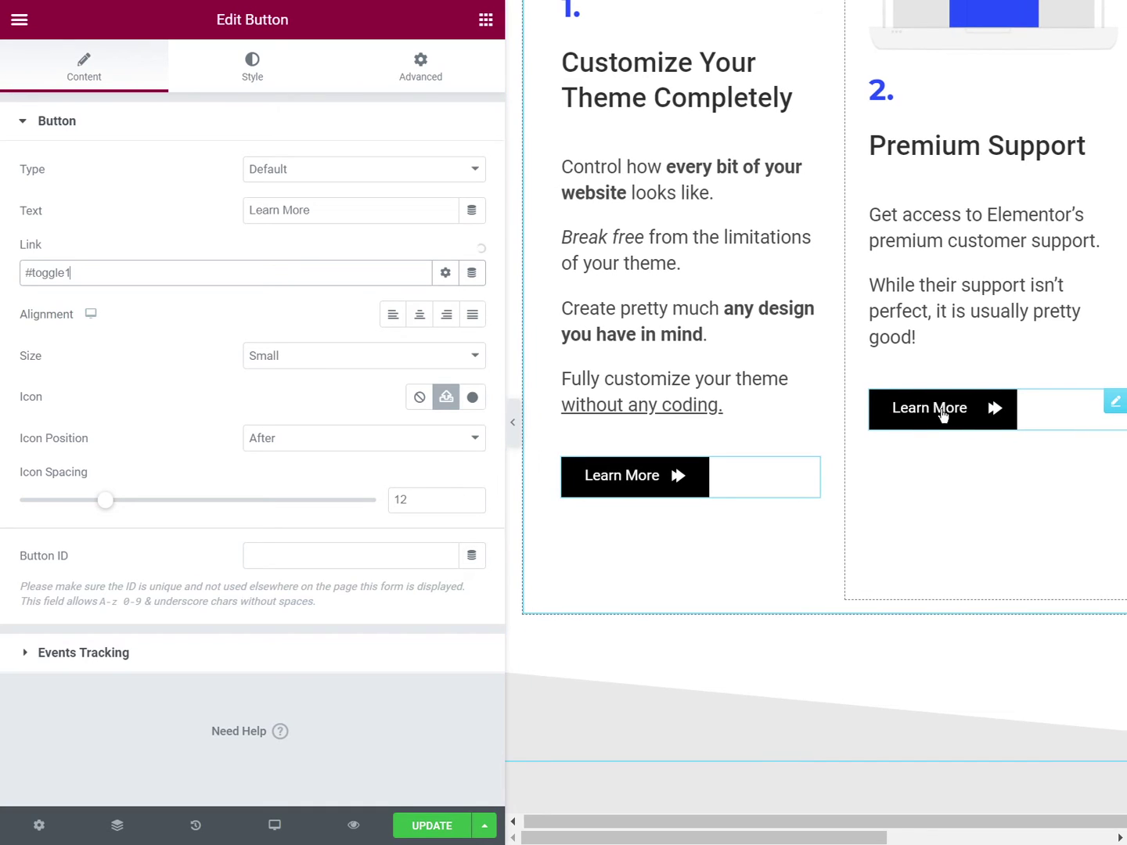
pyautogui.hscroll(5, 943, 415)
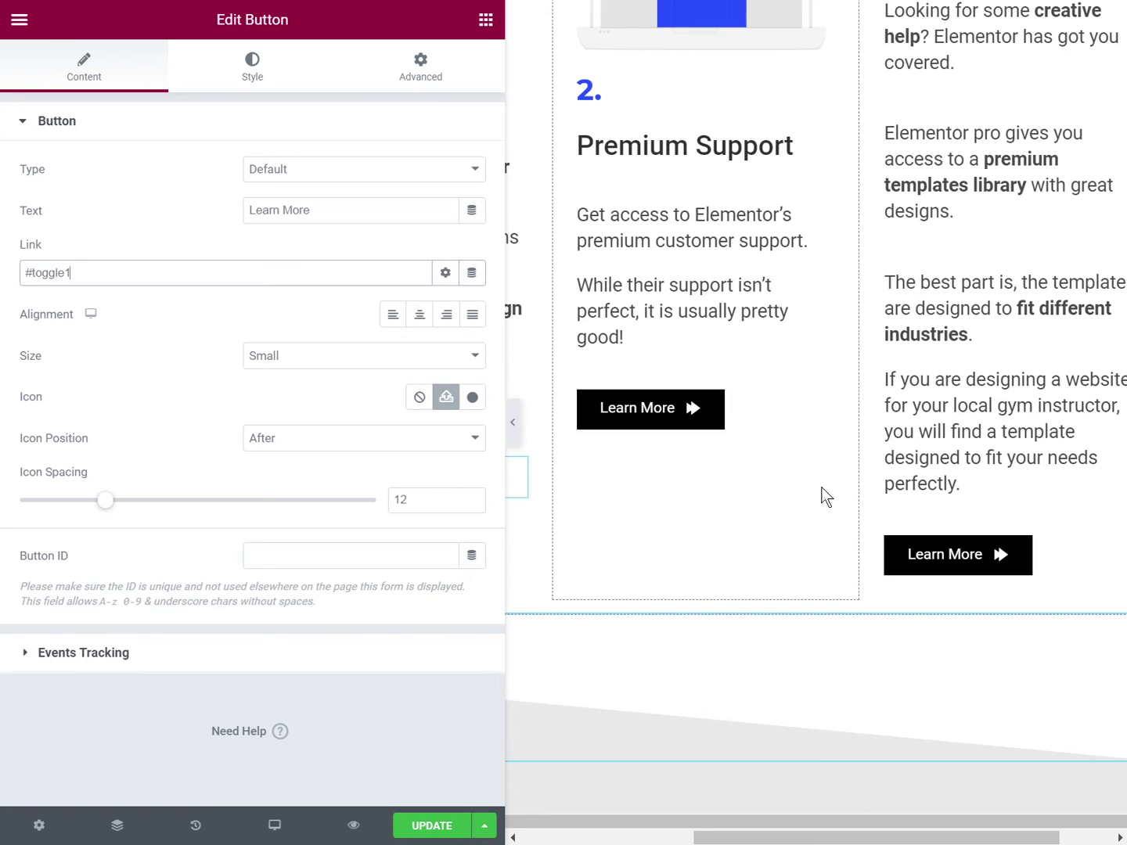
pyautogui.hscroll(-5, 699, 462)
pyautogui.click(65, 274)
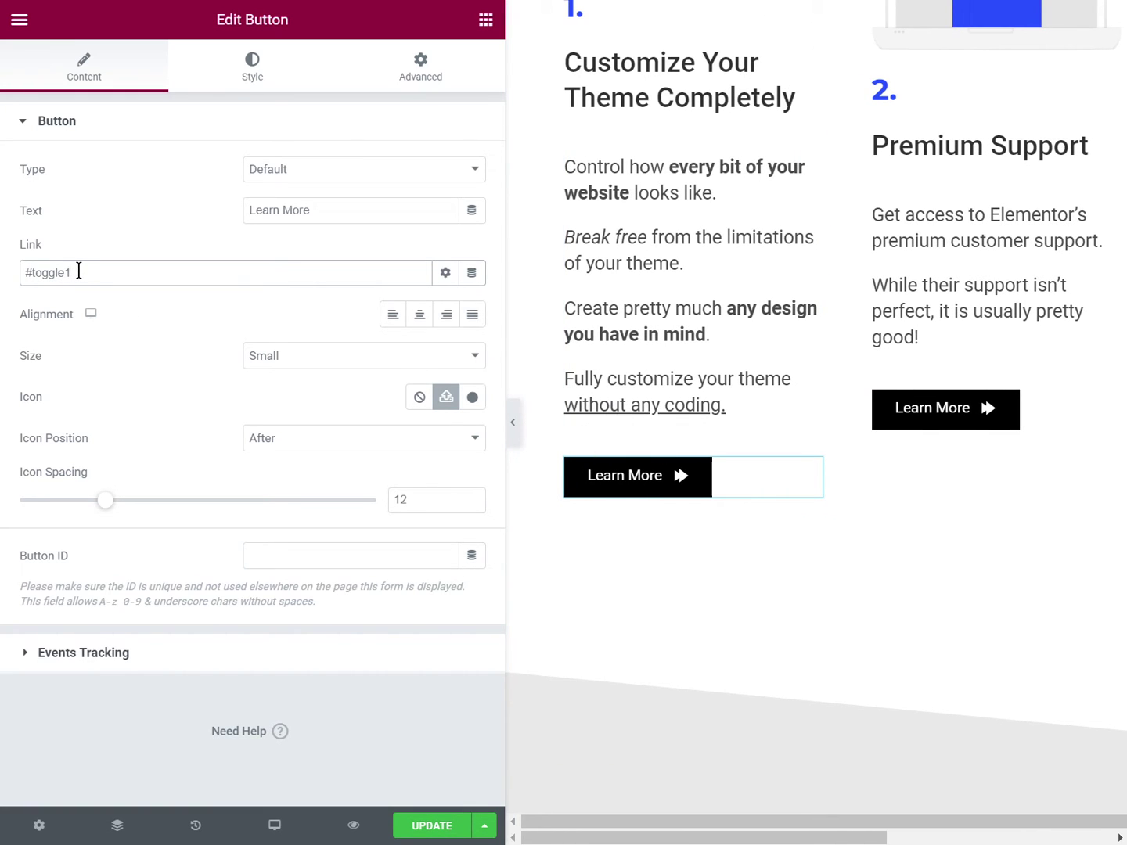
pyautogui.moveTo(78, 272); pyautogui.dragTo(31, 275)
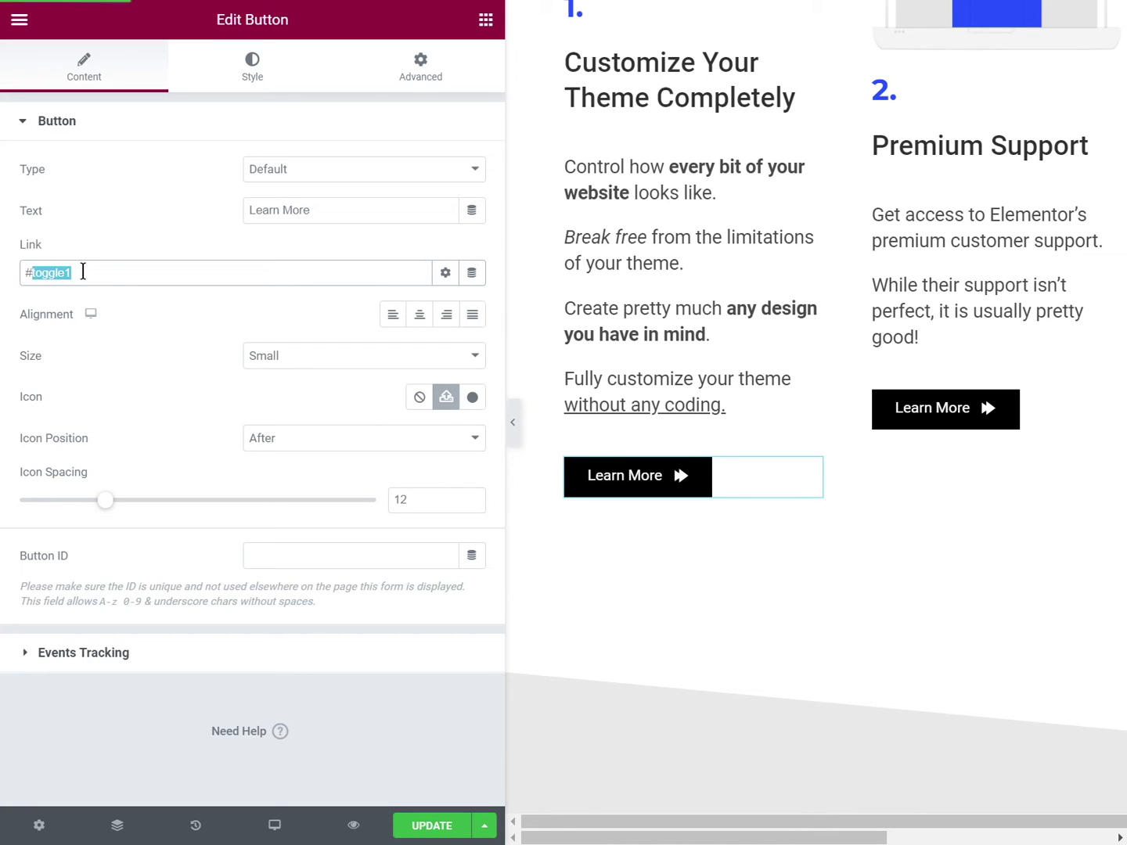
pyautogui.click(34, 271)
pyautogui.moveTo(35, 272); pyautogui.dragTo(79, 272)
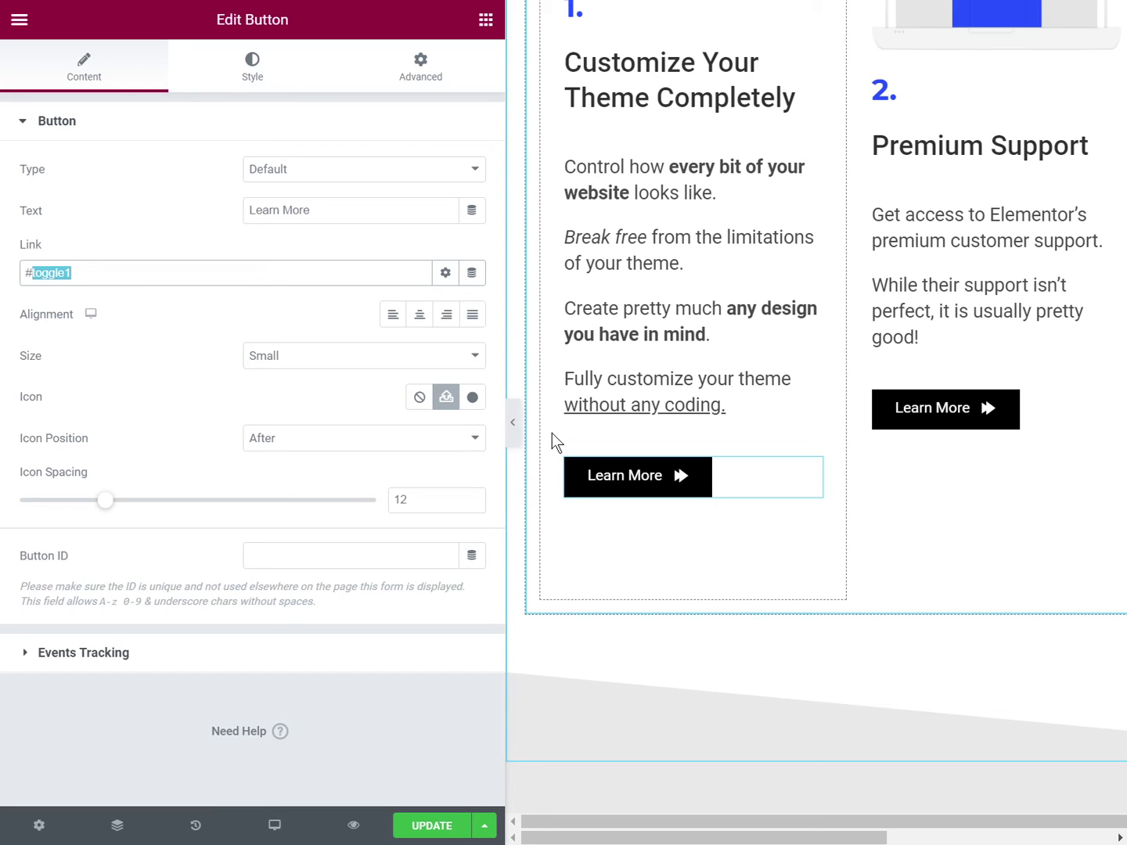
pyautogui.scroll(8, 552, 434)
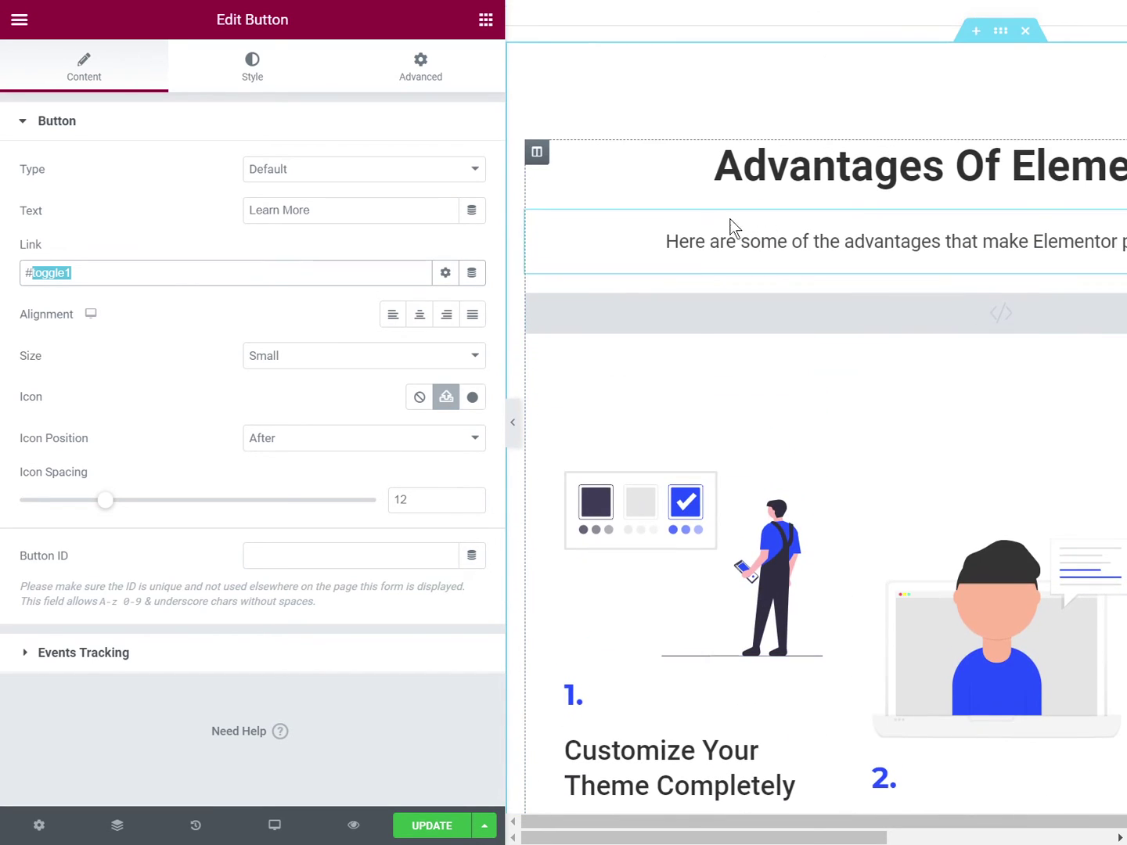
pyautogui.click(689, 322)
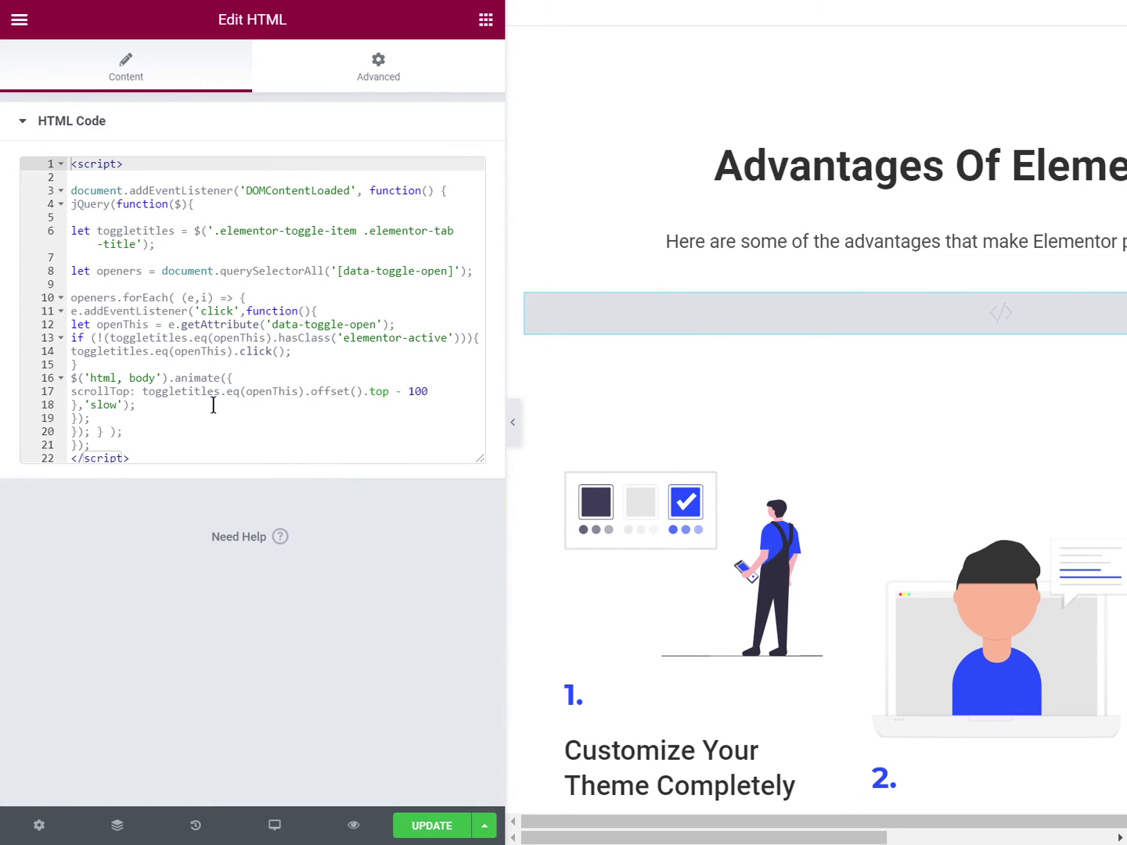
pyautogui.scroll(-5, 724, 475)
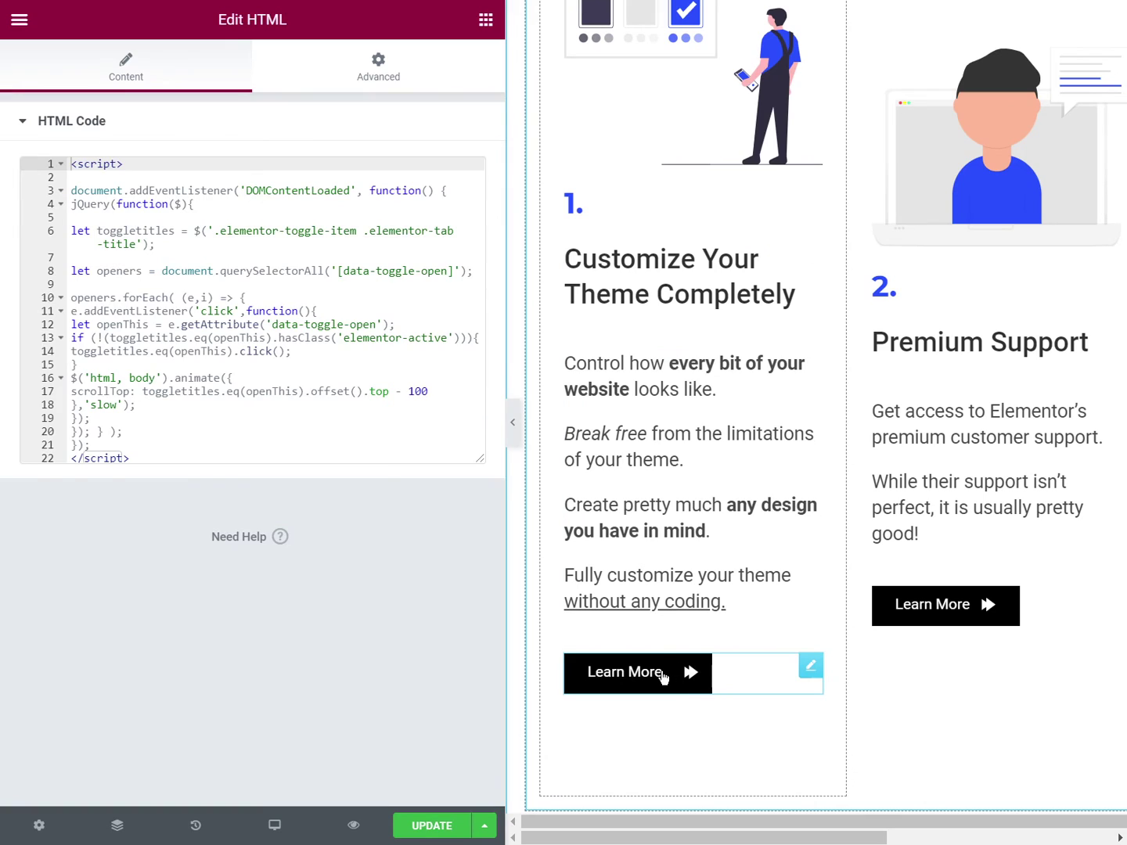
pyautogui.click(661, 675)
pyautogui.moveTo(83, 272); pyautogui.dragTo(5, 271)
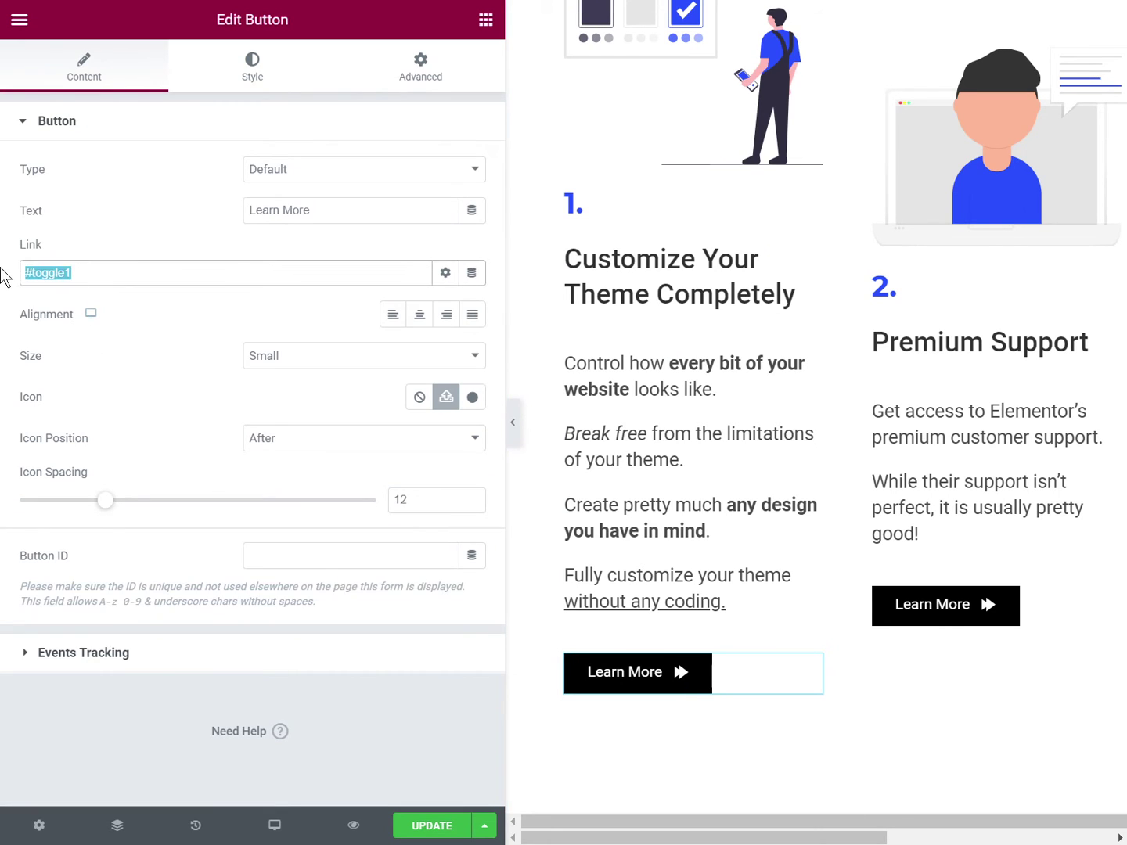
pyautogui.click(53, 267)
pyautogui.moveTo(30, 274); pyautogui.dragTo(104, 272)
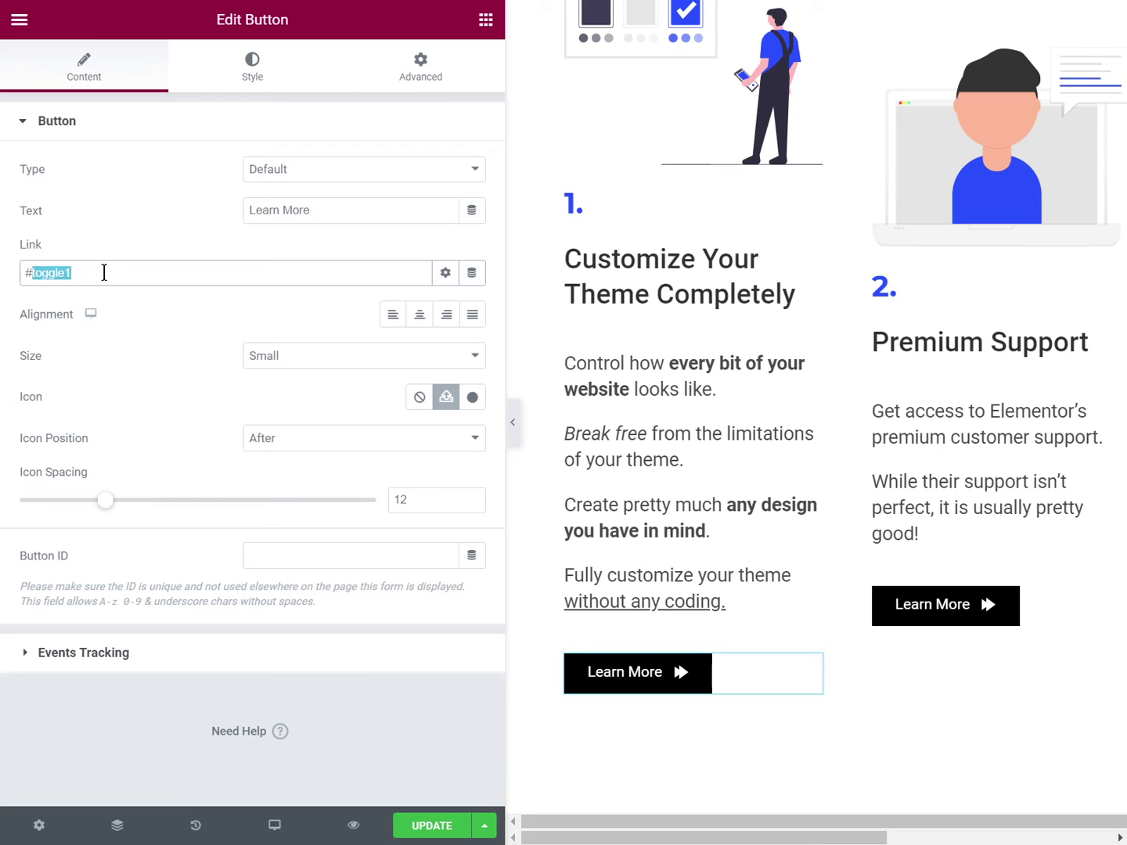
pyautogui.click(134, 299)
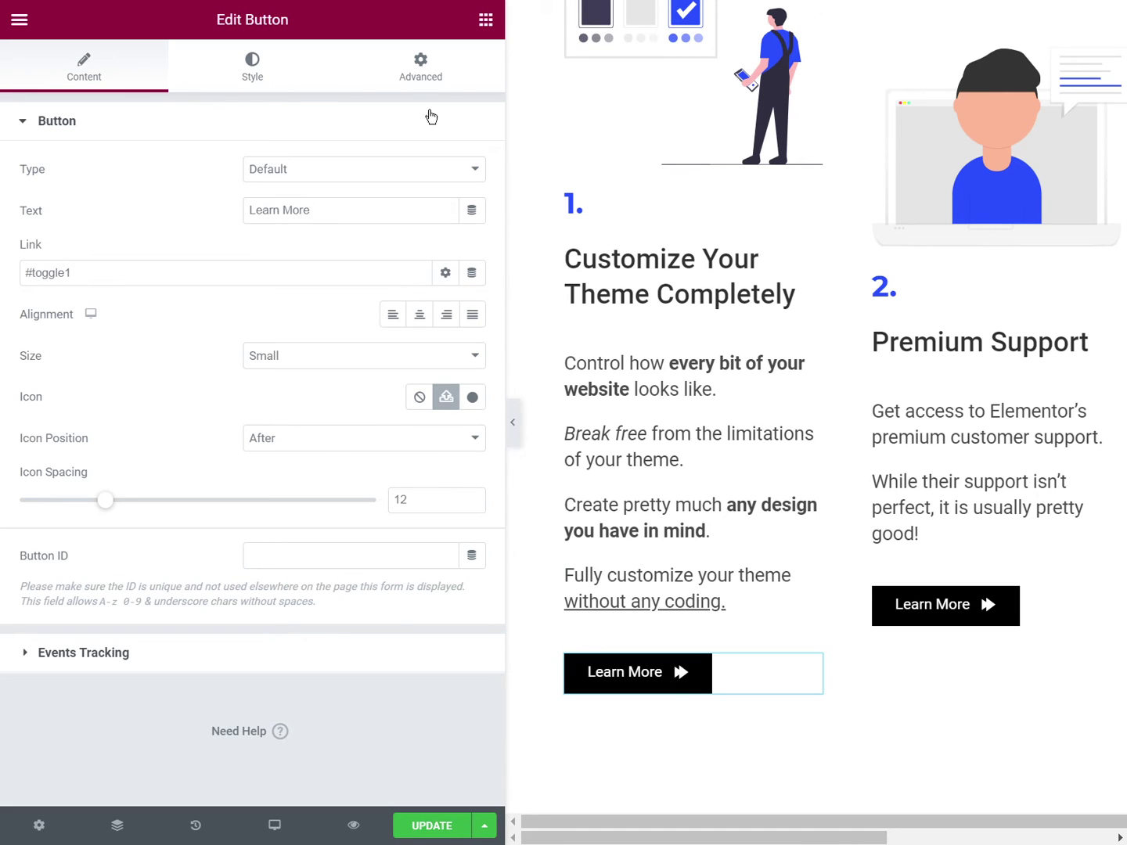
# Step: Expand the first Learn More button's Advanced > Attributes section
pyautogui.click(427, 73)
pyautogui.scroll(-3, 251, 475)
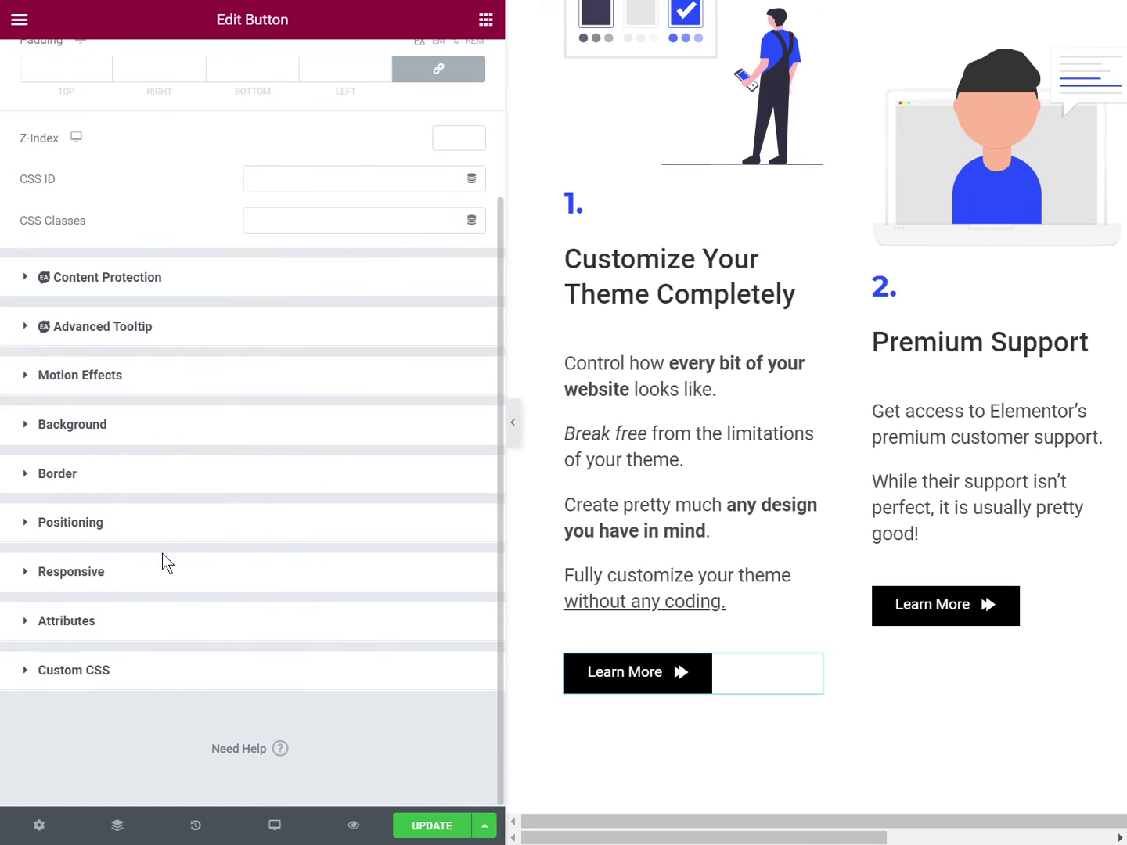
pyautogui.click(88, 628)
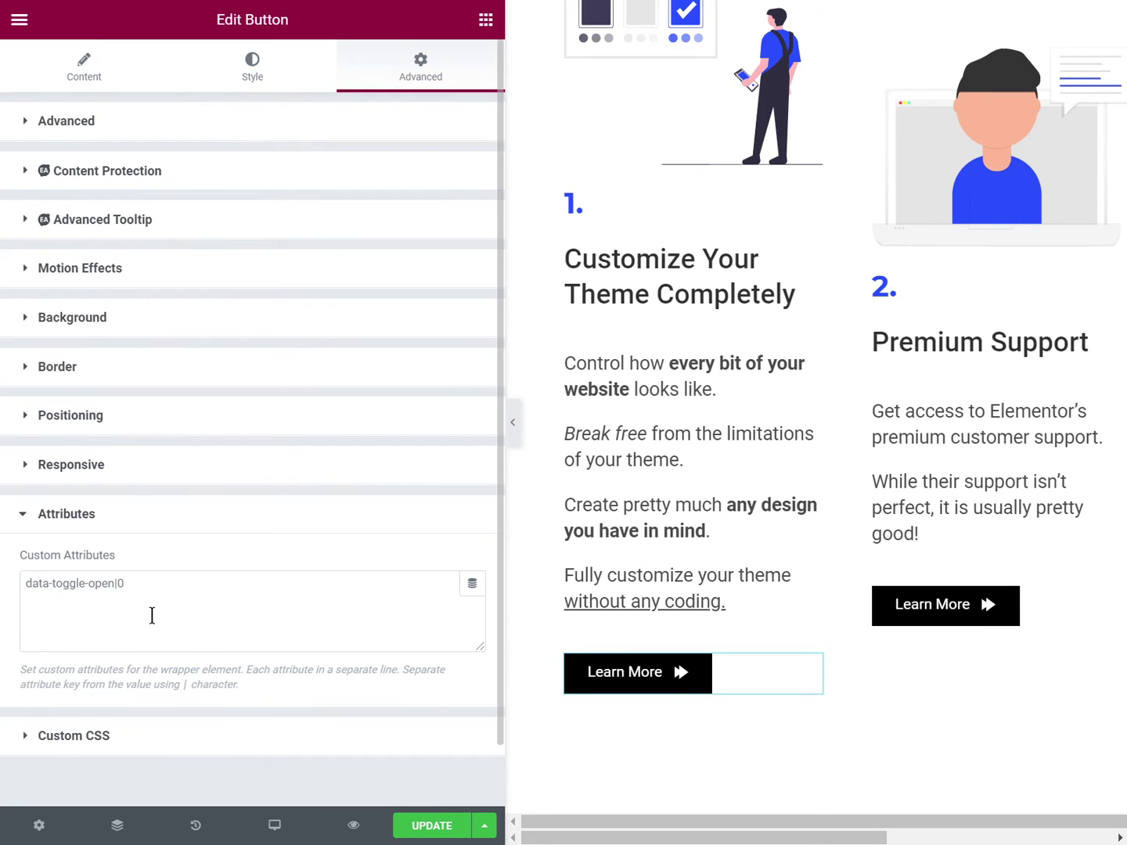
pyautogui.scroll(-1, 151, 616)
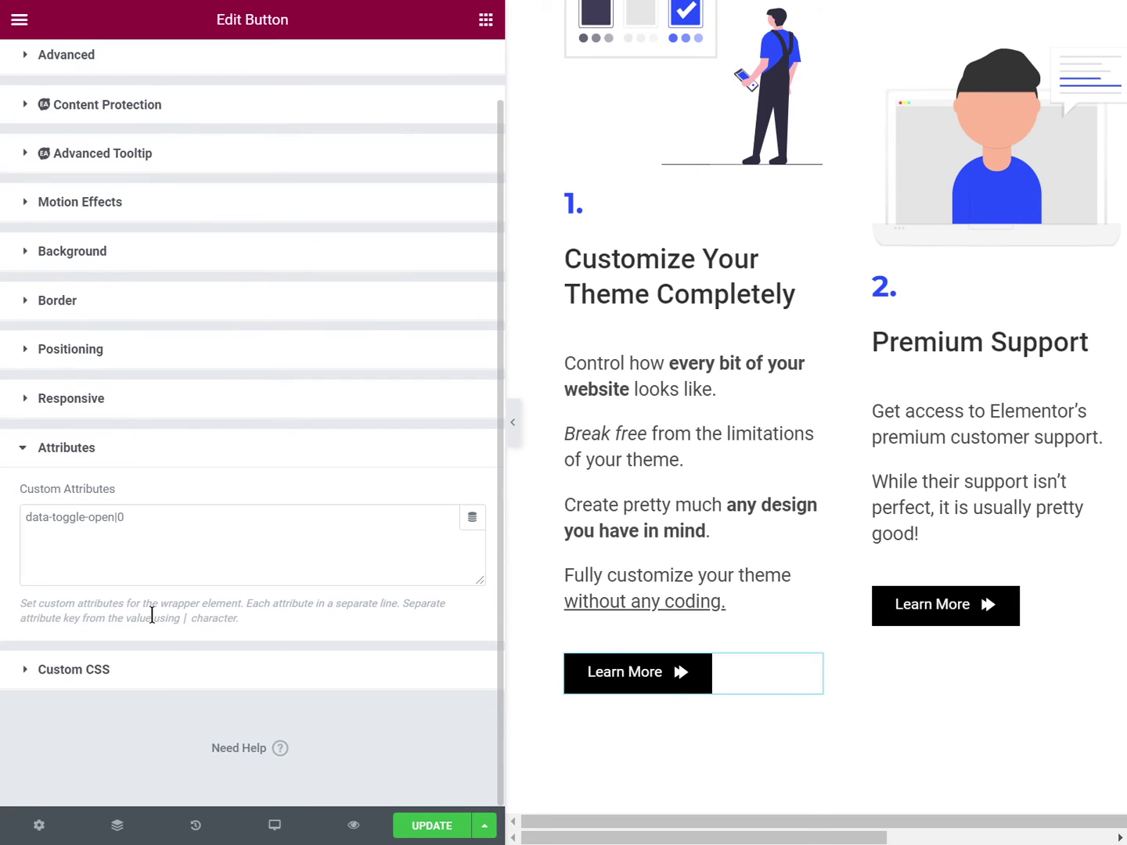
# Step: Examine the data-toggle-open|0 attribute, copying the | separator and selecting the value 0
pyautogui.click(119, 518)
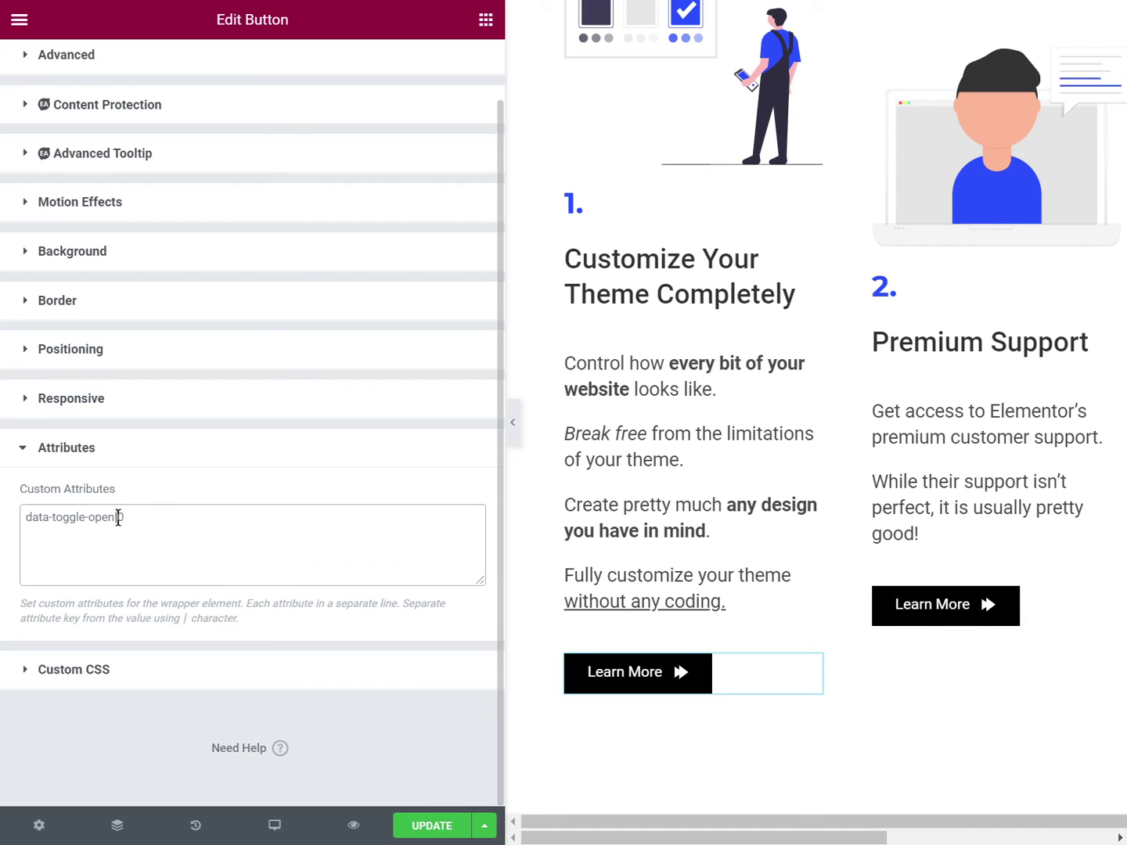
pyautogui.doubleClick(115, 517)
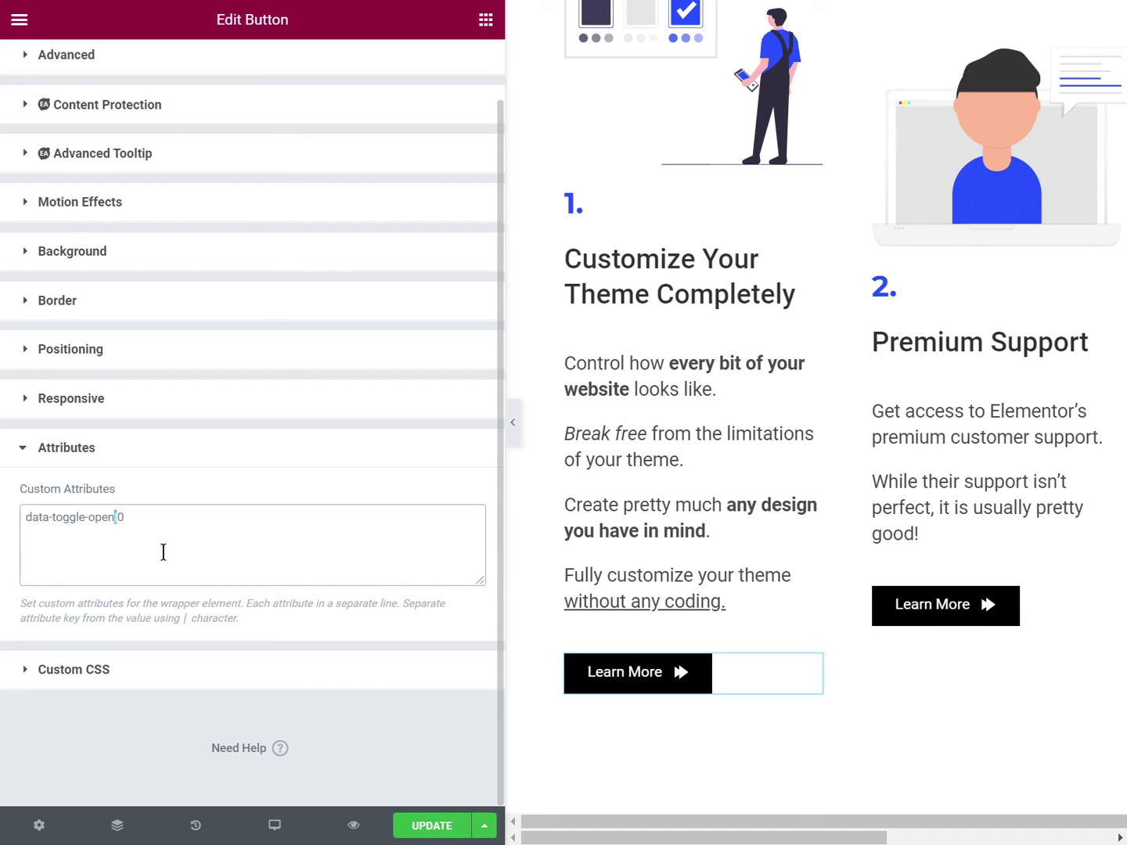
pyautogui.click(187, 619)
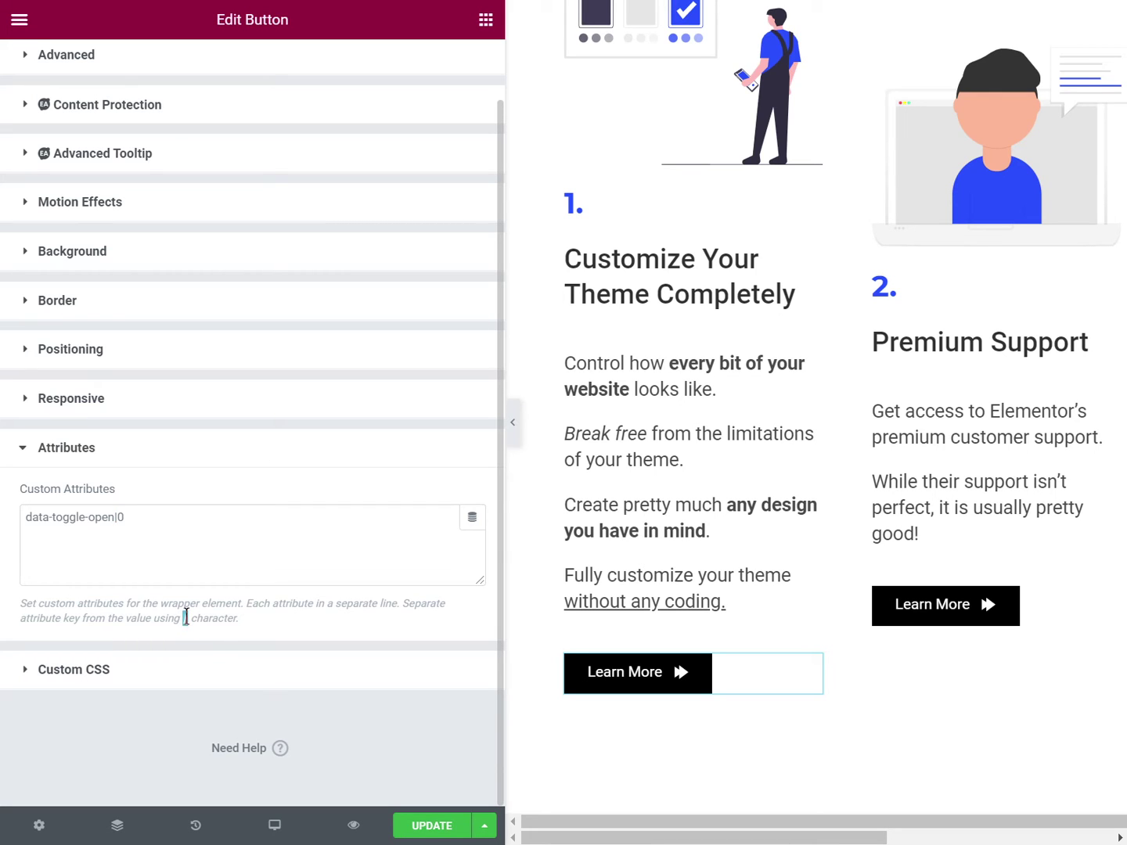
pyautogui.rightClick(186, 618)
pyautogui.click(215, 632)
pyautogui.click(227, 565)
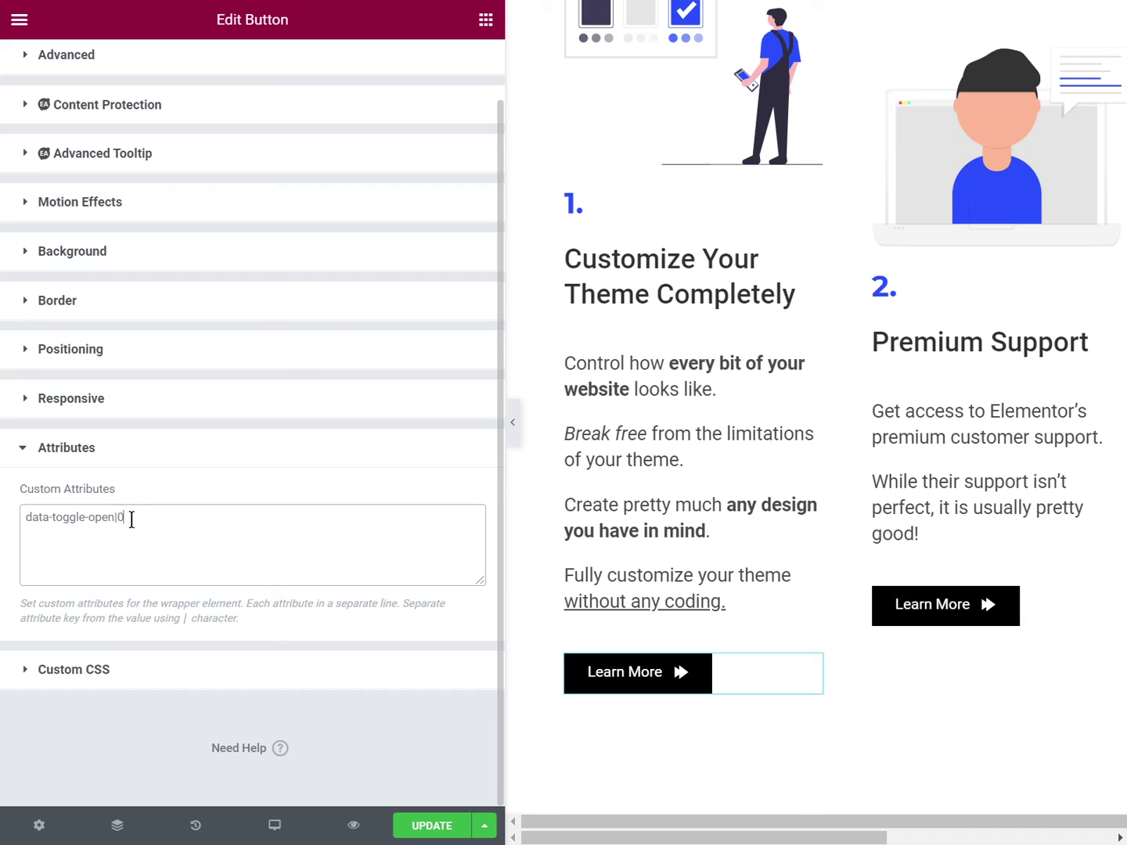
pyautogui.moveTo(118, 517); pyautogui.dragTo(148, 517)
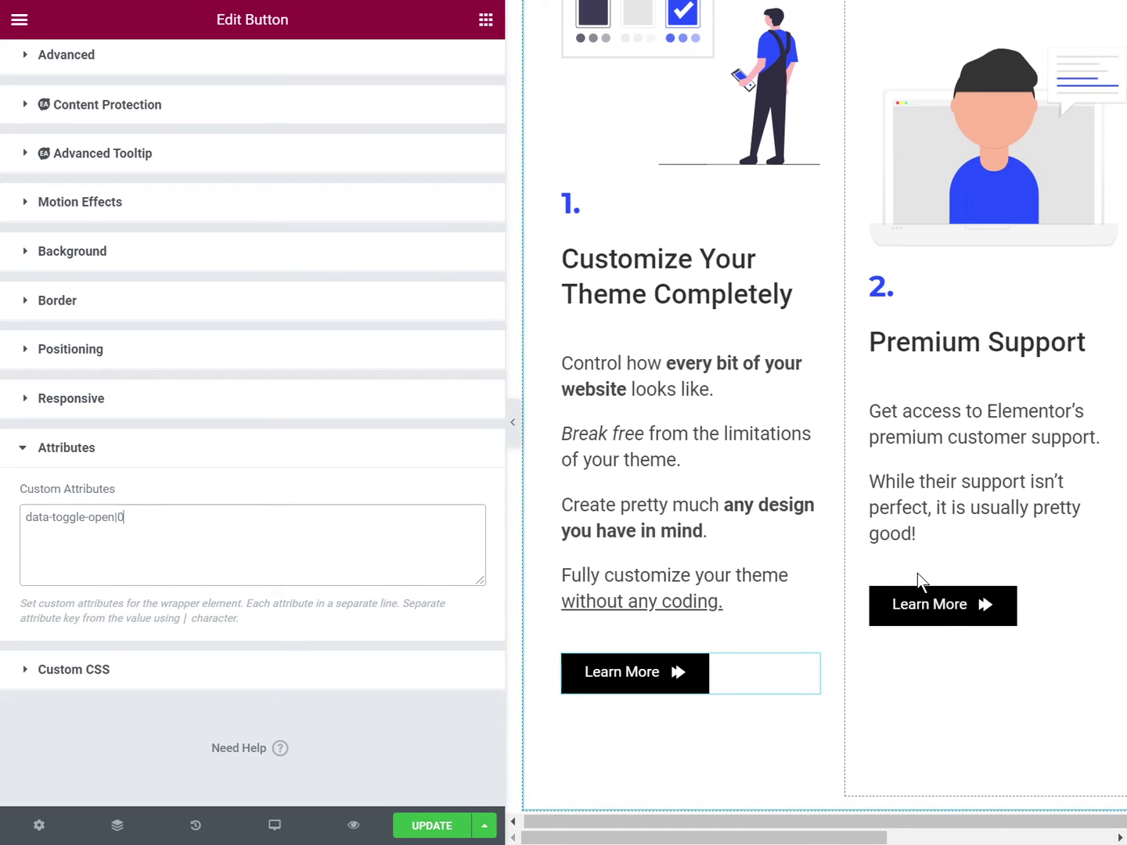
pyautogui.hscroll(3, 908, 585)
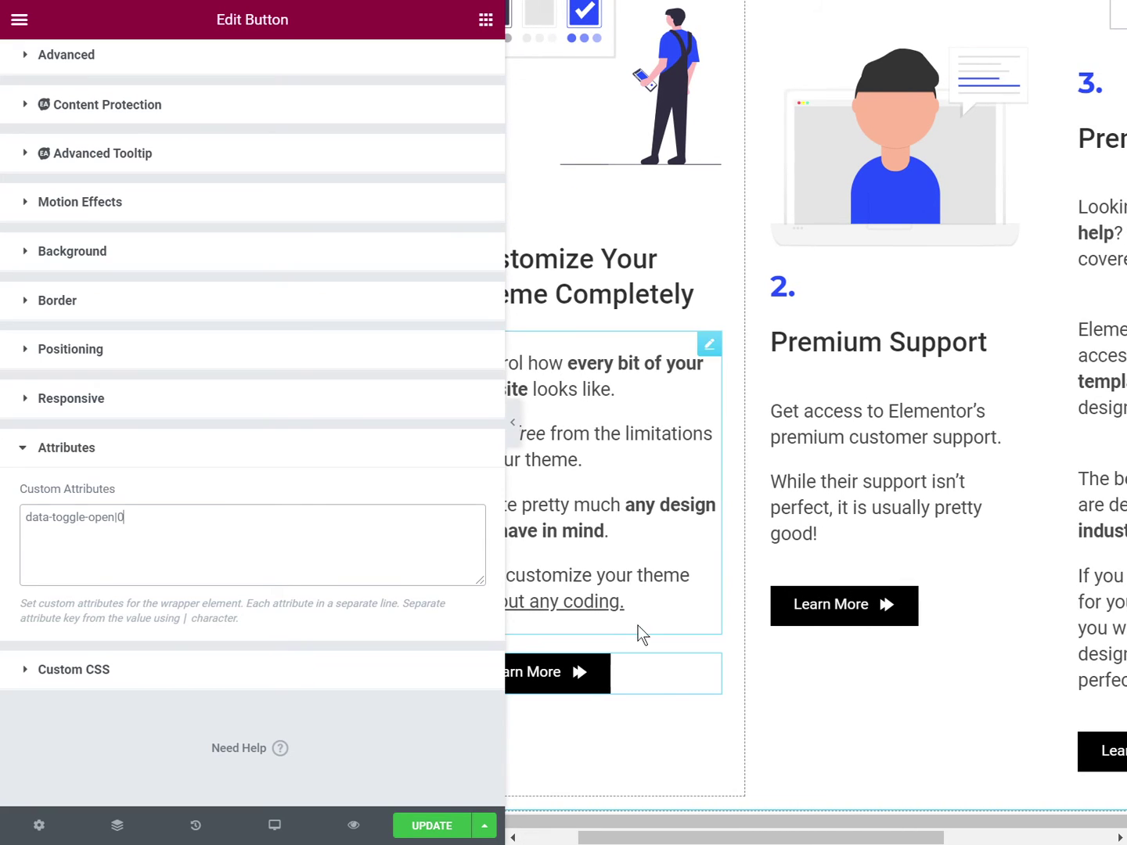
pyautogui.doubleClick(120, 518)
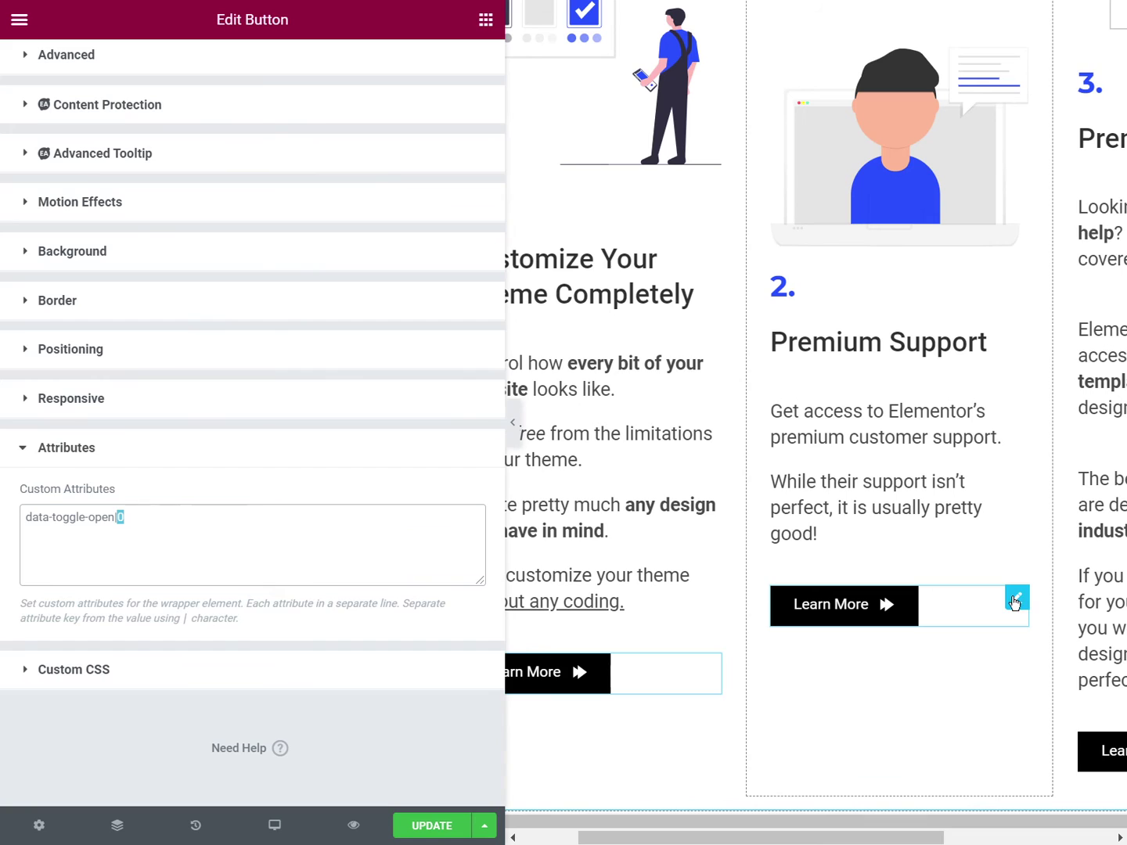
# Step: Check the Premium Support button's custom attribute data-toggle-open|1
pyautogui.click(1015, 599)
pyautogui.scroll(-3, 253, 491)
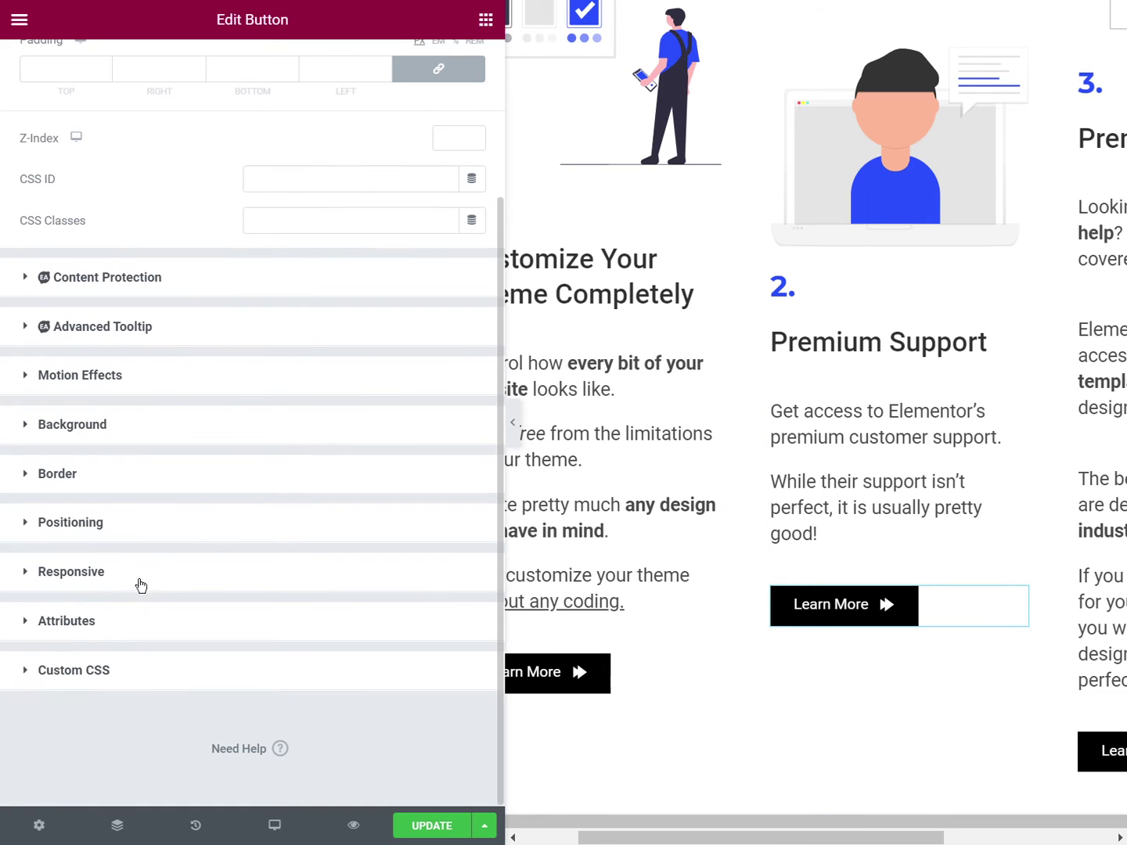
pyautogui.click(113, 623)
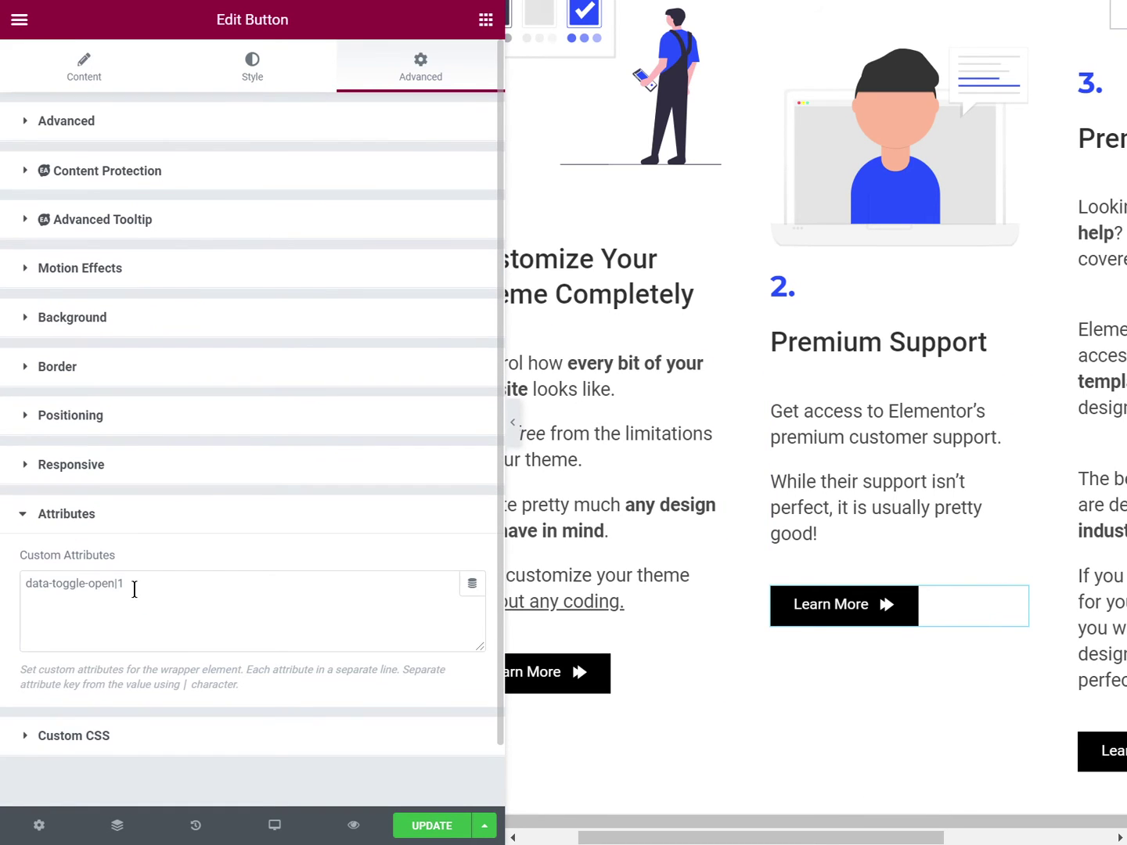
pyautogui.scroll(-3, 805, 606)
pyautogui.hscroll(4, 883, 597)
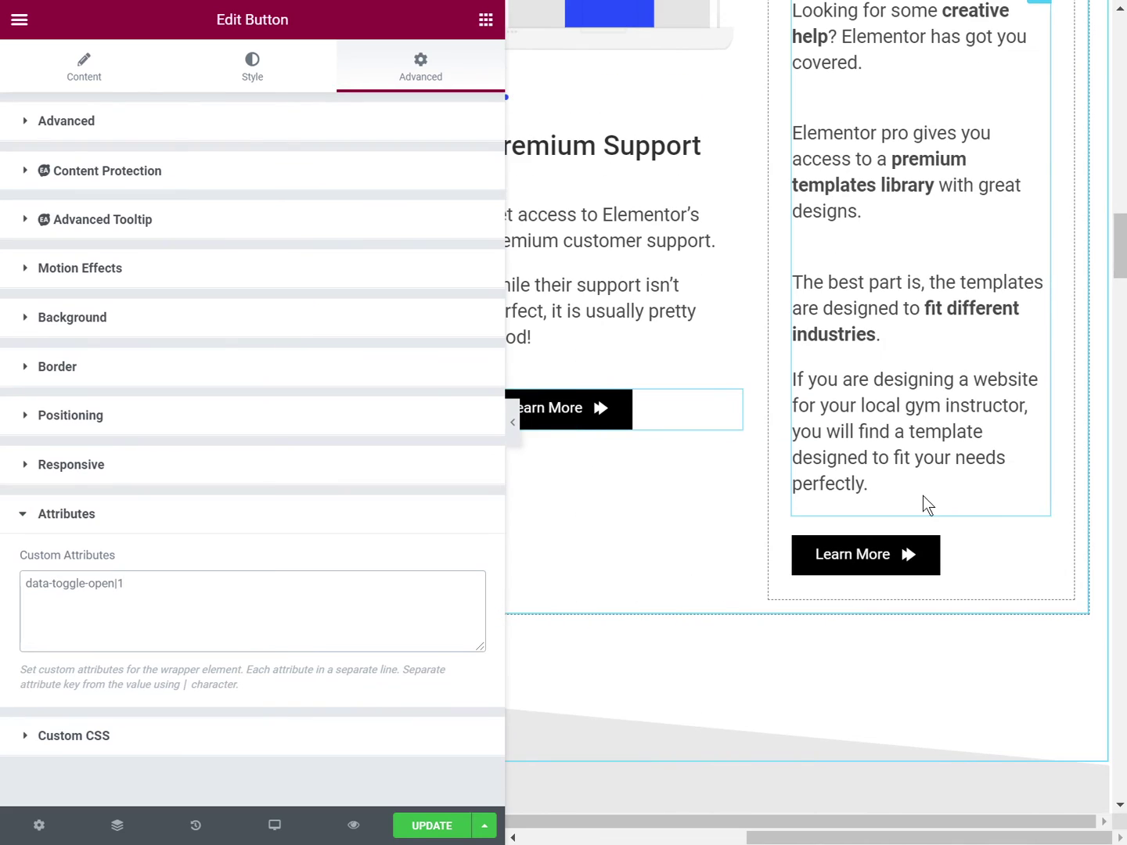
# Step: Check the Premium Templates button's data-toggle-open|2 attribute, then switch to the live page
pyautogui.moveTo(988, 542)
pyautogui.click(1042, 550)
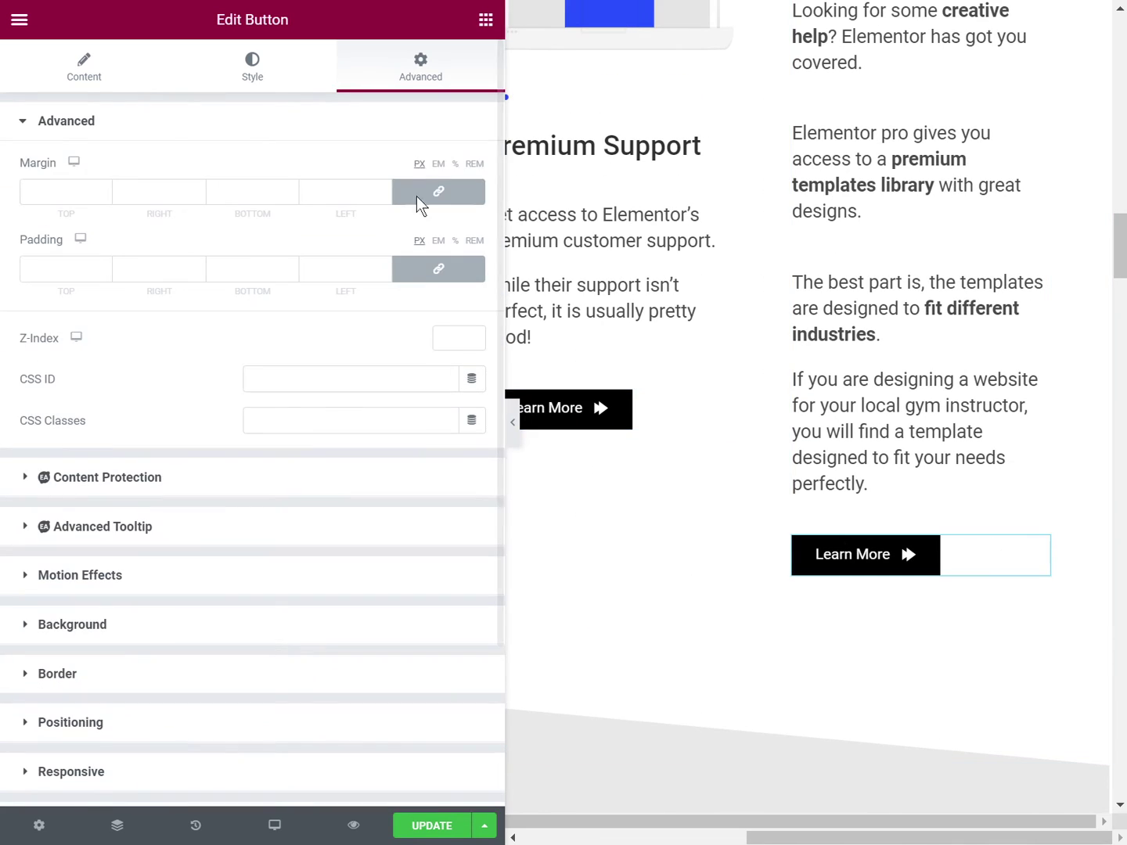
pyautogui.scroll(-2, 286, 470)
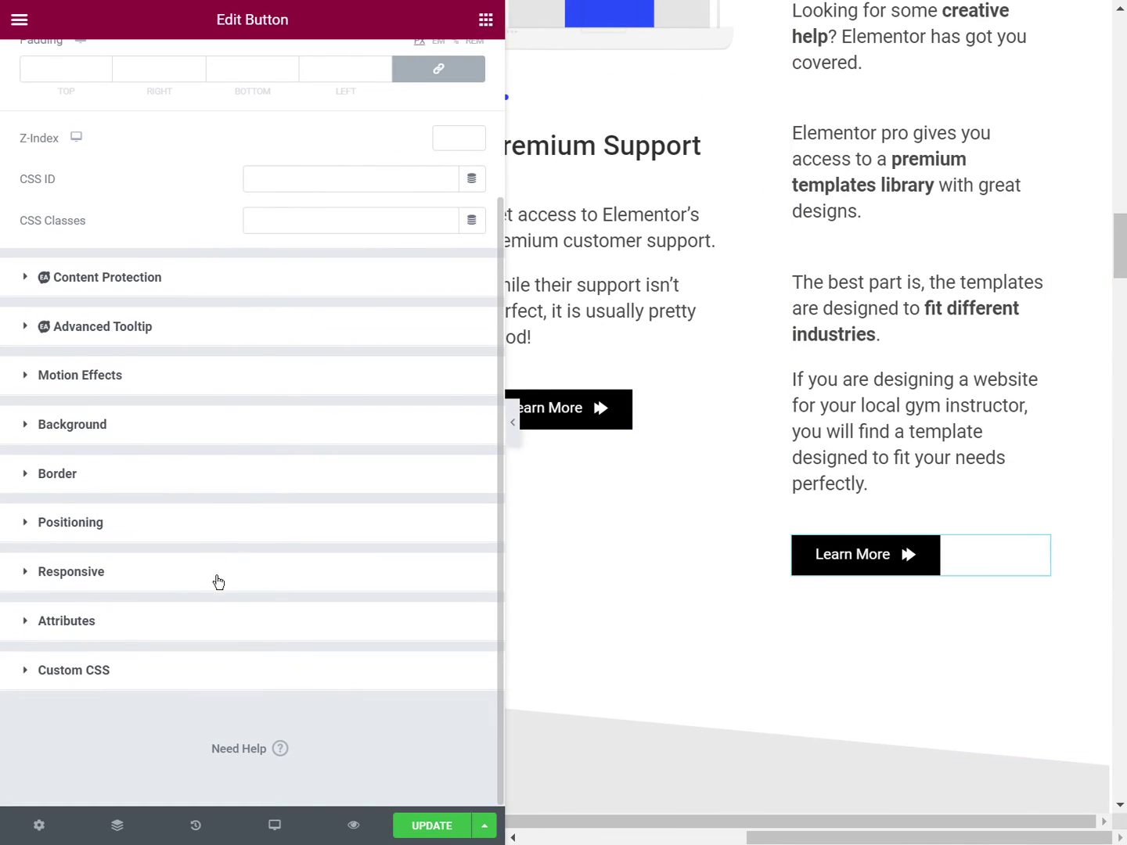
pyautogui.click(228, 621)
pyautogui.click(162, 598)
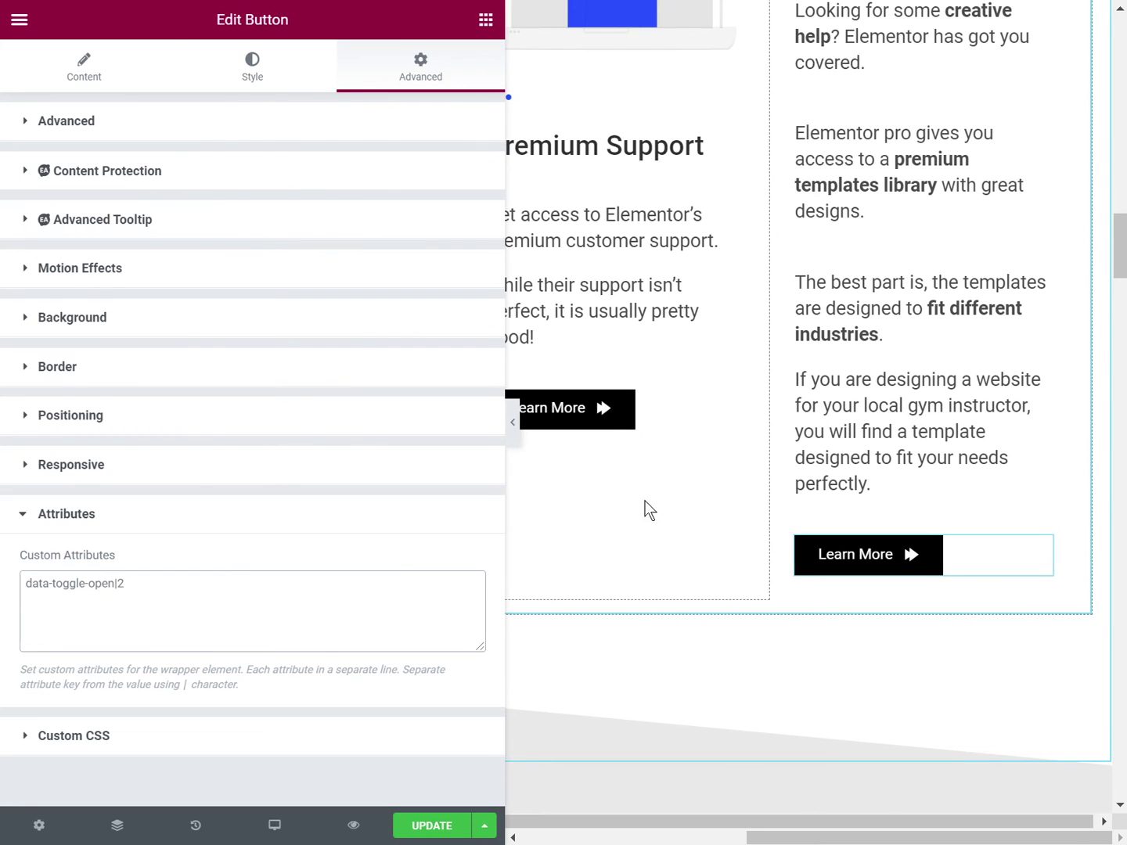
pyautogui.hotkey('ctrl', 'Tab')
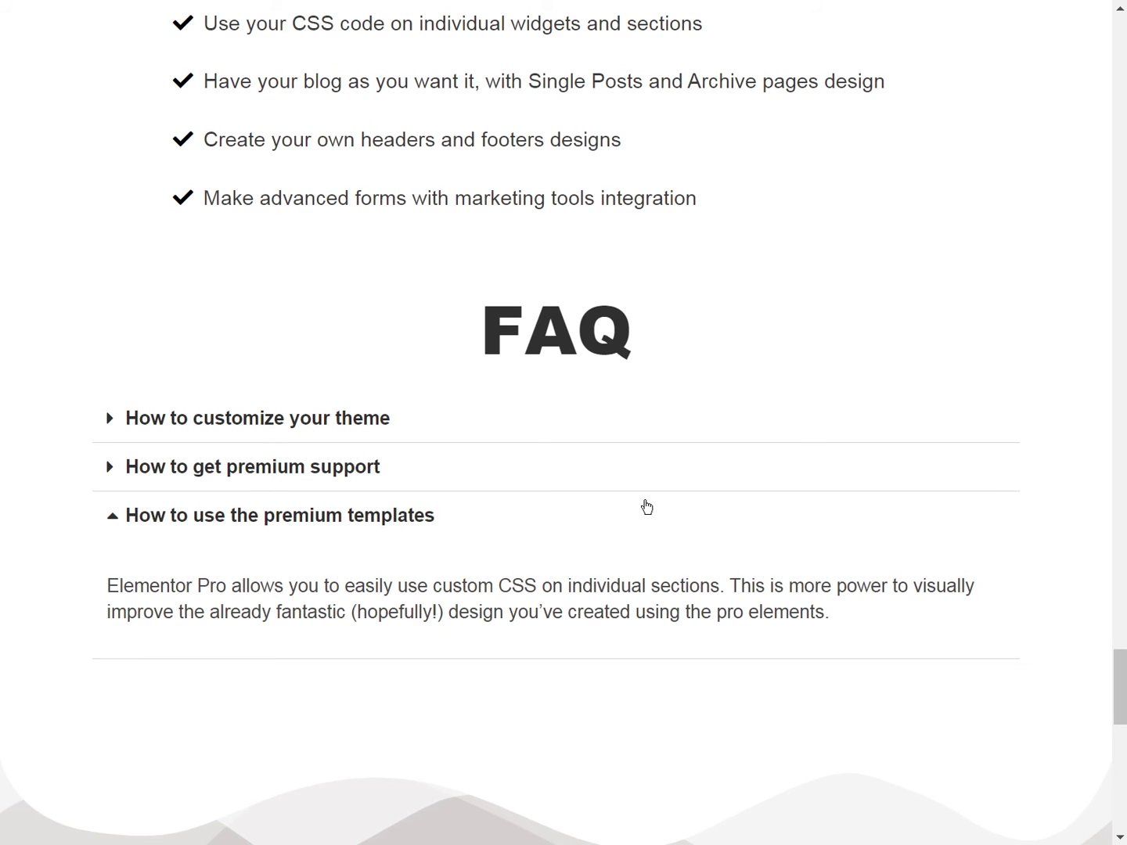
# Step: Reload the live page and test Premium Support's Learn More button twice, confirming it opens 'How to get premium support'
pyautogui.press('F5')
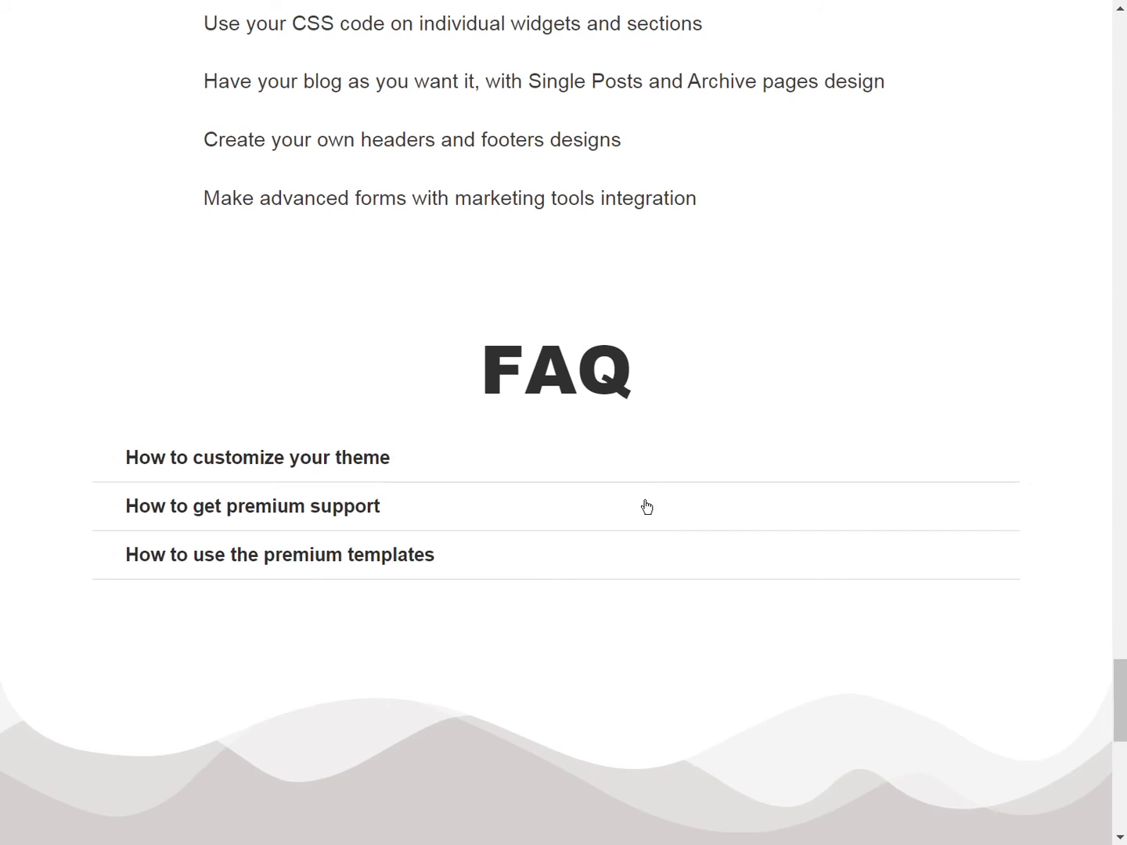
pyautogui.scroll(-7, 646, 507)
pyautogui.scroll(6, 380, 453)
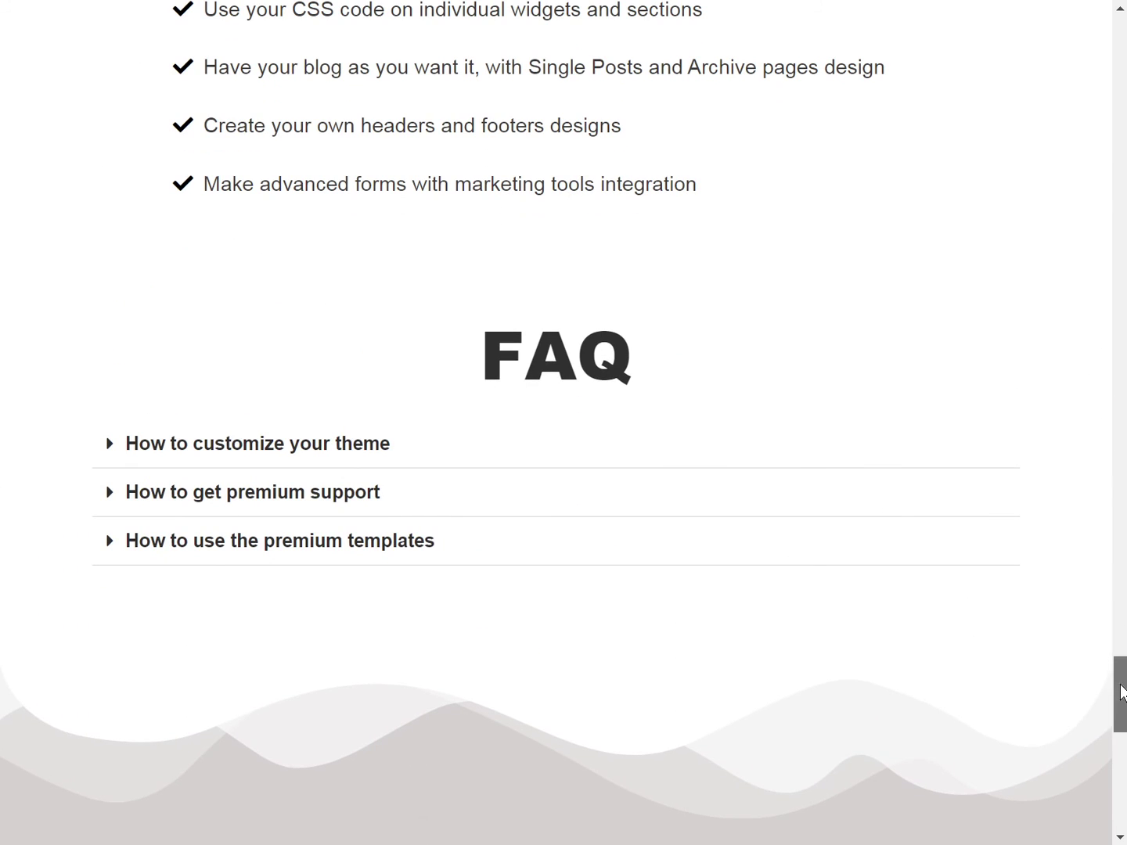
pyautogui.moveTo(1117, 681); pyautogui.dragTo(1121, 258)
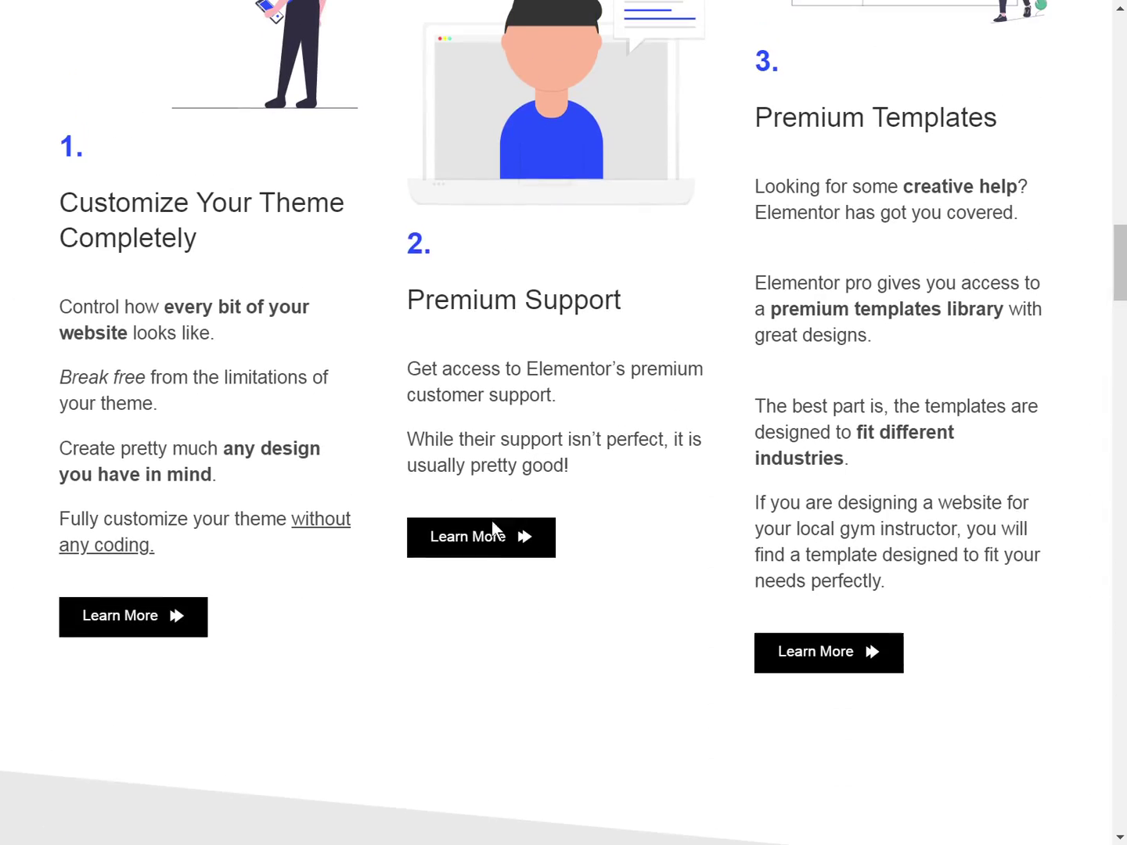
pyautogui.click(485, 541)
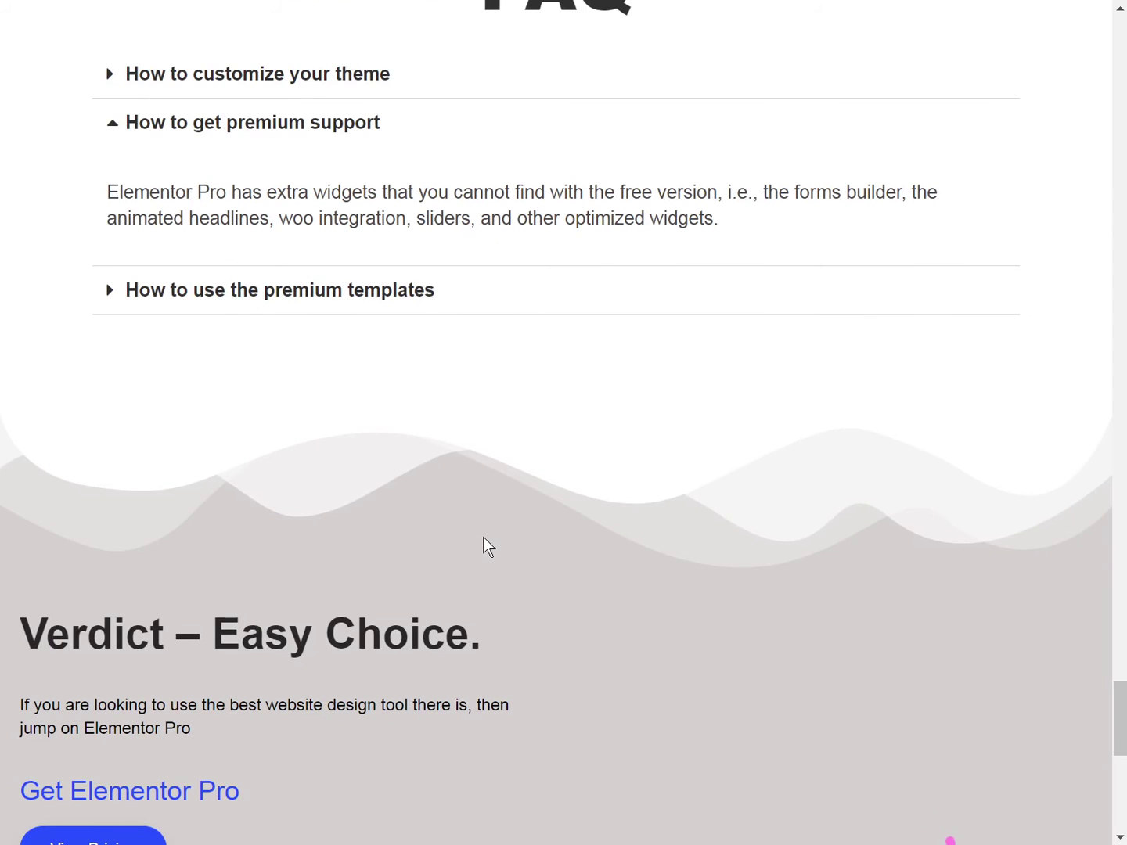
pyautogui.scroll(1, 431, 456)
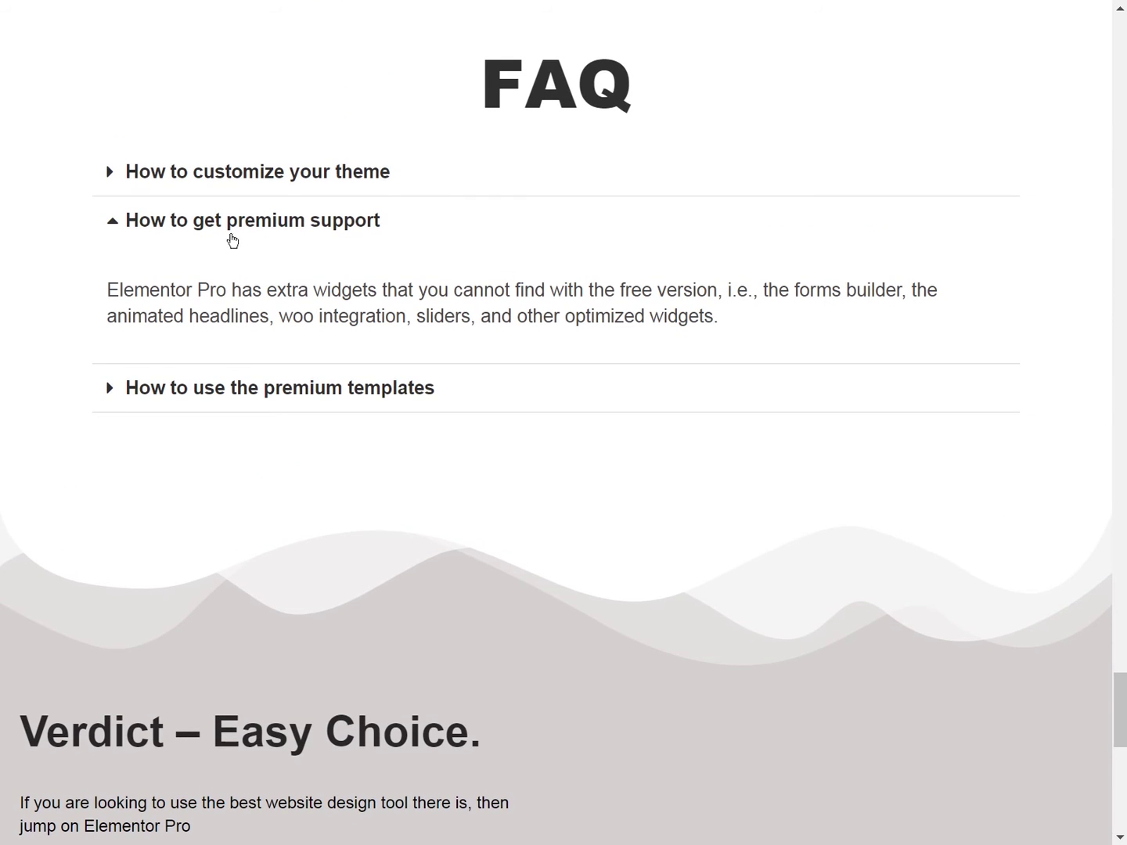
pyautogui.scroll(-1, 241, 210)
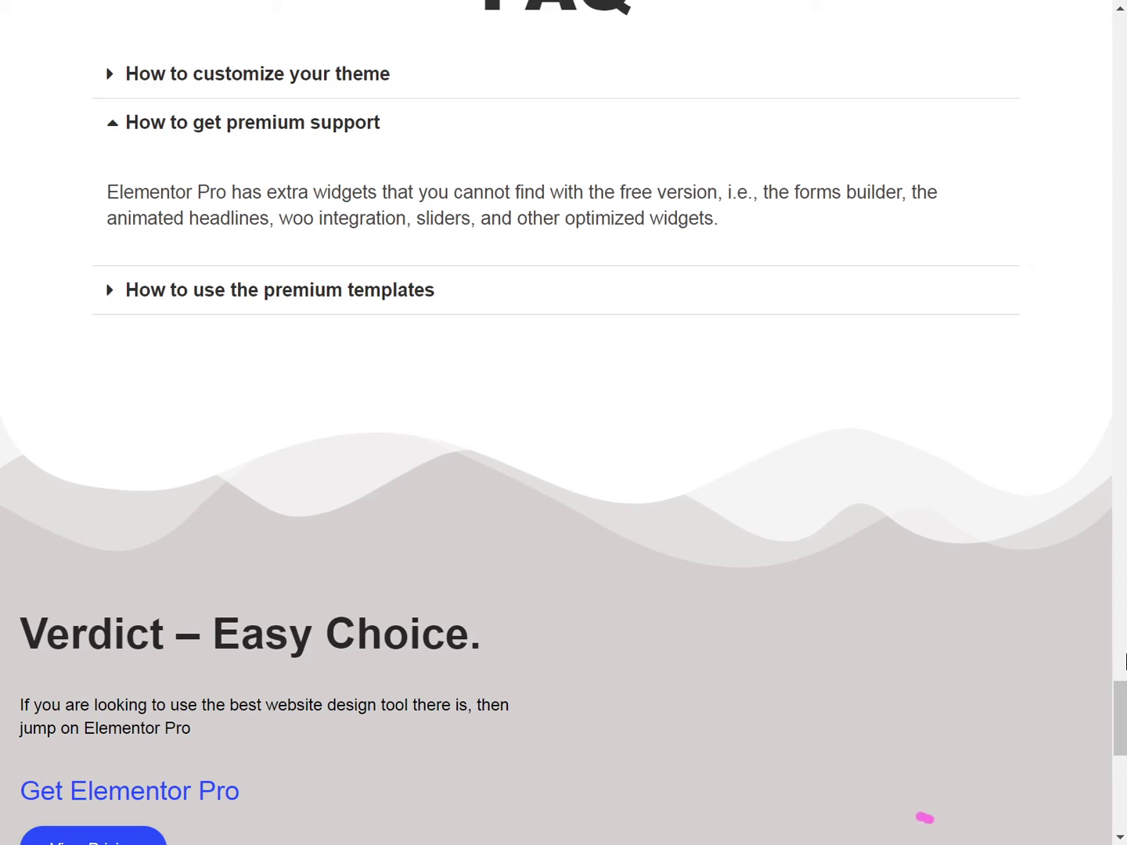
pyautogui.moveTo(1119, 737); pyautogui.dragTo(1072, 262)
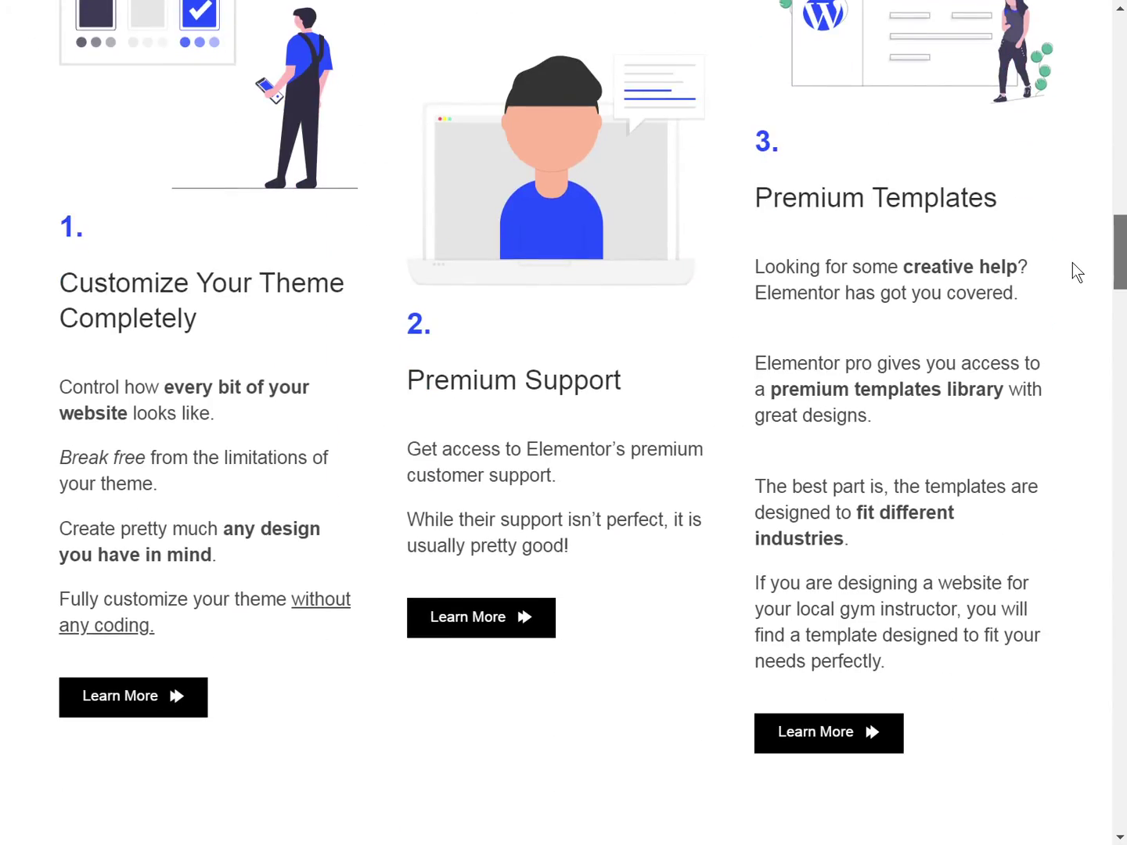
pyautogui.click(454, 624)
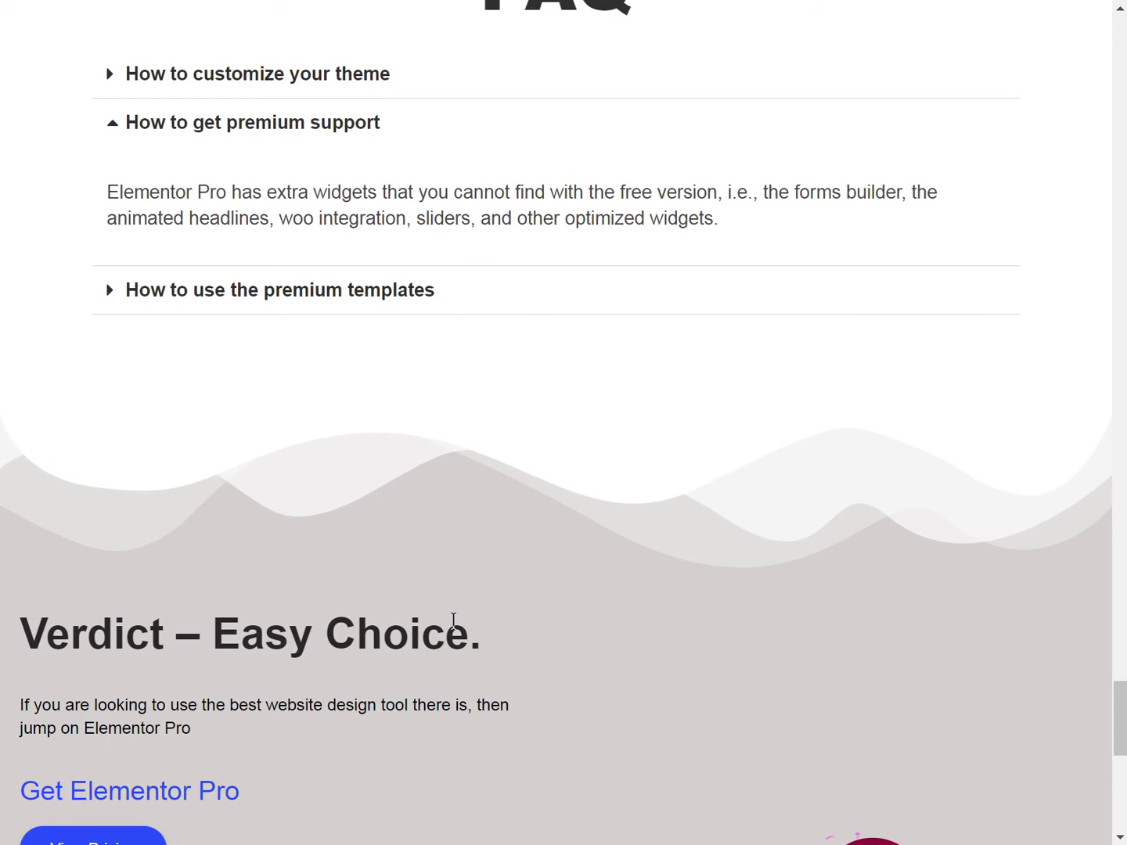
pyautogui.scroll(1, 363, 487)
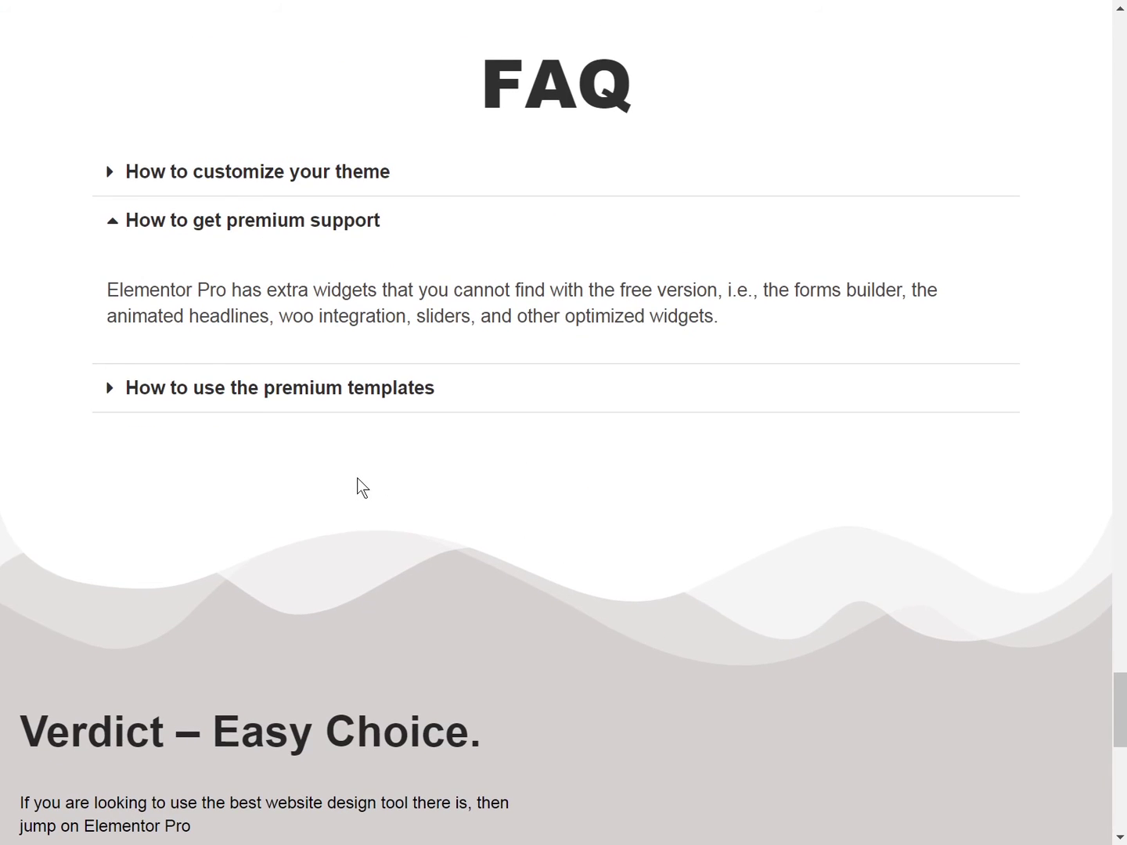
pyautogui.scroll(1, 363, 487)
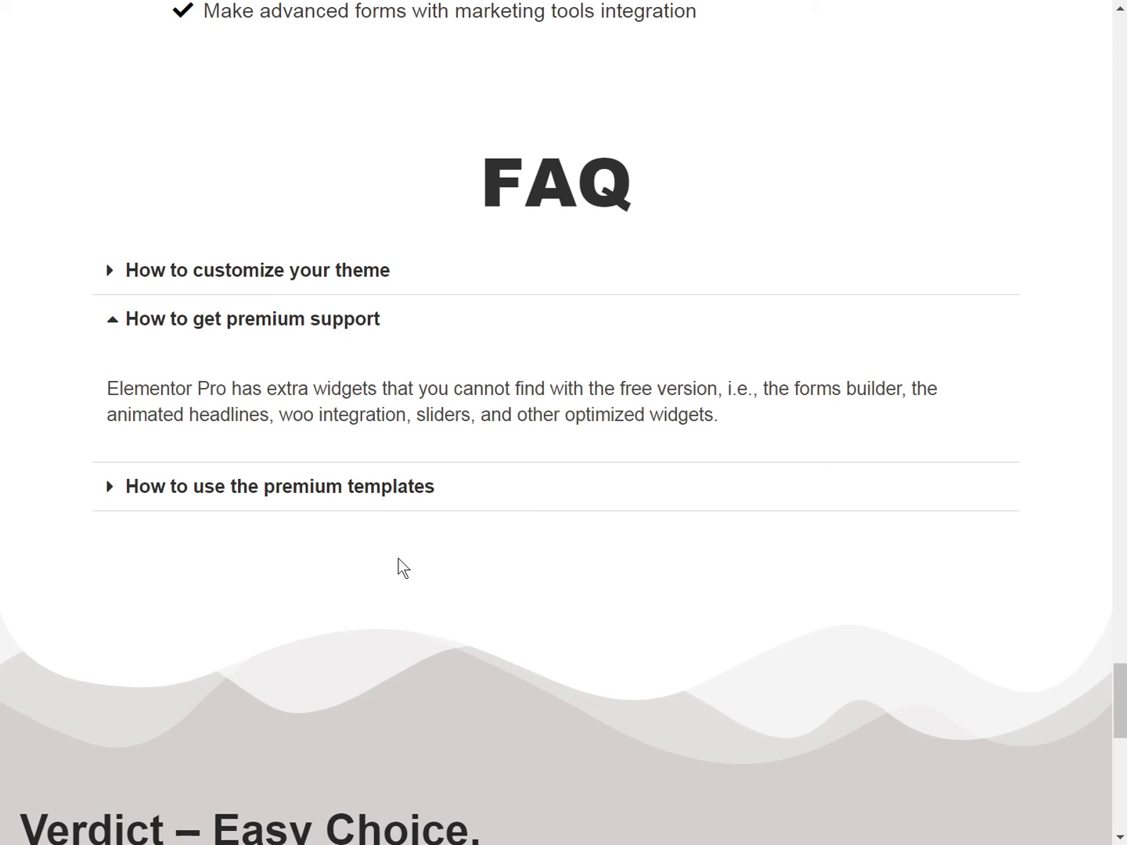
pyautogui.hotkey('ctrl', 'Tab')
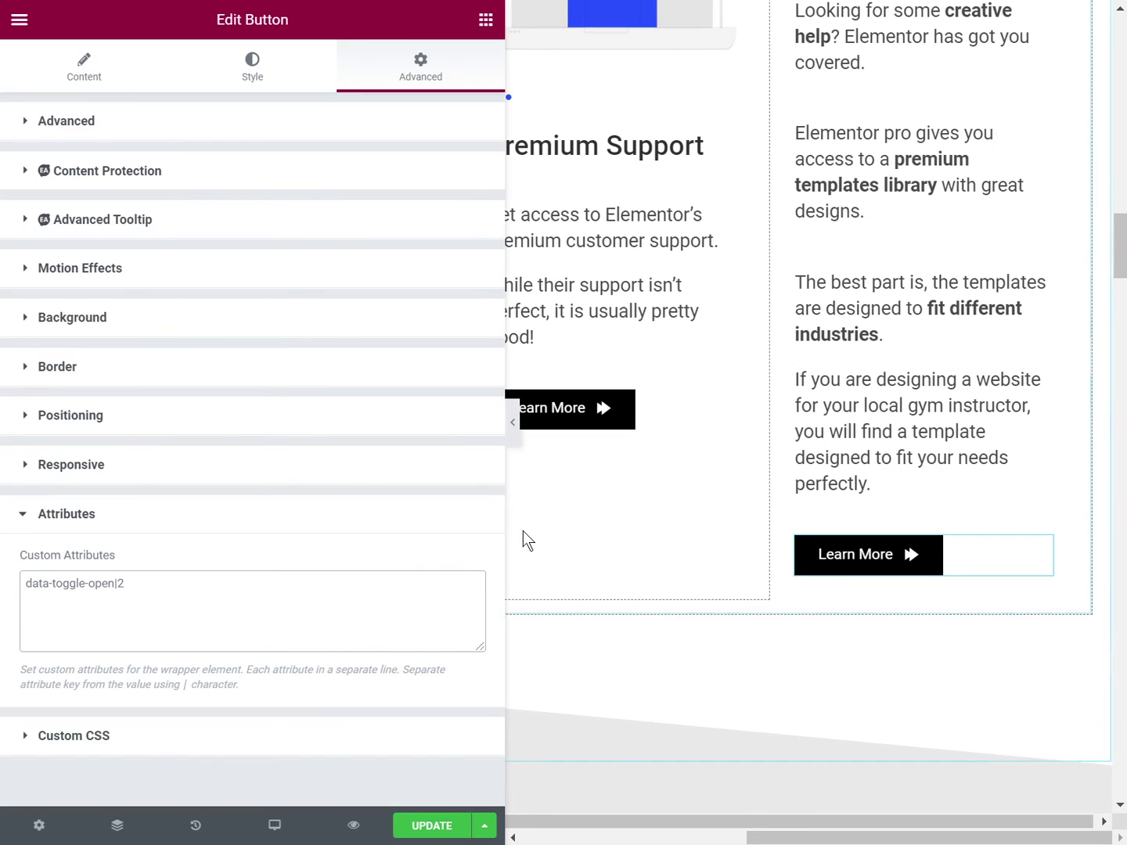
# Step: Narrow the side panel and move the Tabs widget from the Verdict section into the FAQ section, above the toggle list
pyautogui.moveTo(504, 531); pyautogui.dragTo(325, 530)
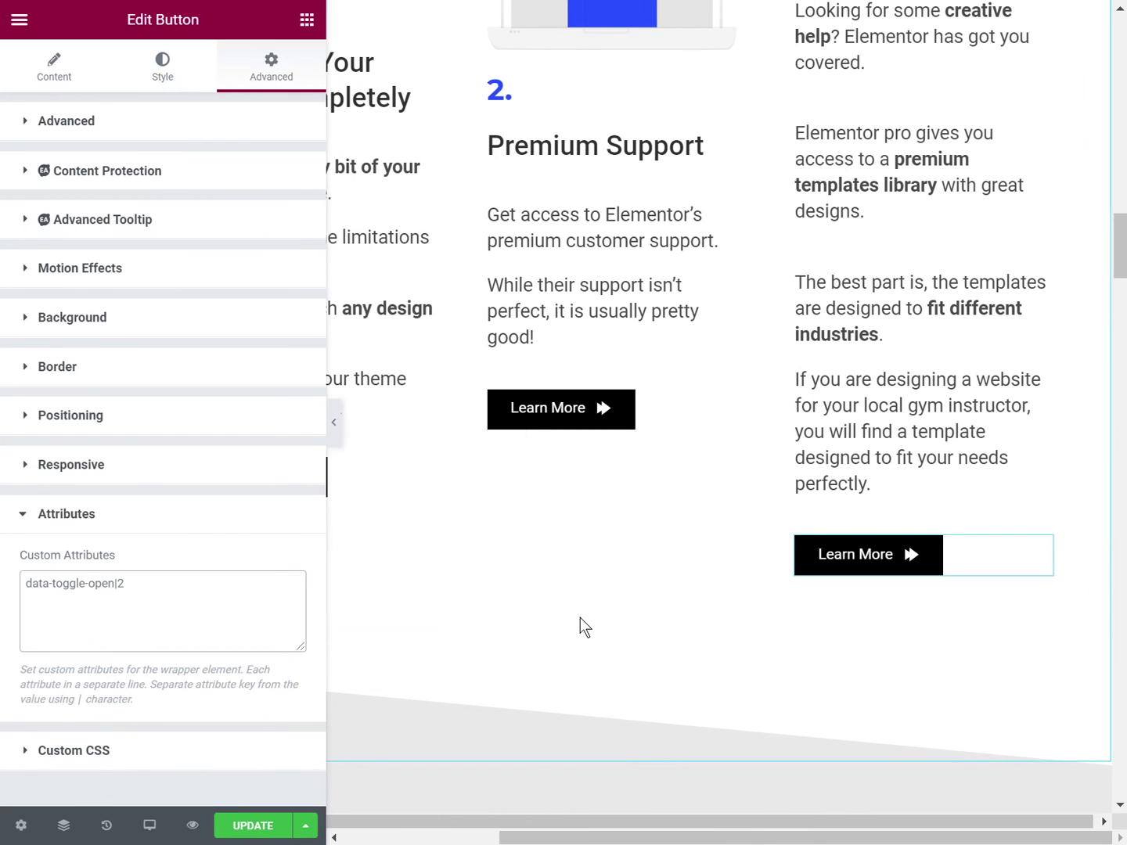
pyautogui.scroll(-1, 1092, 431)
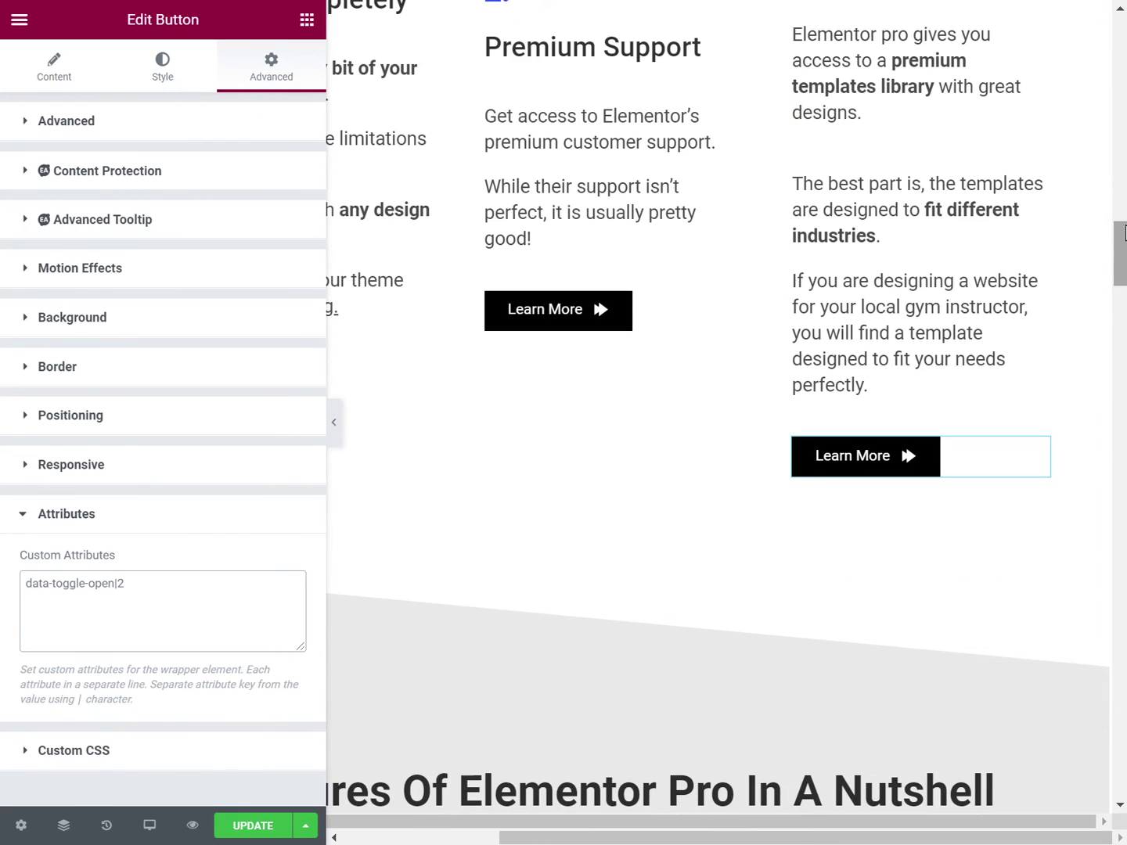
pyautogui.moveTo(1125, 232); pyautogui.dragTo(1076, 624)
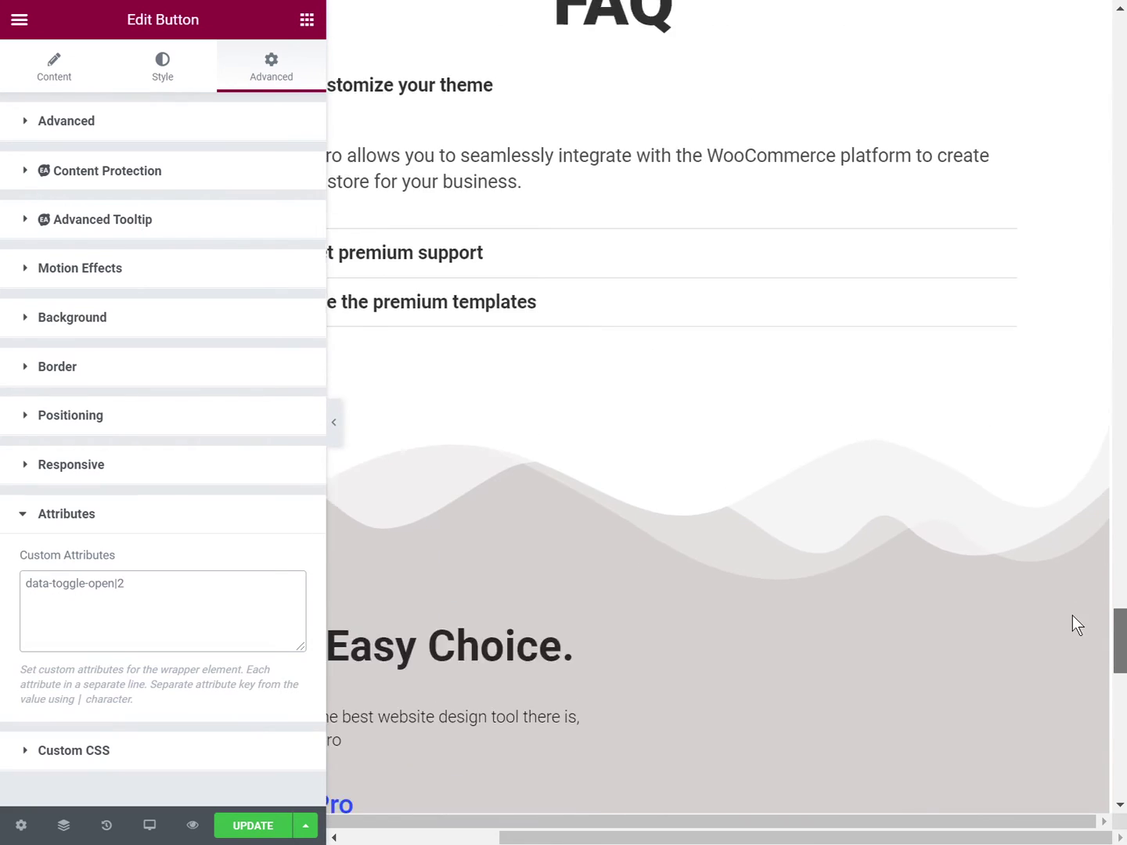
pyautogui.scroll(-2, 1072, 624)
pyautogui.hscroll(-3, 662, 607)
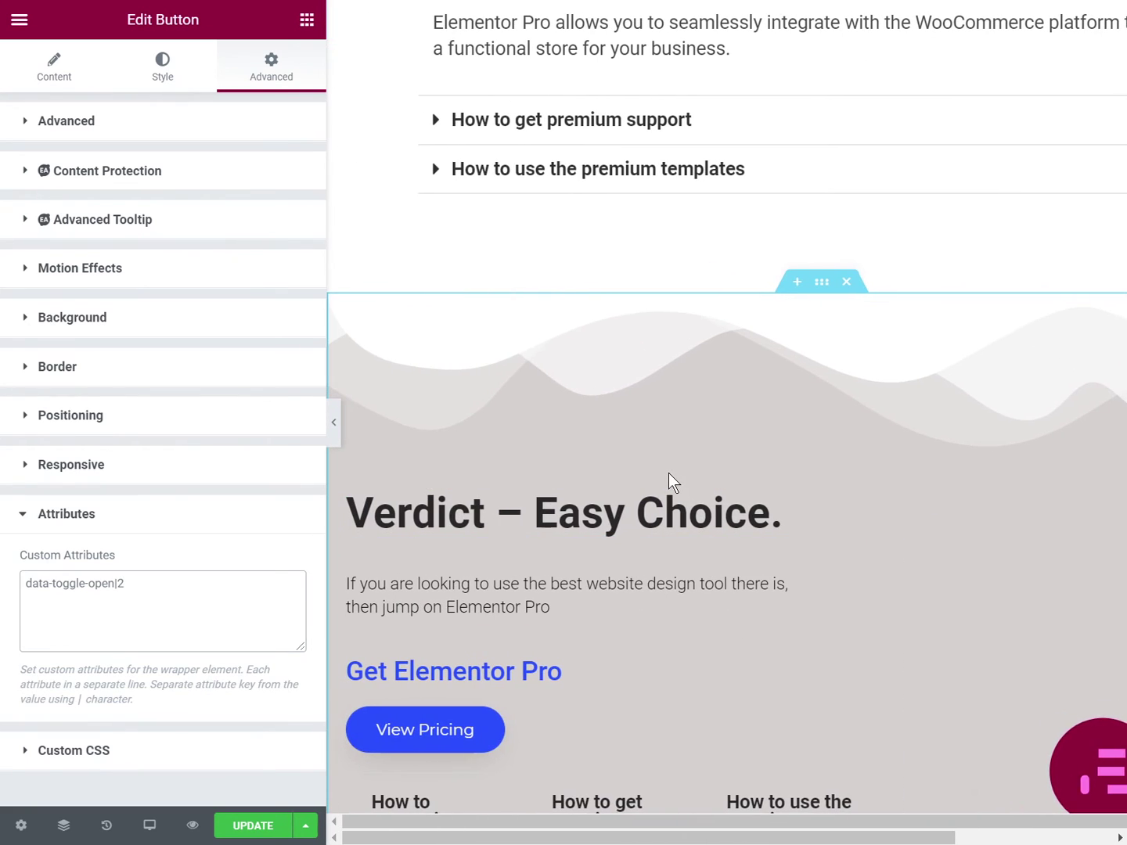
pyautogui.scroll(-3, 667, 473)
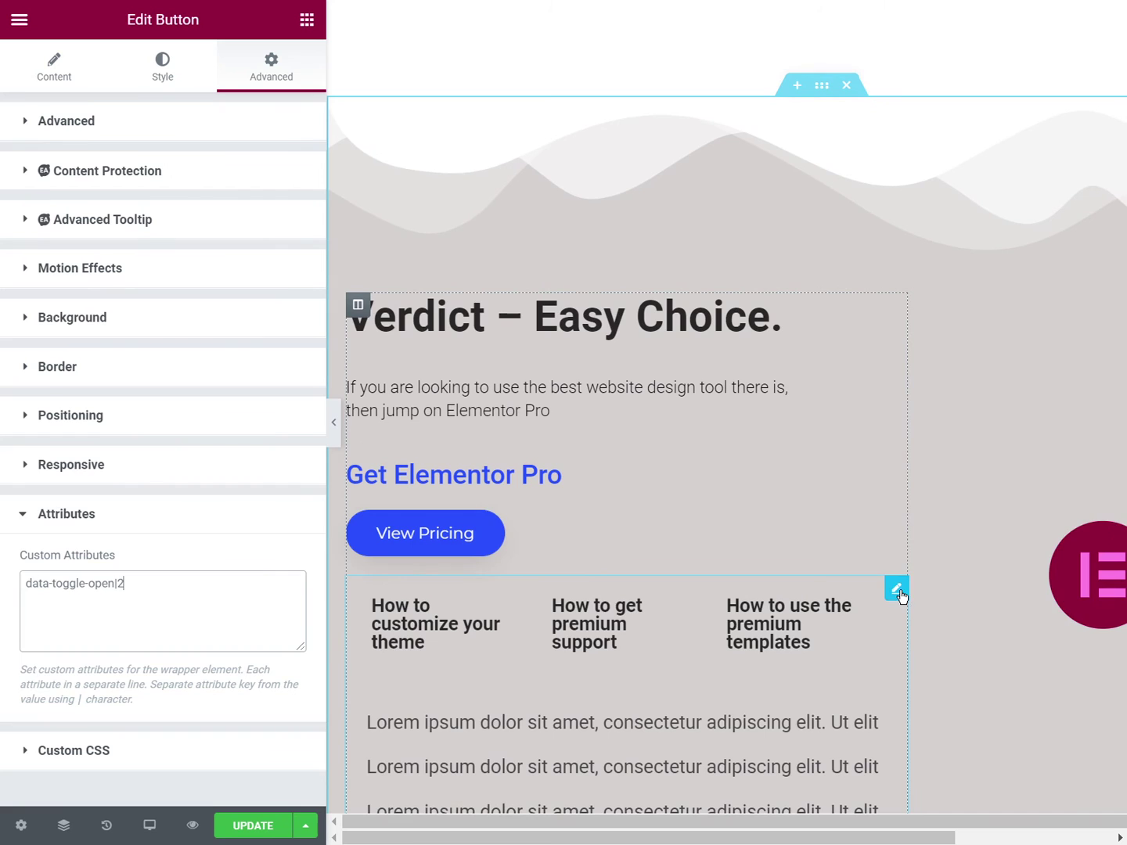
pyautogui.moveTo(901, 597); pyautogui.dragTo(617, 376)
# Step: Delete the old toggle FAQ list below the new Tabs widget
pyautogui.rightClick(613, 423)
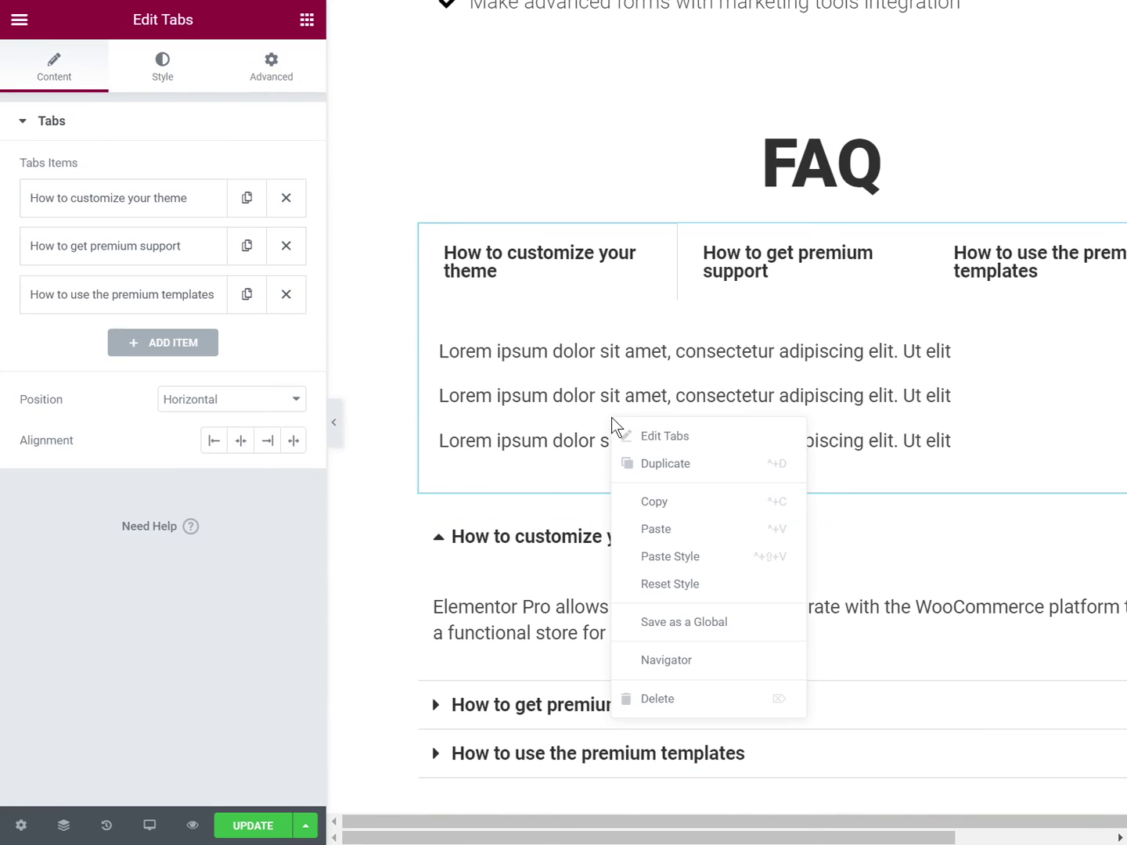
pyautogui.rightClick(541, 548)
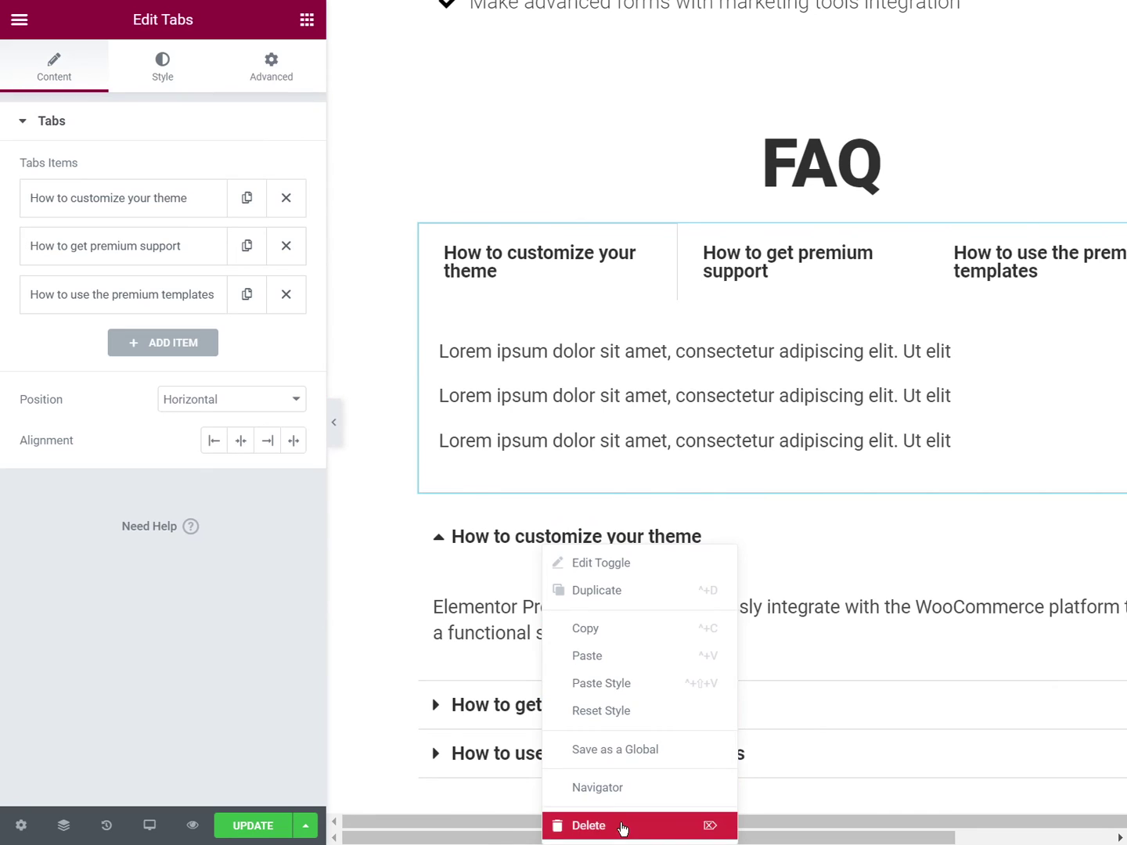
pyautogui.click(622, 828)
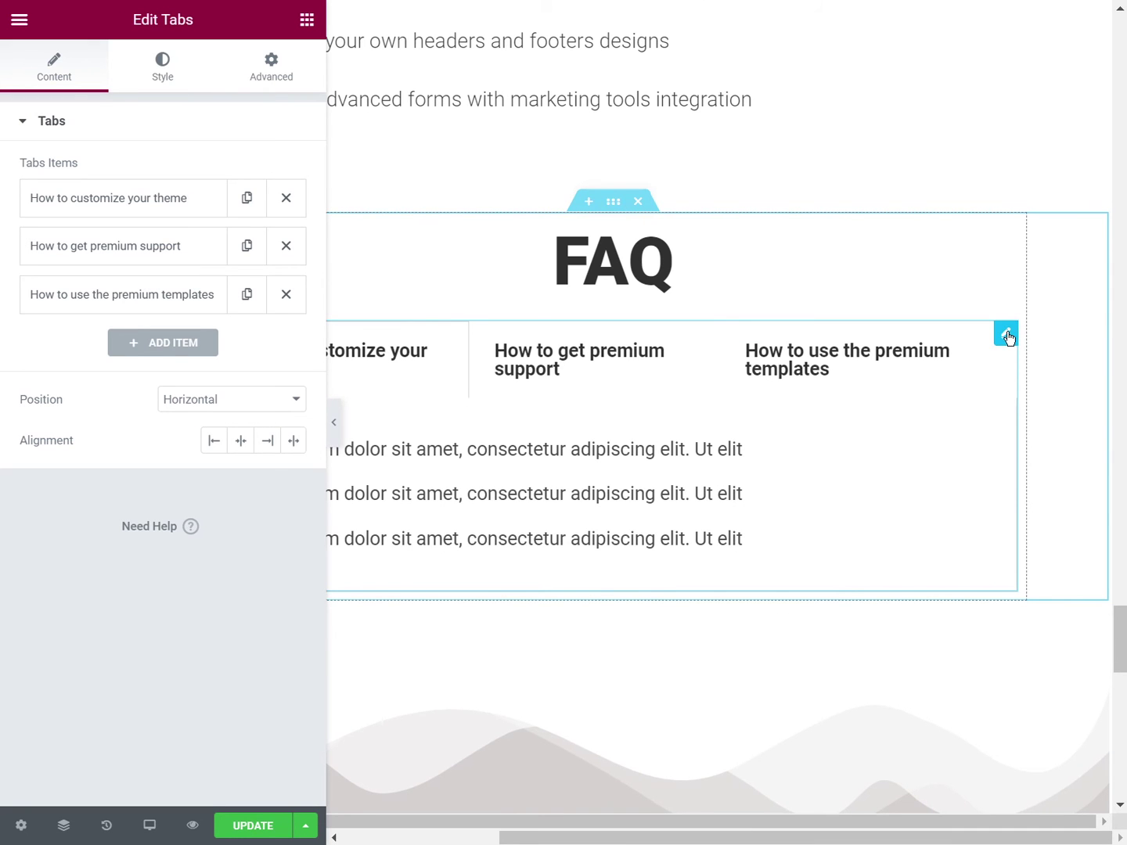
# Step: Check the Tabs widget's Advanced settings, then bring up the HTML script widget's code
pyautogui.click(261, 71)
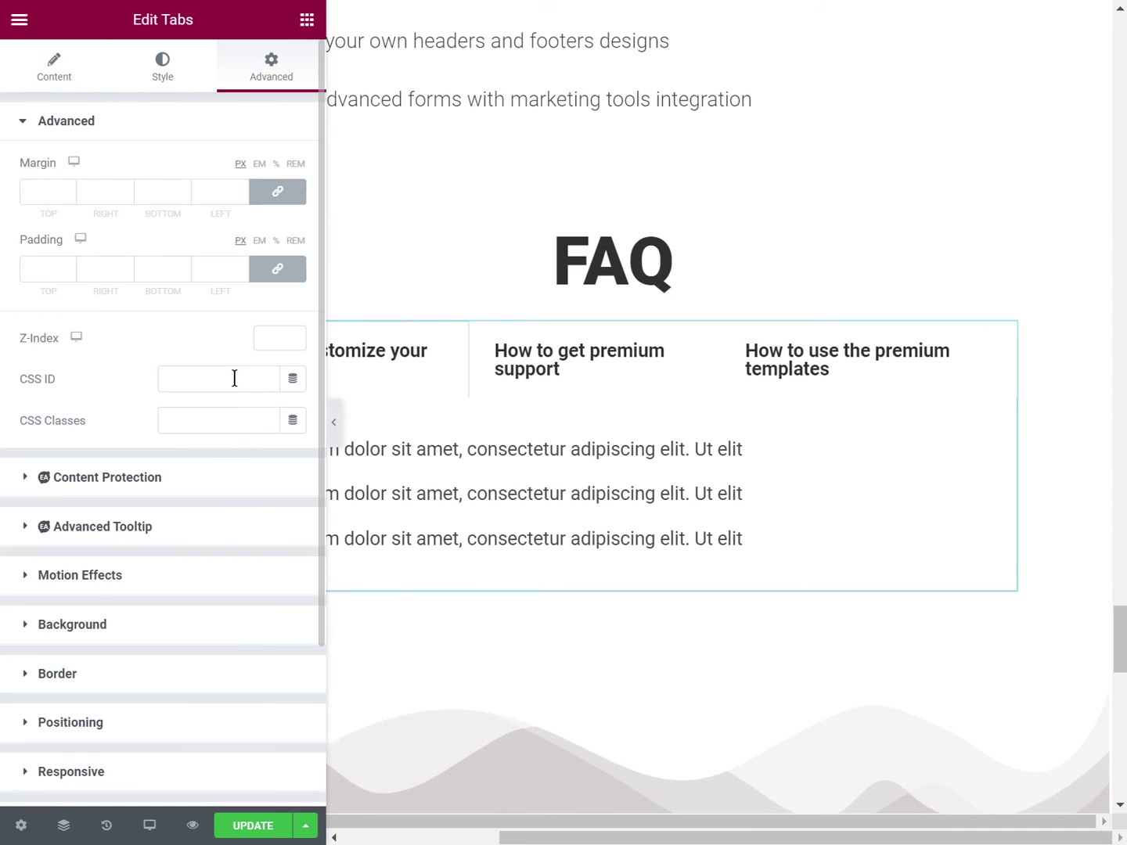
pyautogui.moveTo(1121, 653); pyautogui.dragTo(1111, 255)
pyautogui.hscroll(-3, 682, 394)
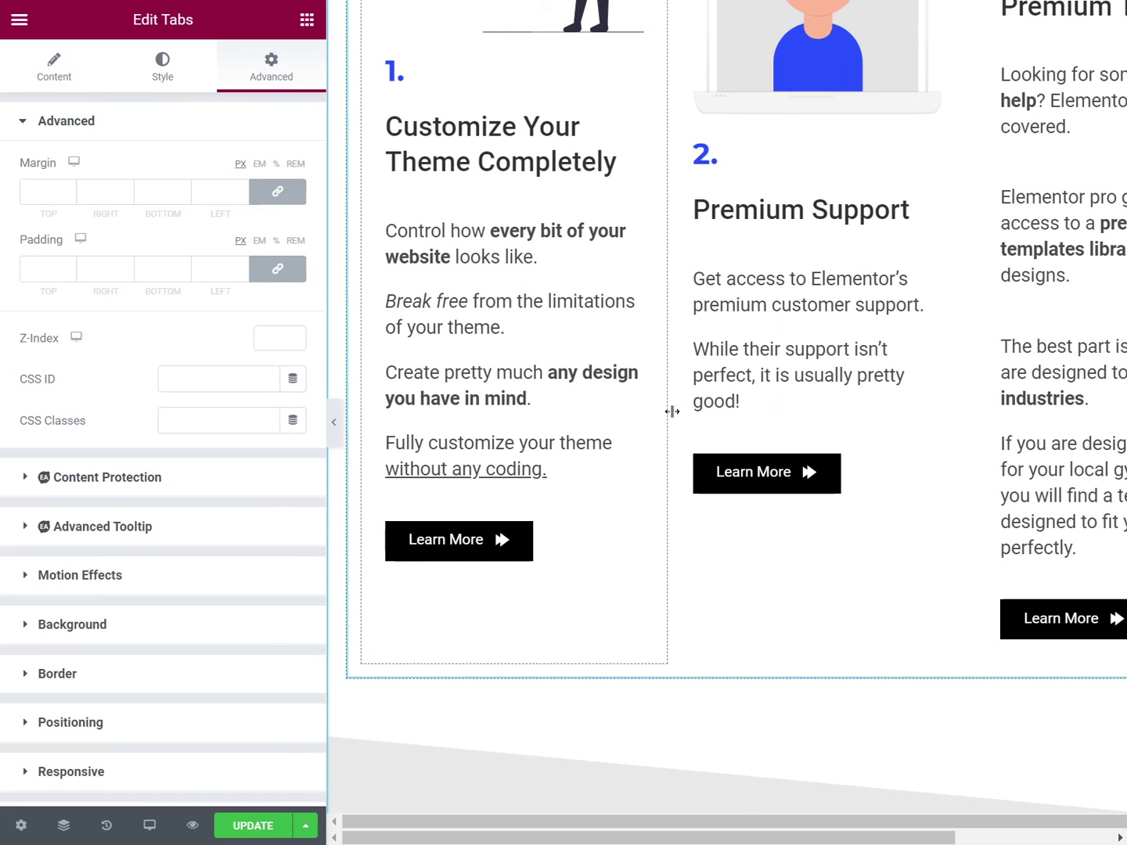
pyautogui.scroll(5, 671, 411)
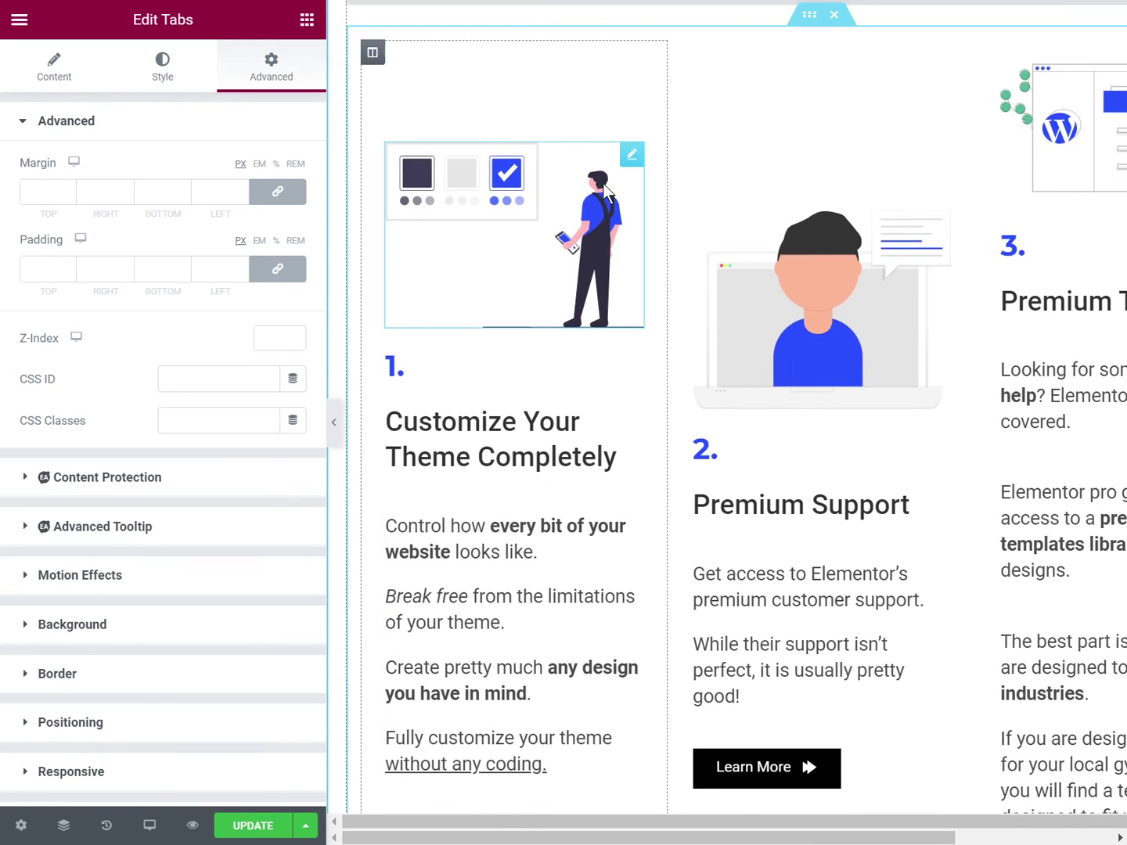
pyautogui.scroll(2, 609, 186)
pyautogui.click(615, 92)
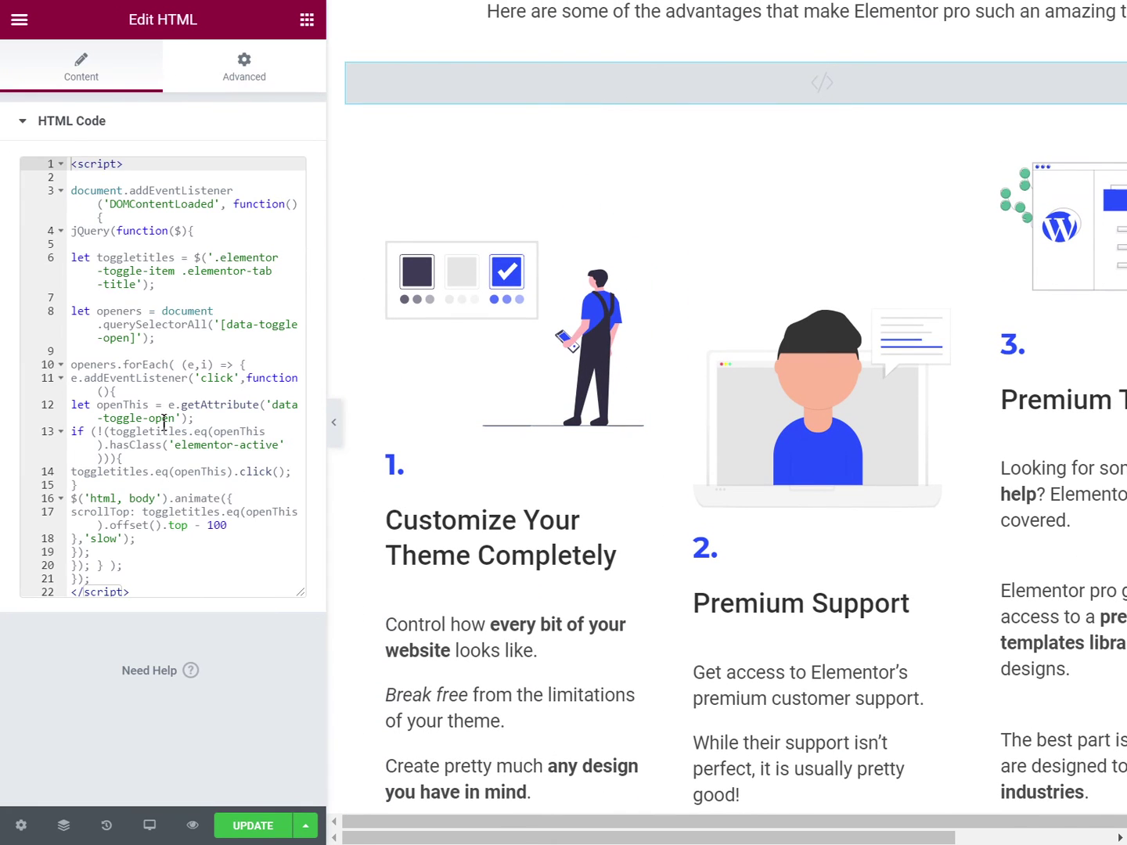
# Step: Paste a second copy of the script after the existing code and select the new <script> block
pyautogui.click(232, 556)
pyautogui.hotkey('ctrl', 'v')
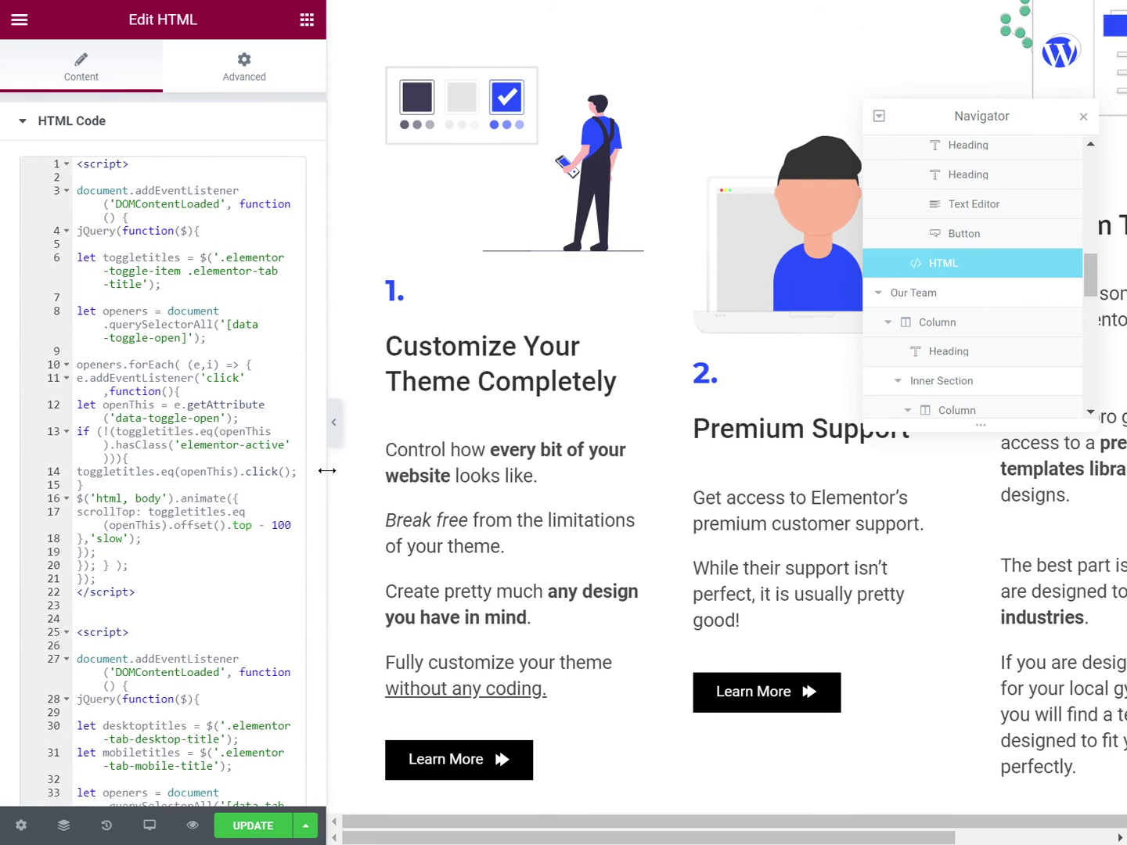
pyautogui.moveTo(327, 468); pyautogui.dragTo(452, 470)
pyautogui.scroll(-3, 249, 518)
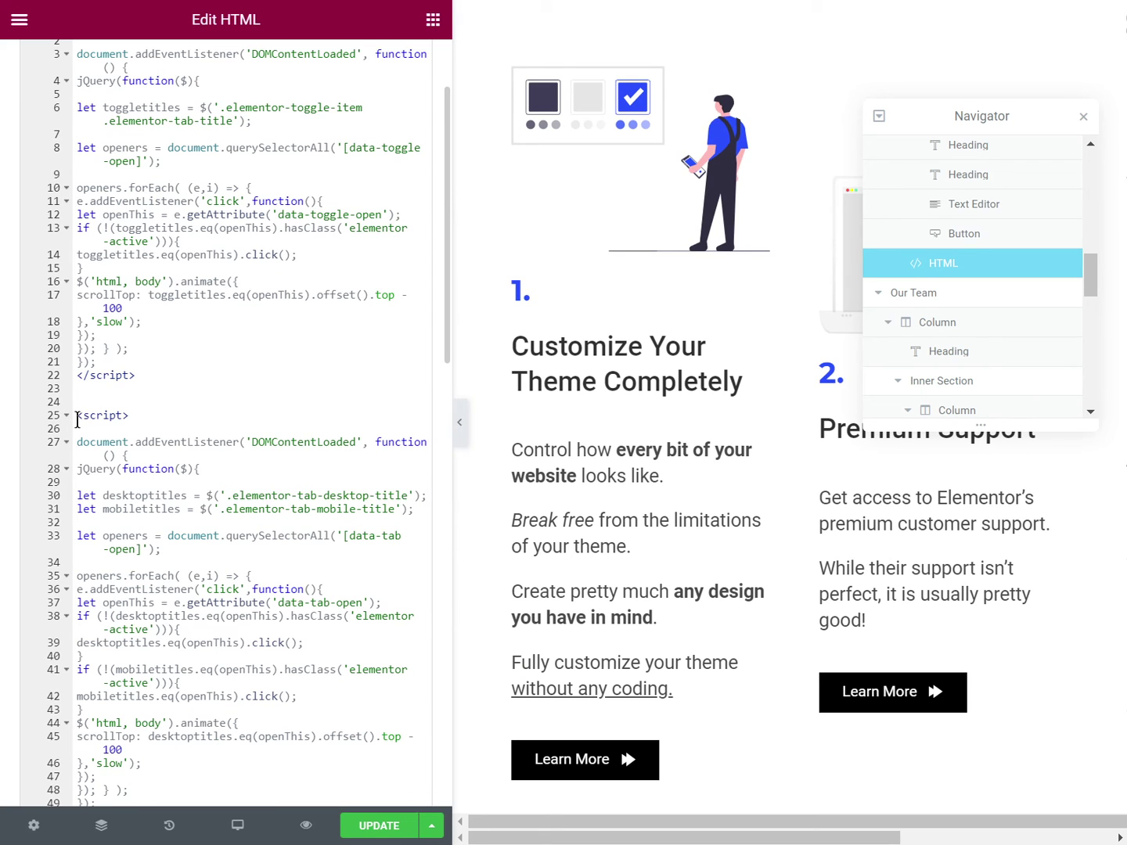
pyautogui.moveTo(76, 420); pyautogui.dragTo(203, 674)
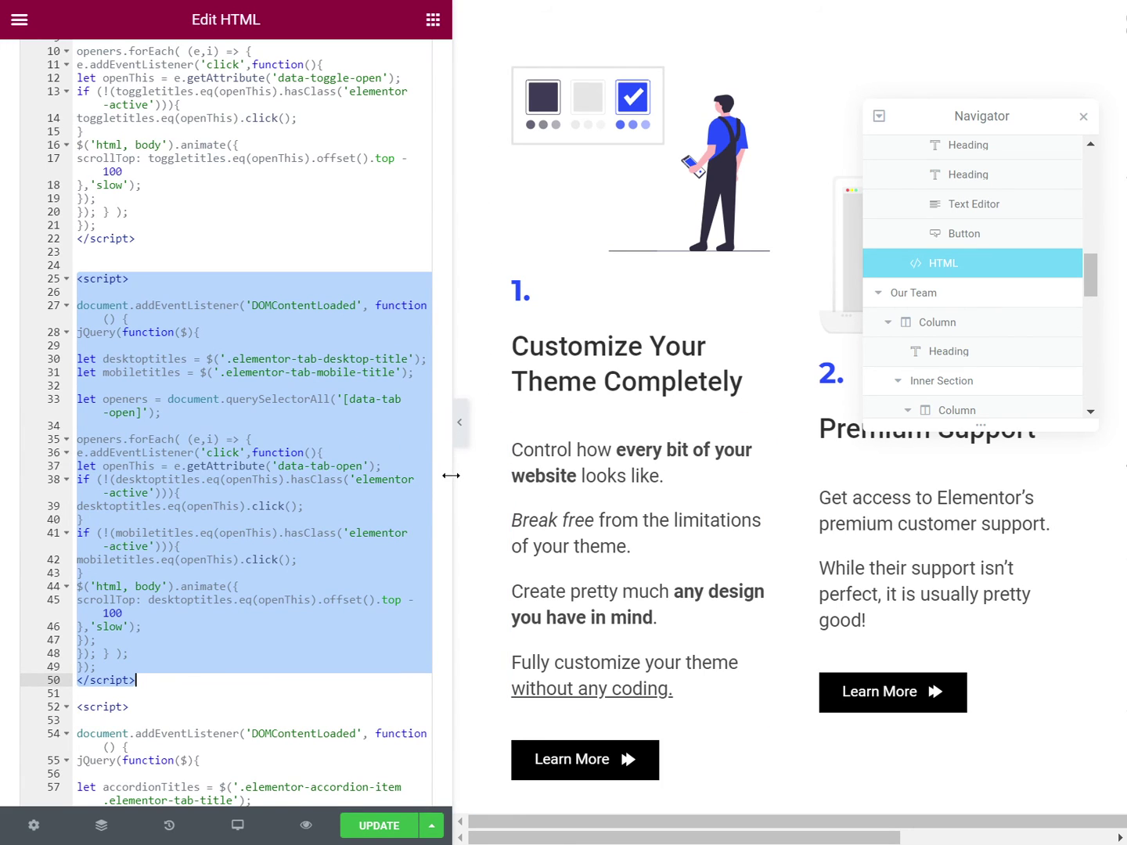
# Step: Review the tab-opening script keyed on data-tab-open, then select the first Learn More button
pyautogui.moveTo(448, 476); pyautogui.dragTo(430, 480)
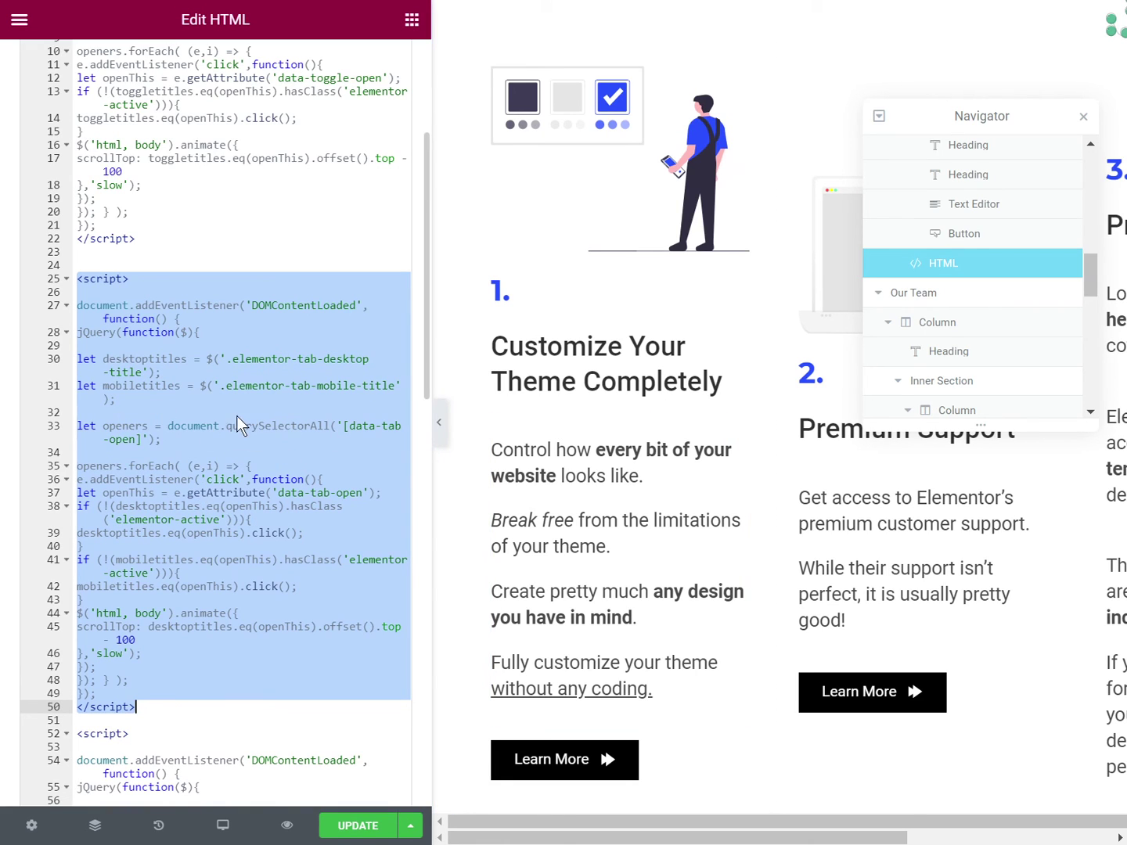
pyautogui.scroll(-2, 634, 554)
pyautogui.scroll(-1, 633, 554)
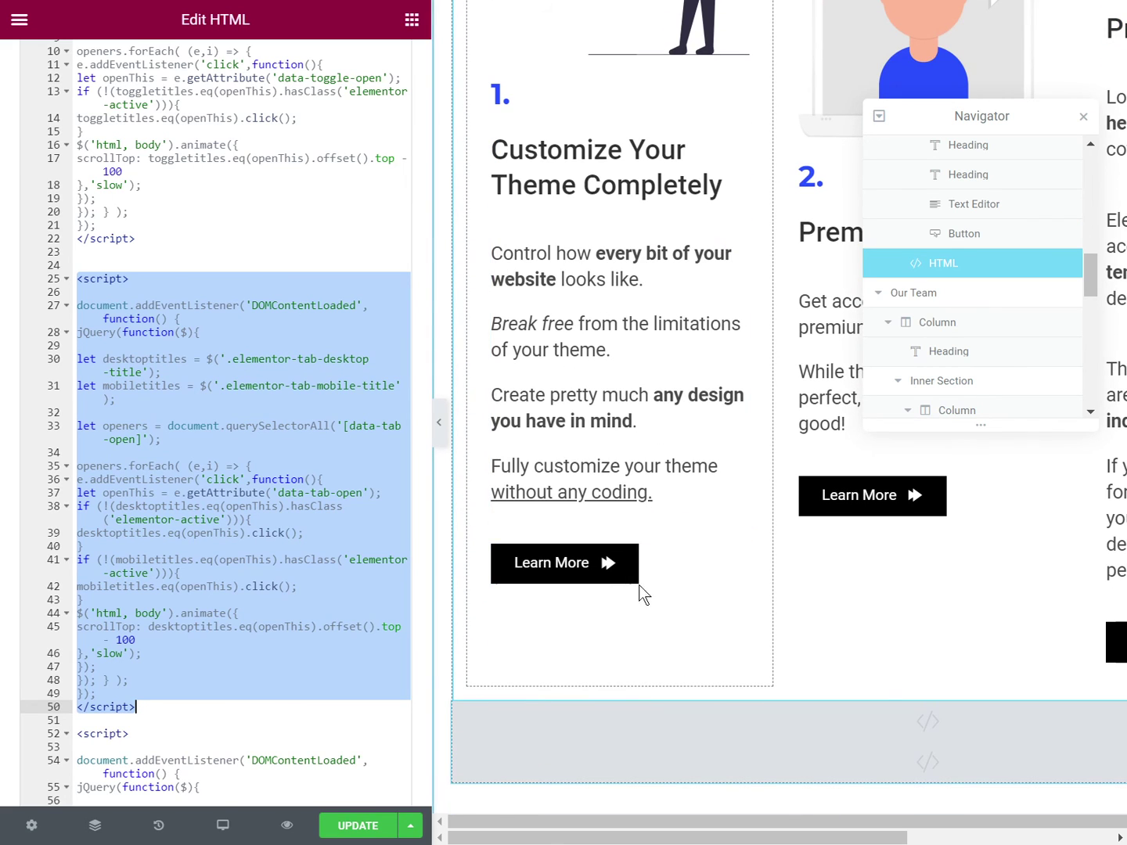
pyautogui.click(734, 556)
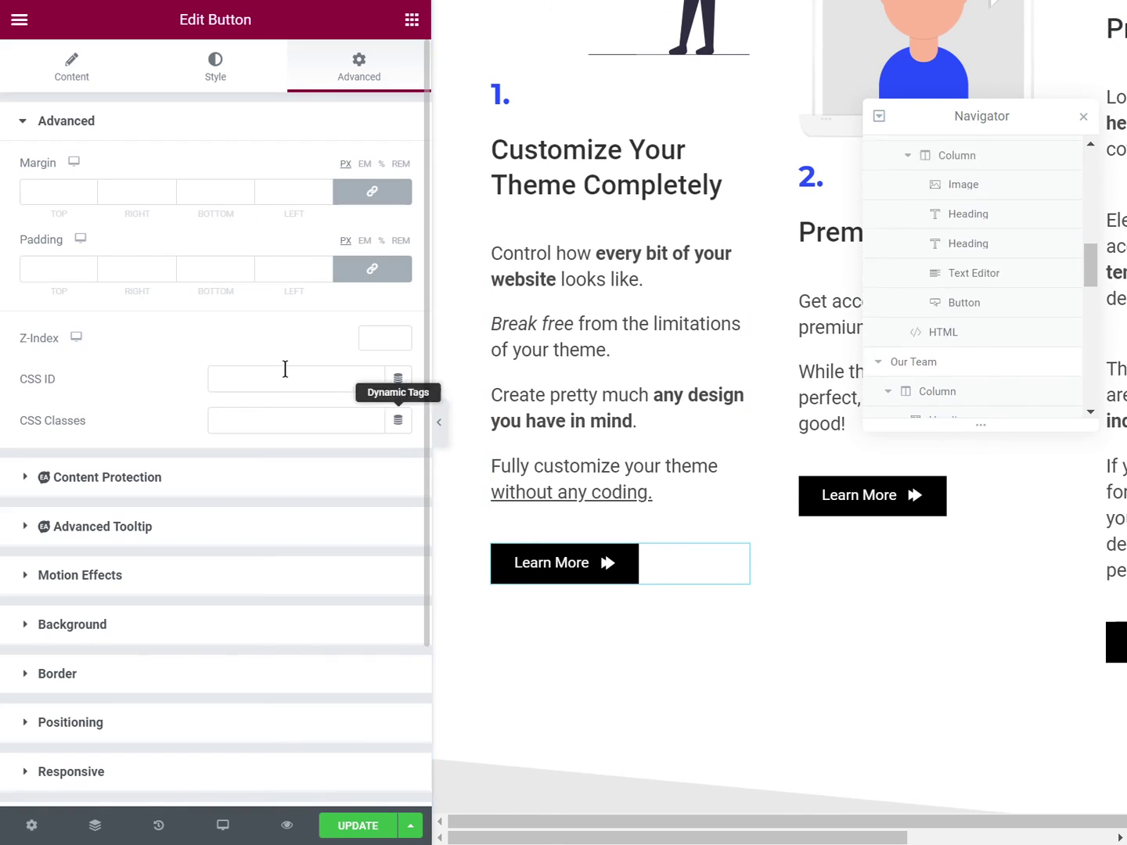
# Step: Change the first Learn More button's custom attribute from data-toggle-open to data-tab-open
pyautogui.click(76, 81)
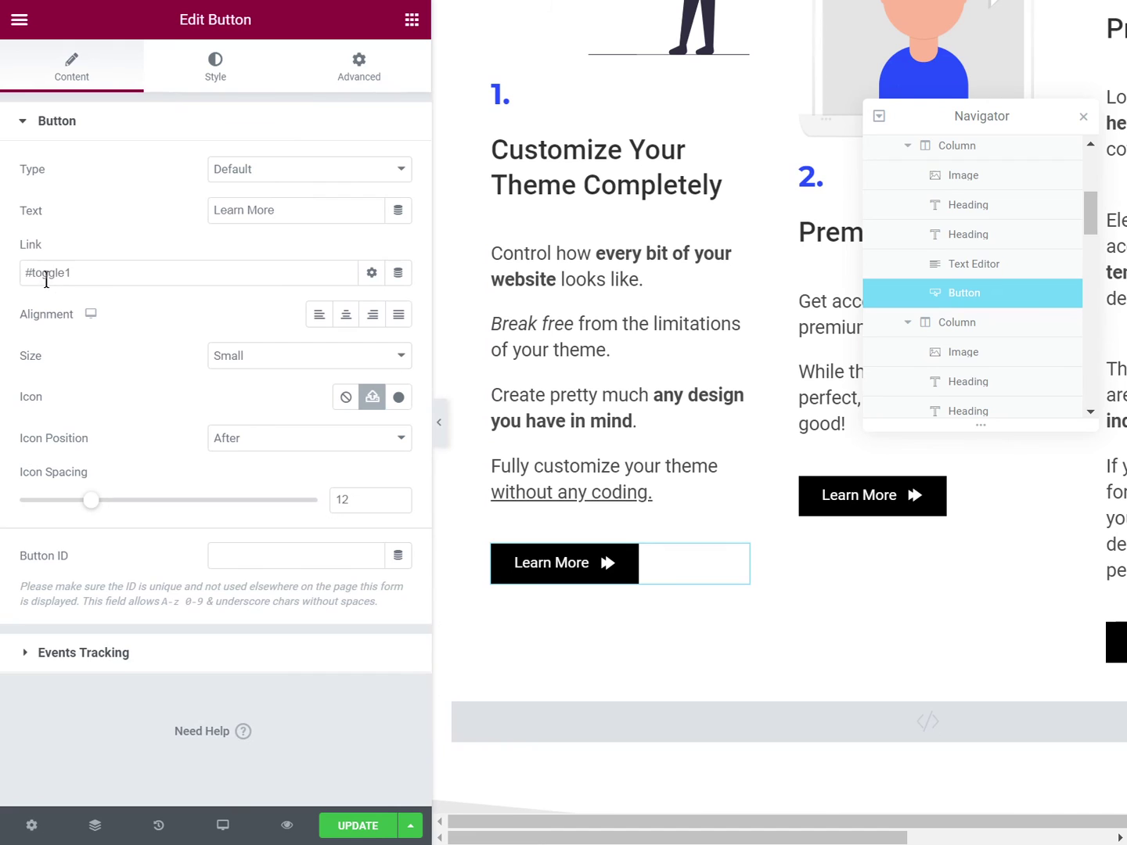
pyautogui.moveTo(31, 272); pyautogui.dragTo(89, 272)
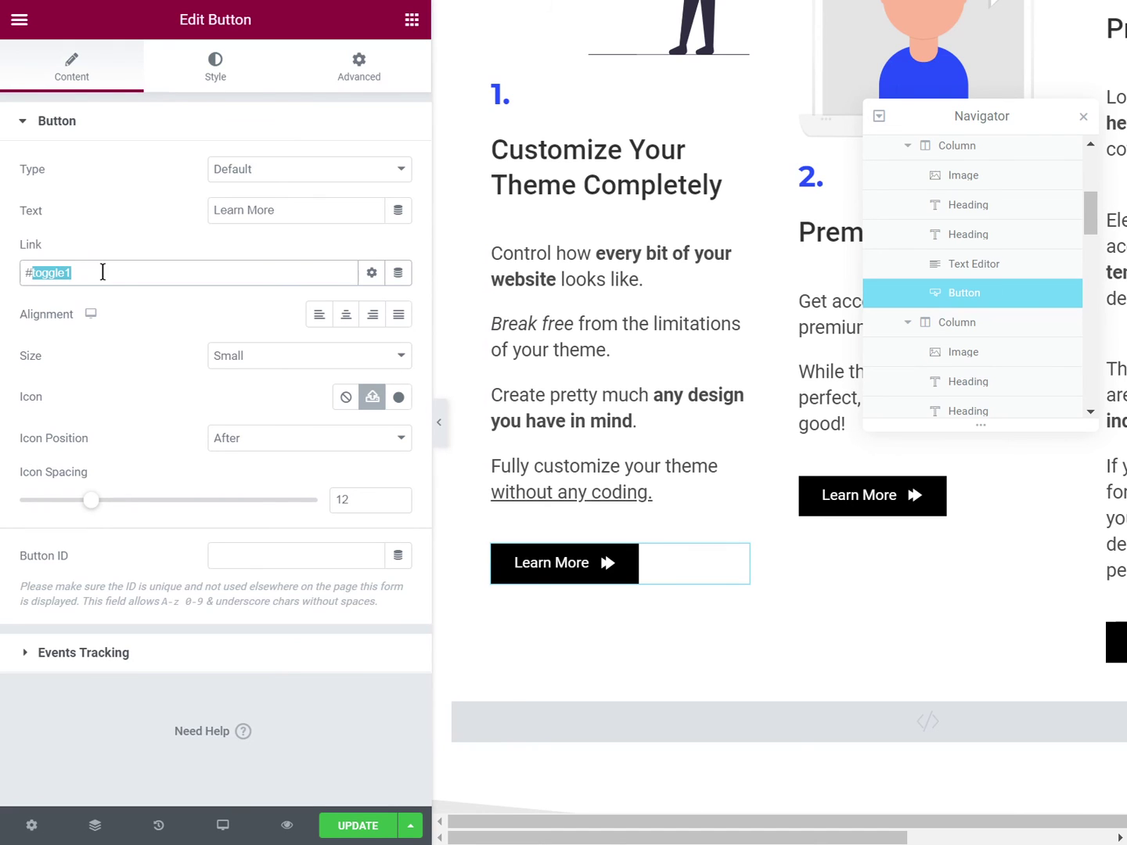
pyautogui.click(335, 83)
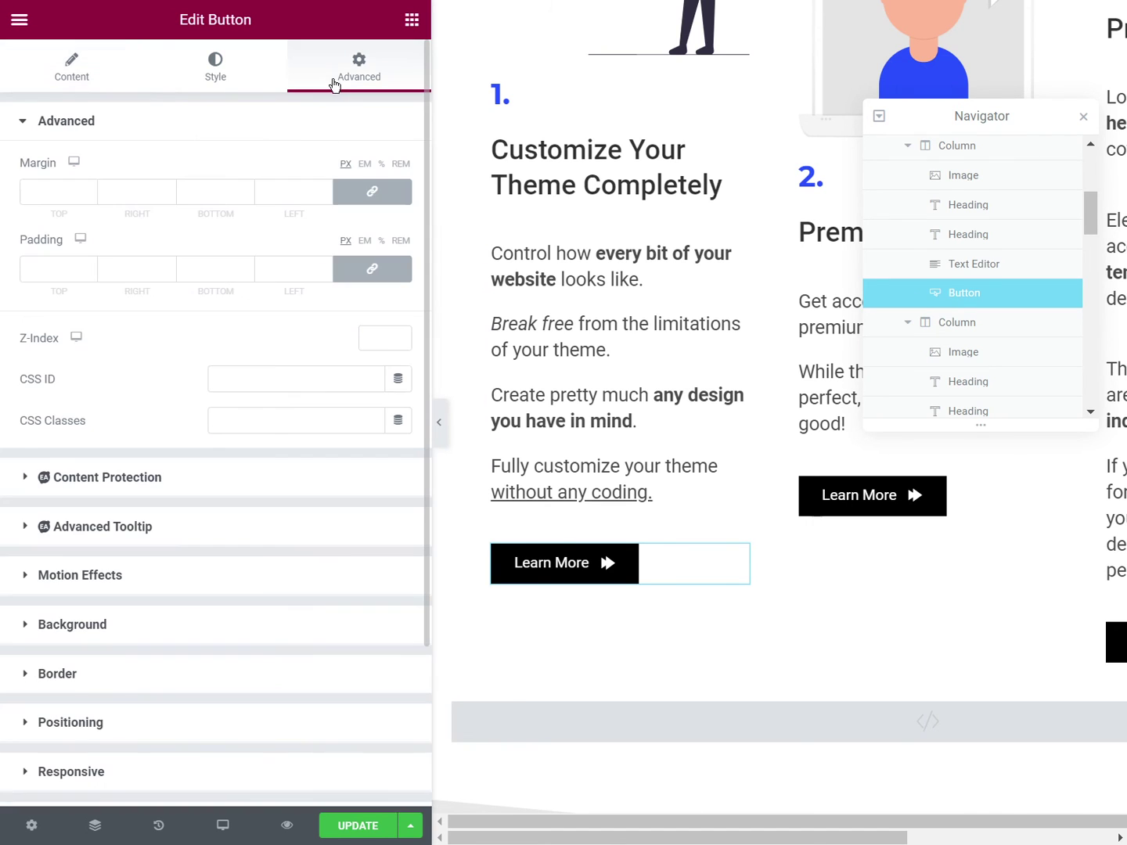
pyautogui.scroll(-3, 203, 477)
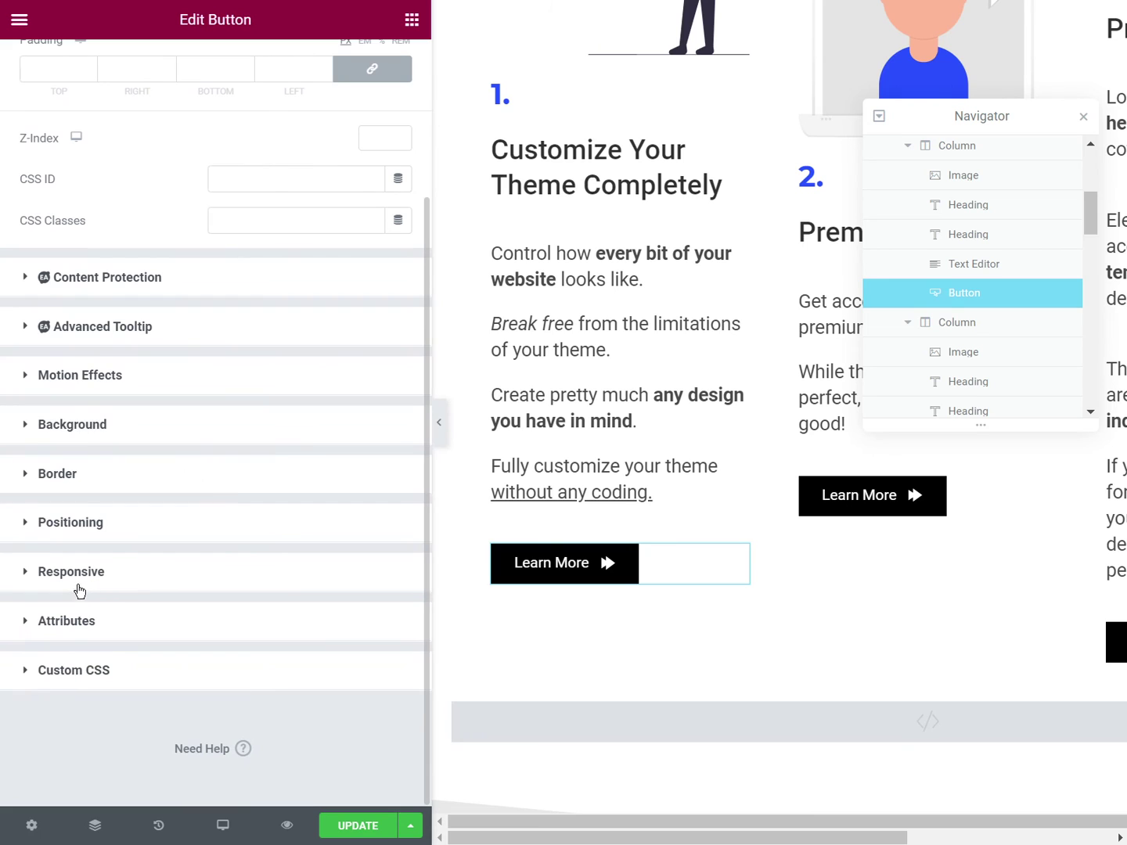
pyautogui.click(89, 624)
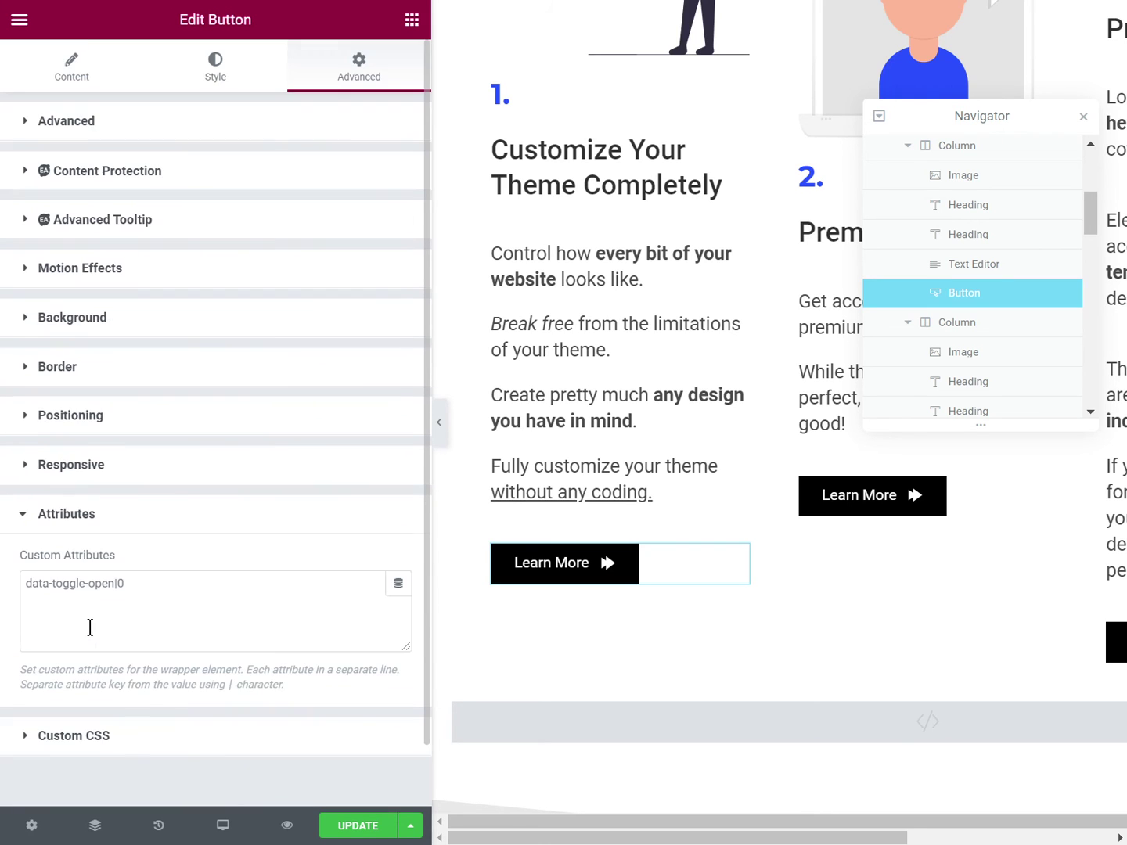
pyautogui.scroll(-1, 108, 613)
pyautogui.click(64, 518)
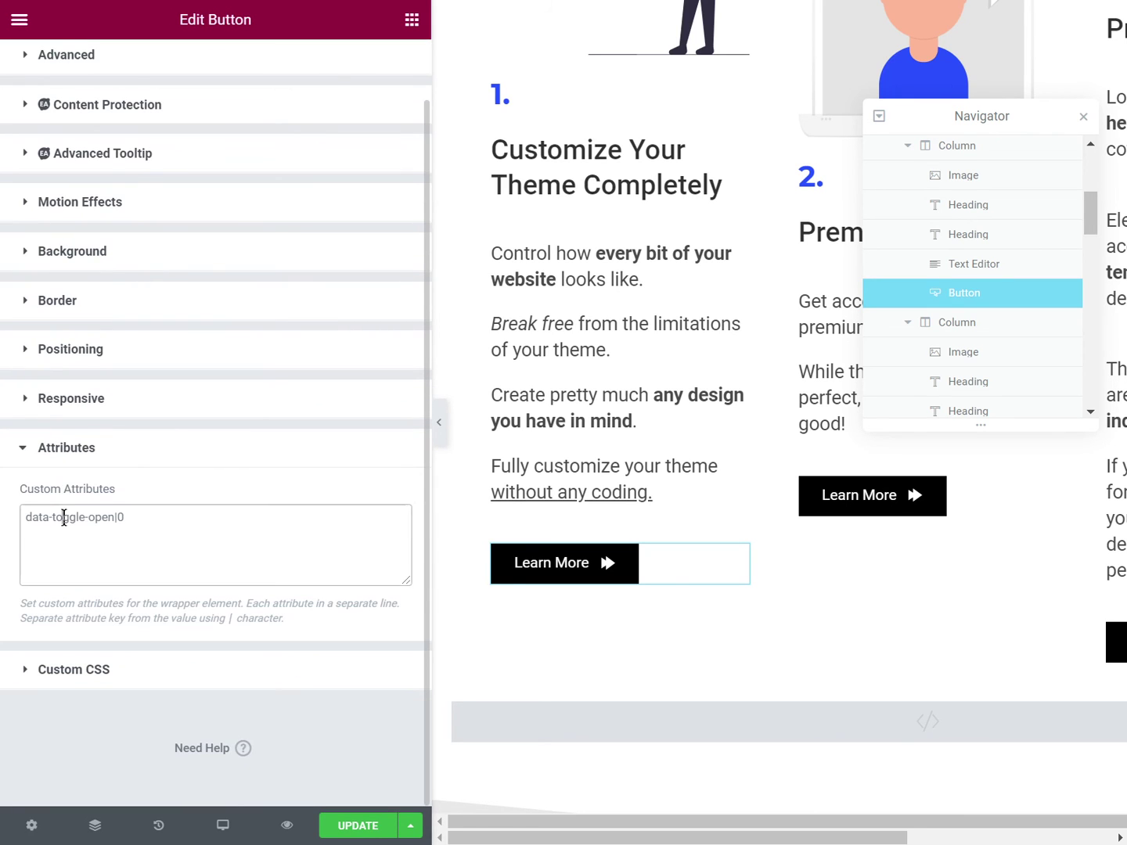
pyautogui.doubleClick(64, 517)
pyautogui.write('tab')
# Step: Change the second Learn More button's custom attribute to data-tab-open|1
pyautogui.click(835, 501)
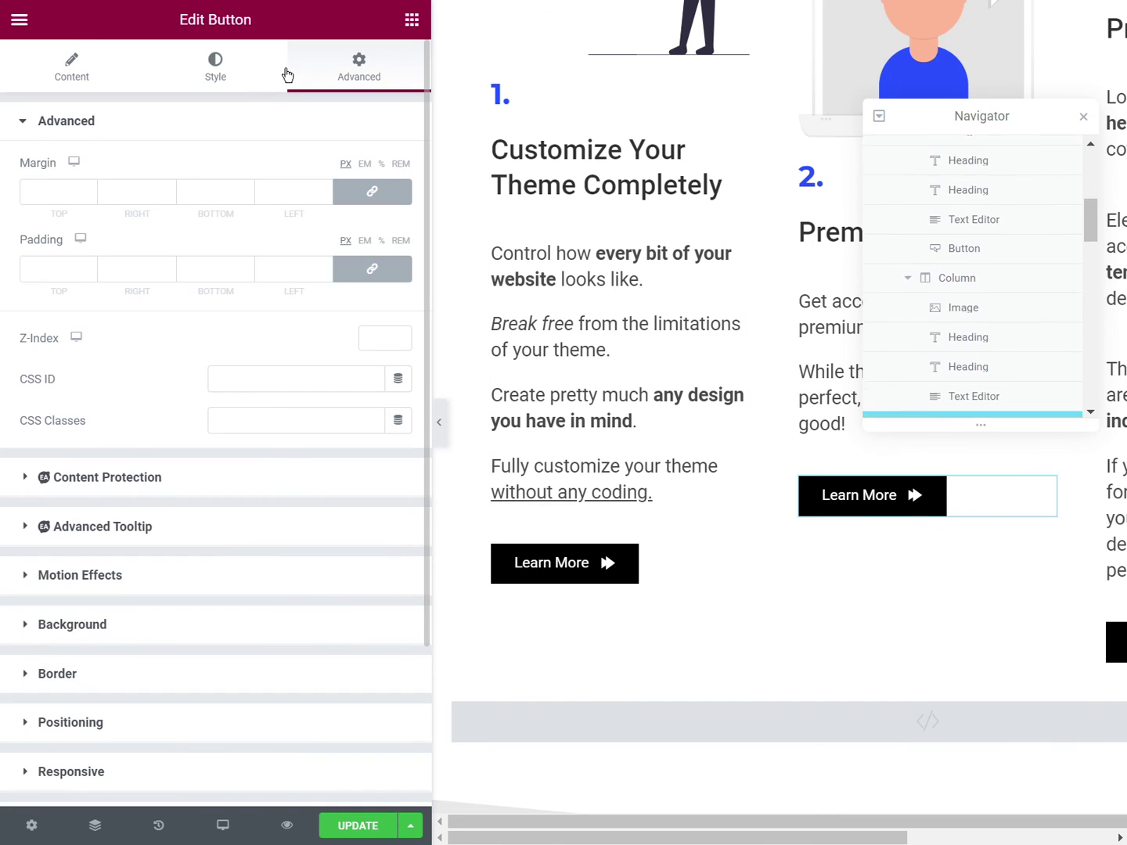
pyautogui.scroll(-3, 109, 540)
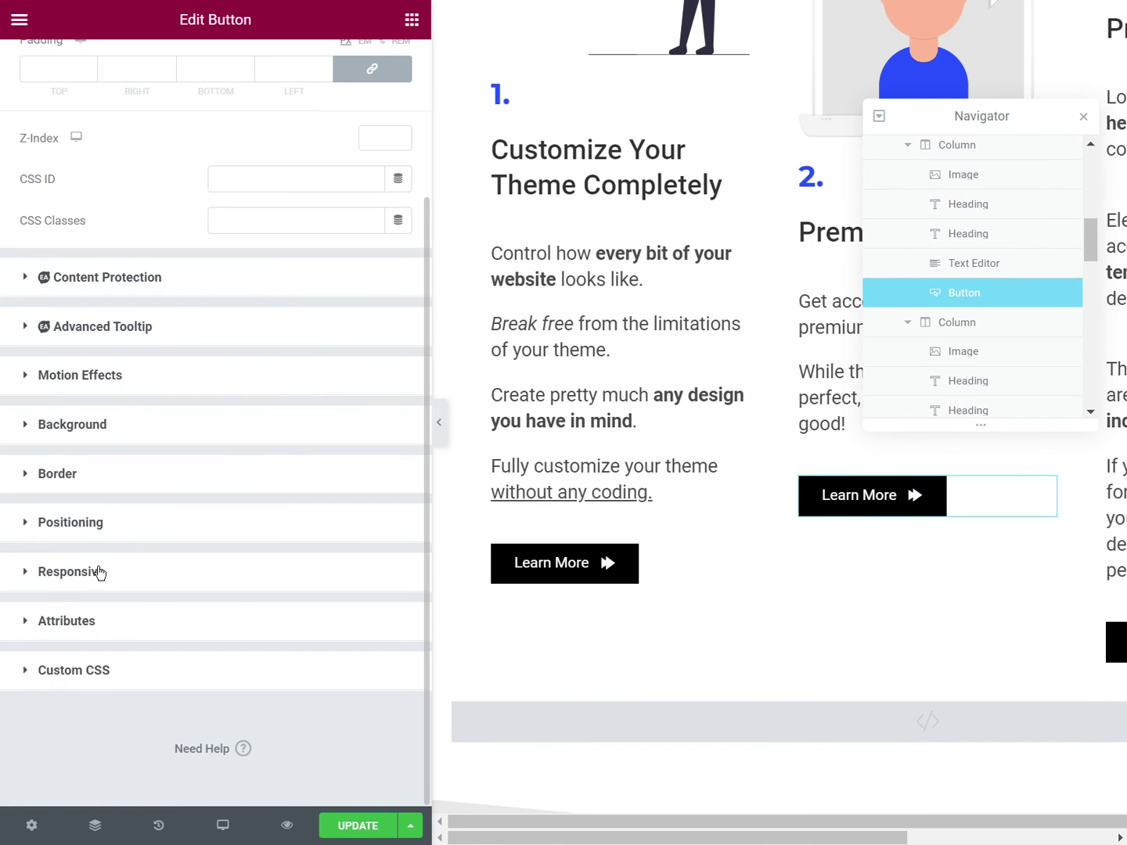
pyautogui.click(98, 634)
pyautogui.doubleClick(69, 583)
pyautogui.write('tab-open|1')
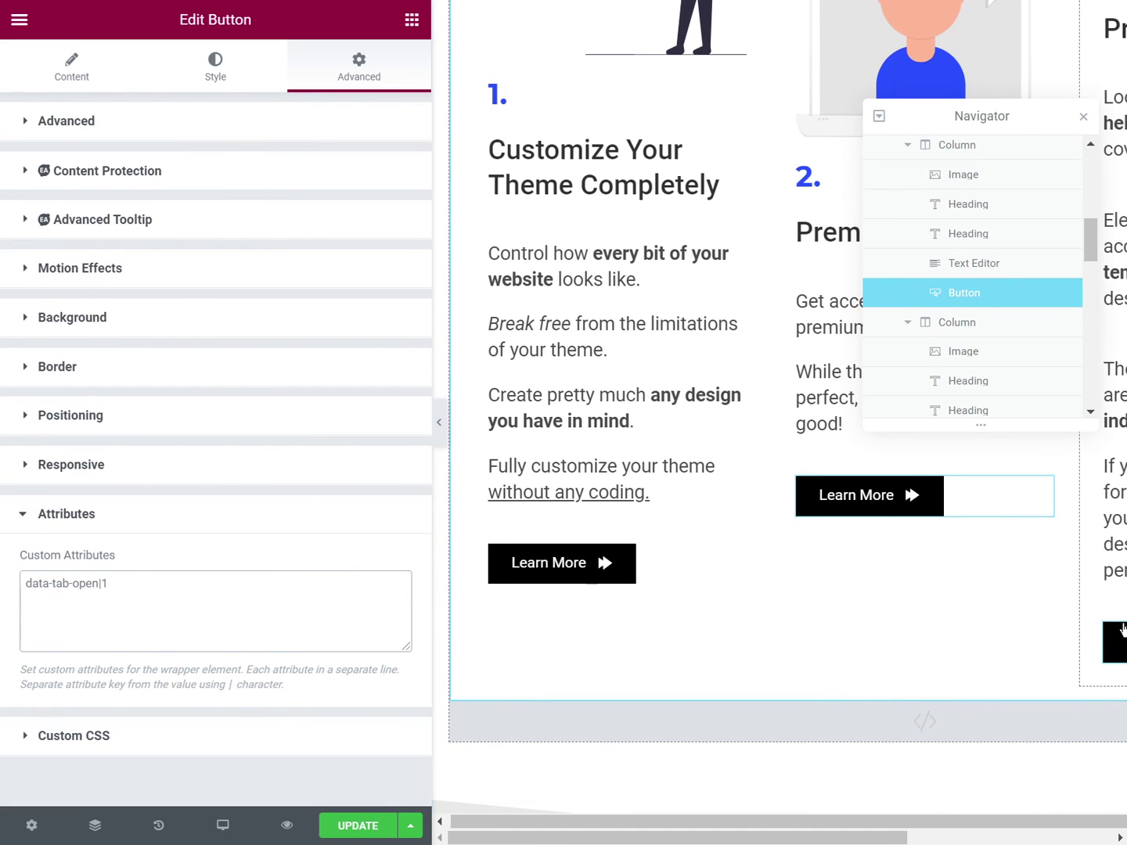
# Step: Change the third Learn More button's attribute to data-tab-open|2 and save the page with UPDATE
pyautogui.click(348, 132)
pyautogui.scroll(-3, 180, 548)
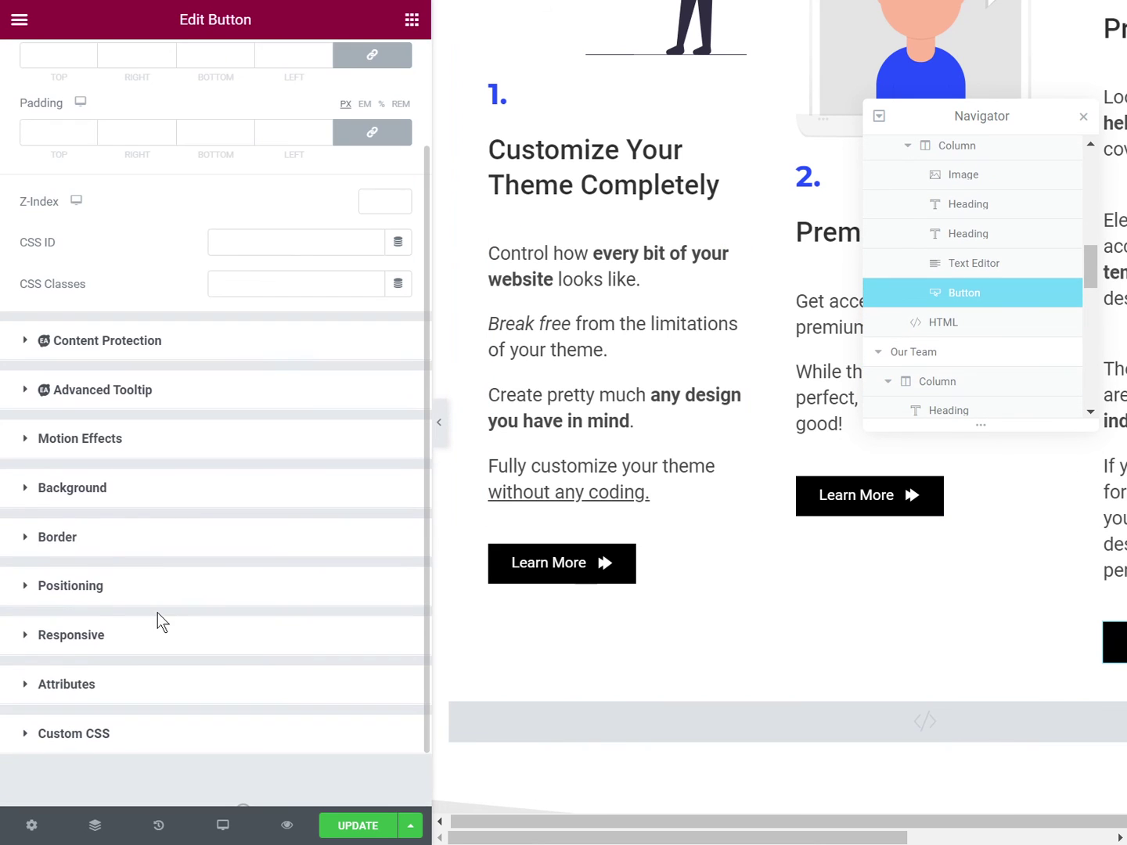
pyautogui.click(135, 591)
pyautogui.click(123, 571)
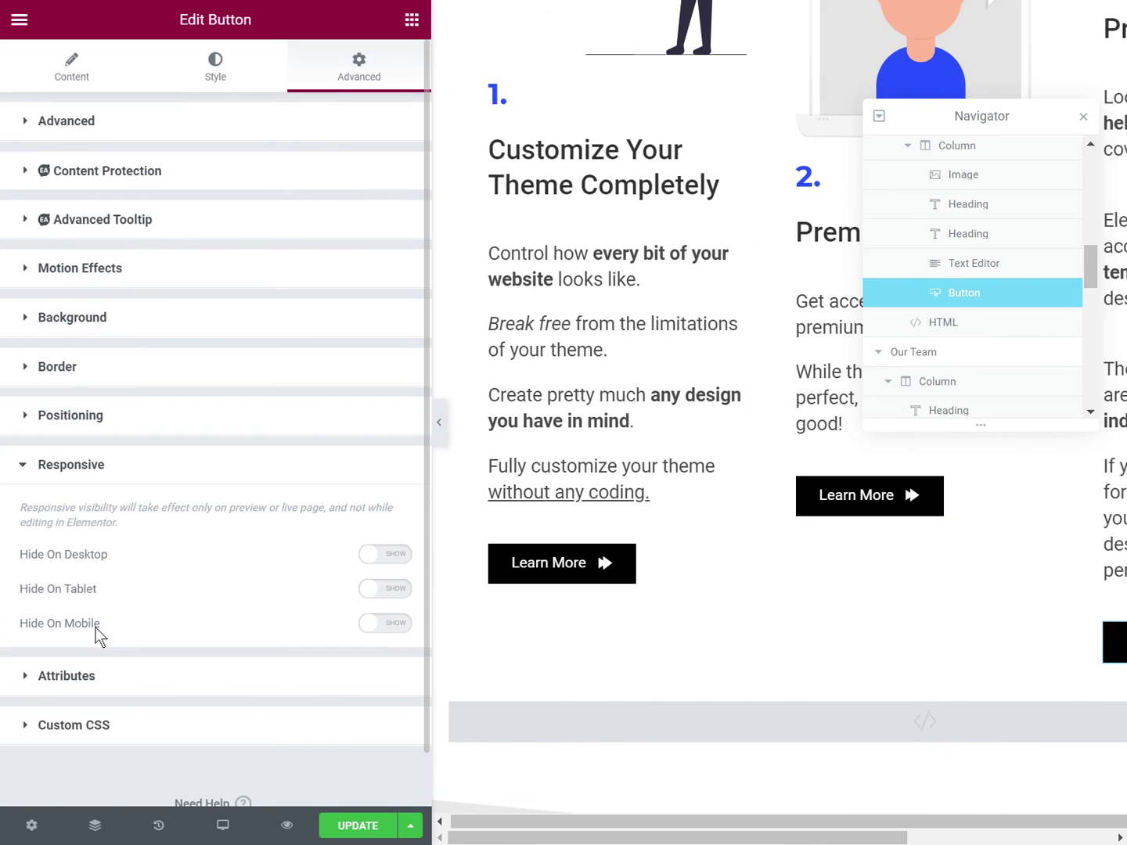
pyautogui.click(93, 673)
pyautogui.doubleClick(68, 583)
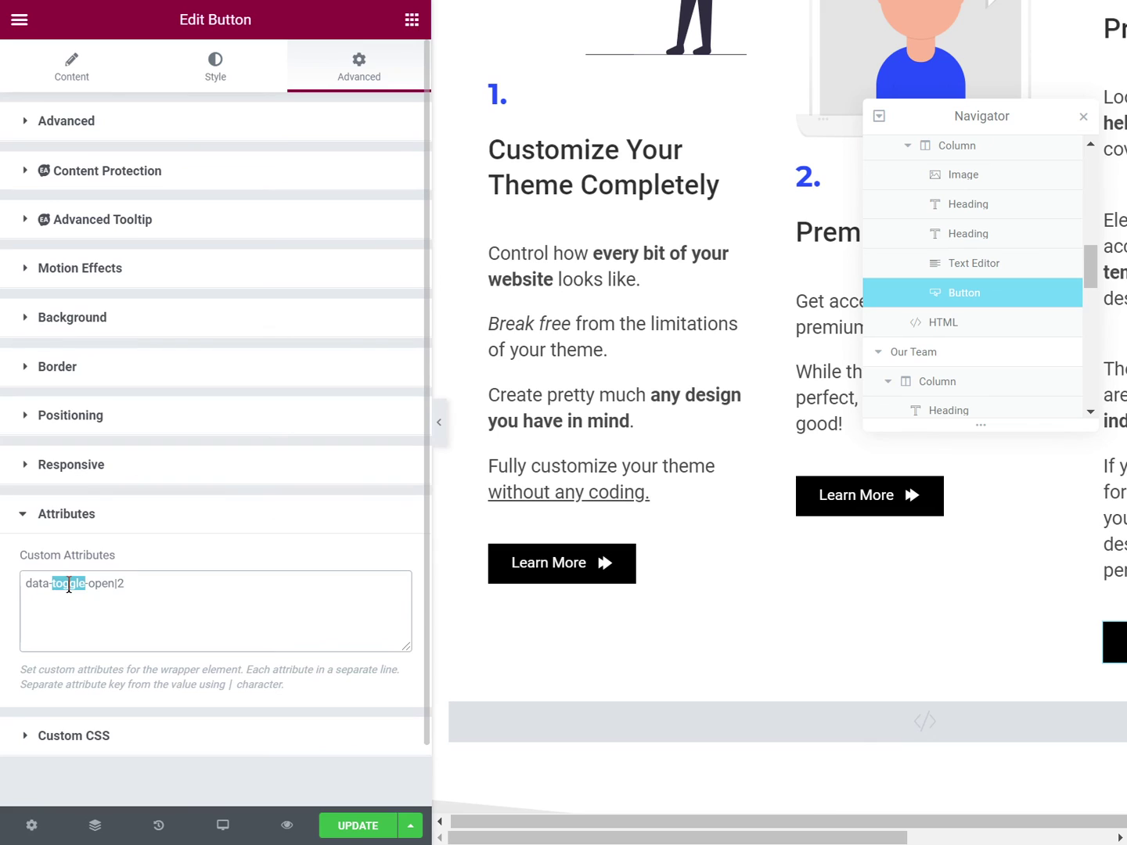
pyautogui.write('tab')
pyautogui.click(344, 825)
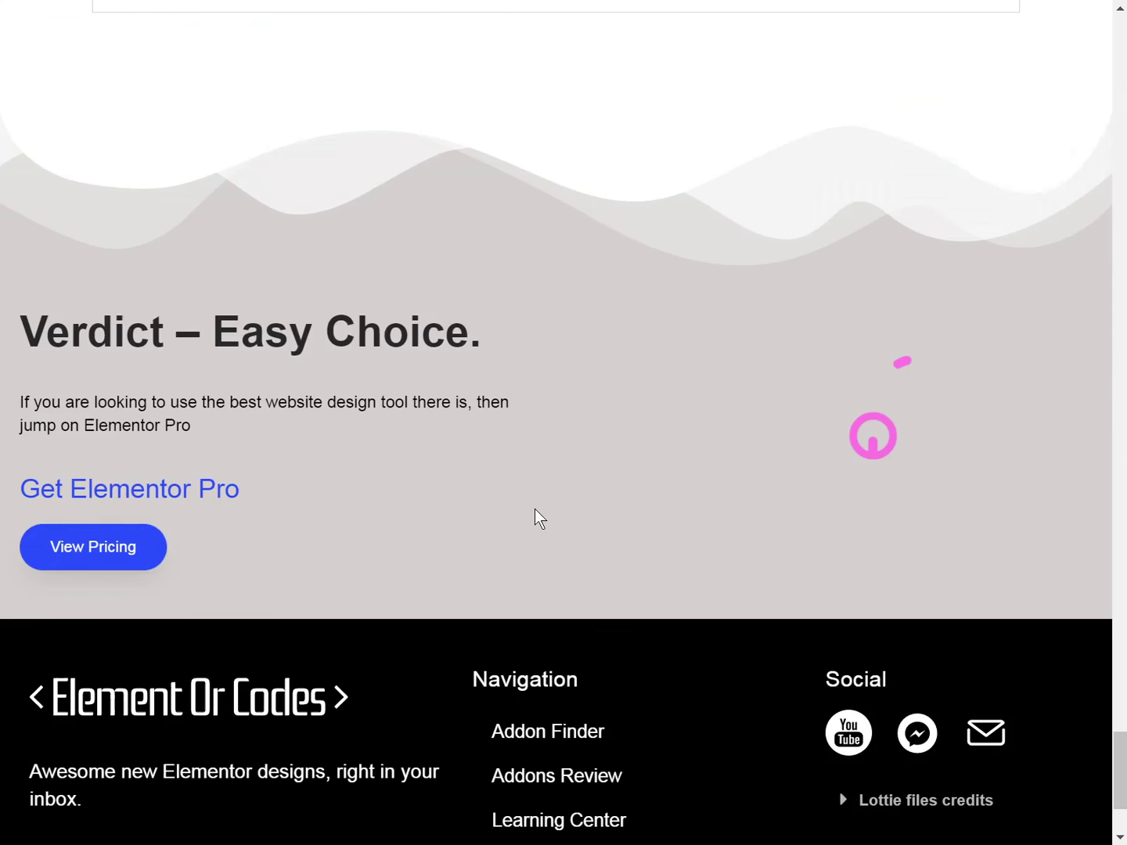
pyautogui.scroll(10, 535, 509)
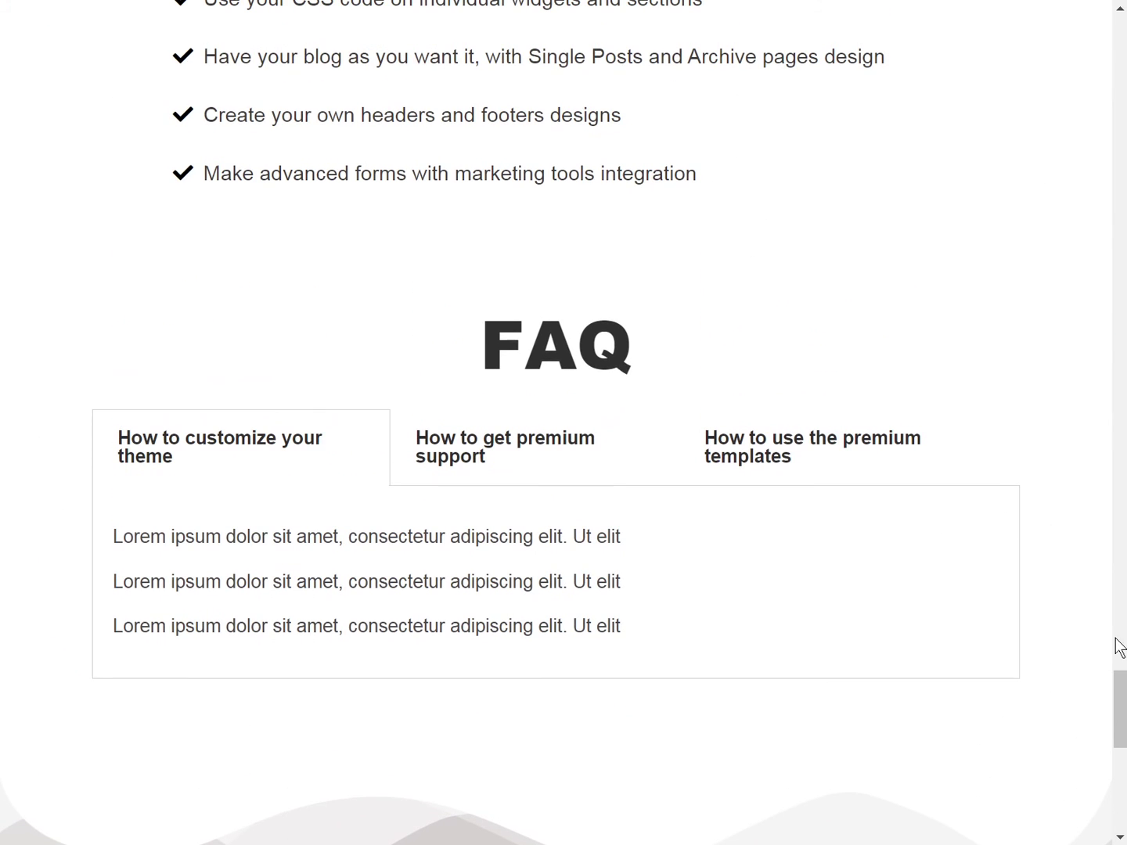
pyautogui.moveTo(1119, 709); pyautogui.dragTo(1120, 704)
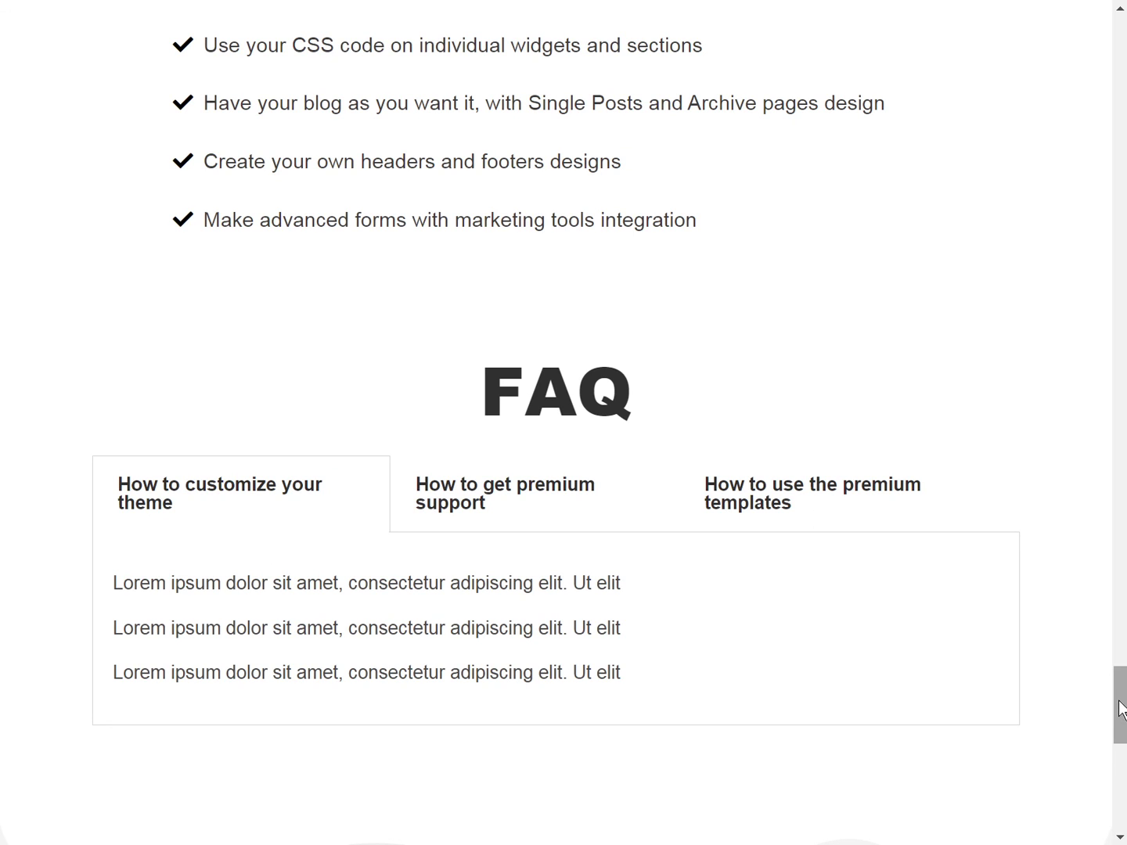
pyautogui.moveTo(1120, 709); pyautogui.dragTo(1124, 264)
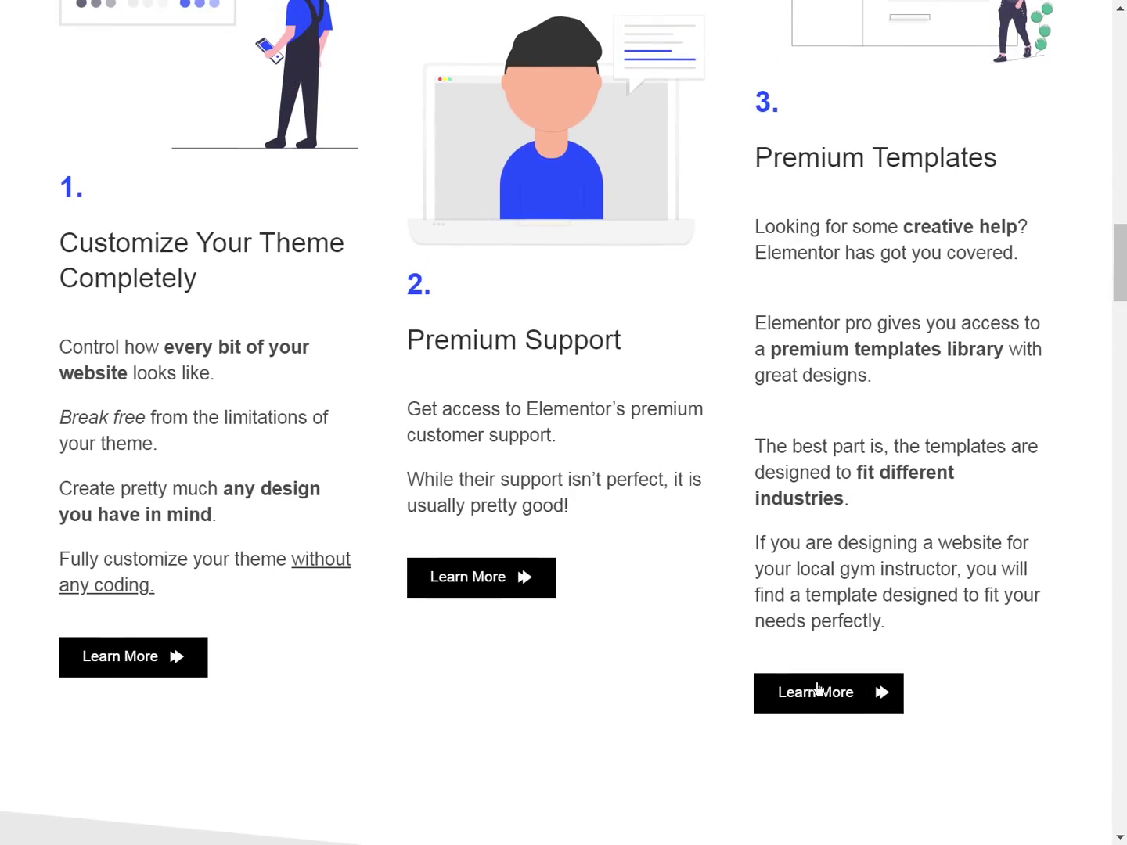
pyautogui.scroll(-20, 816, 683)
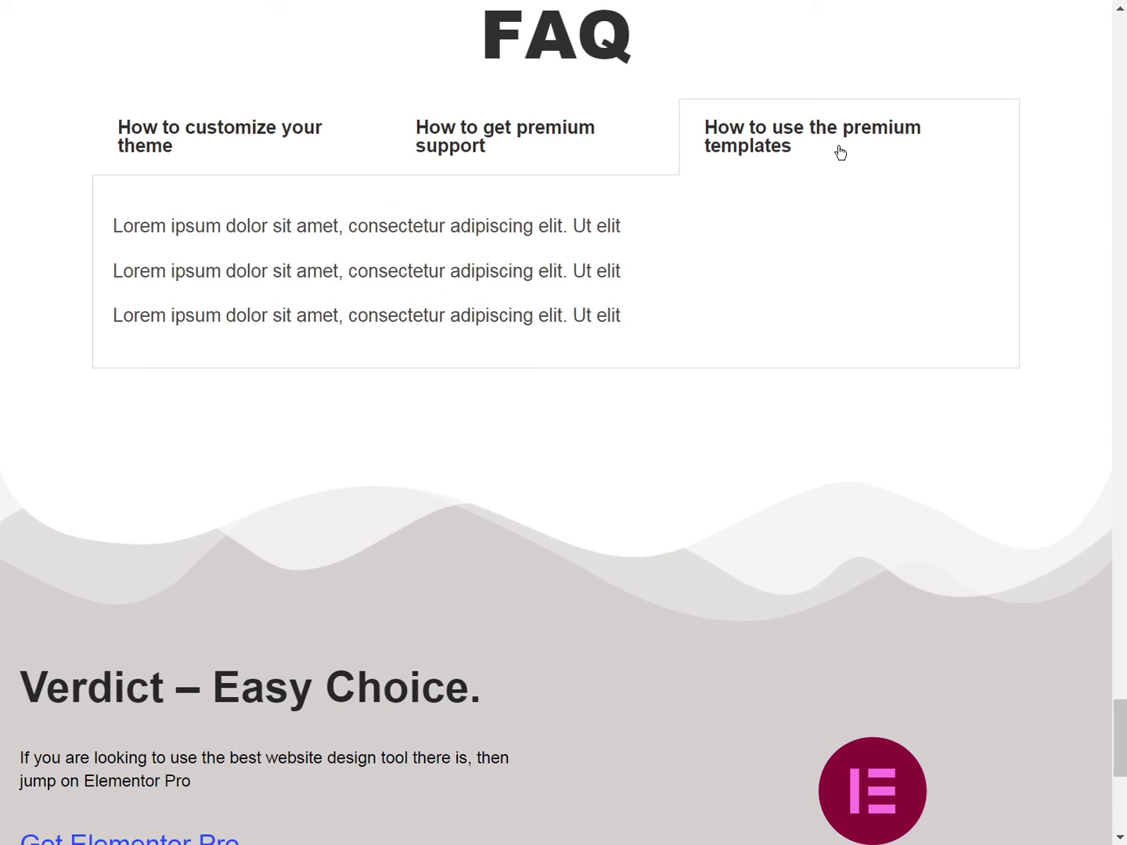
pyautogui.scroll(1, 754, 261)
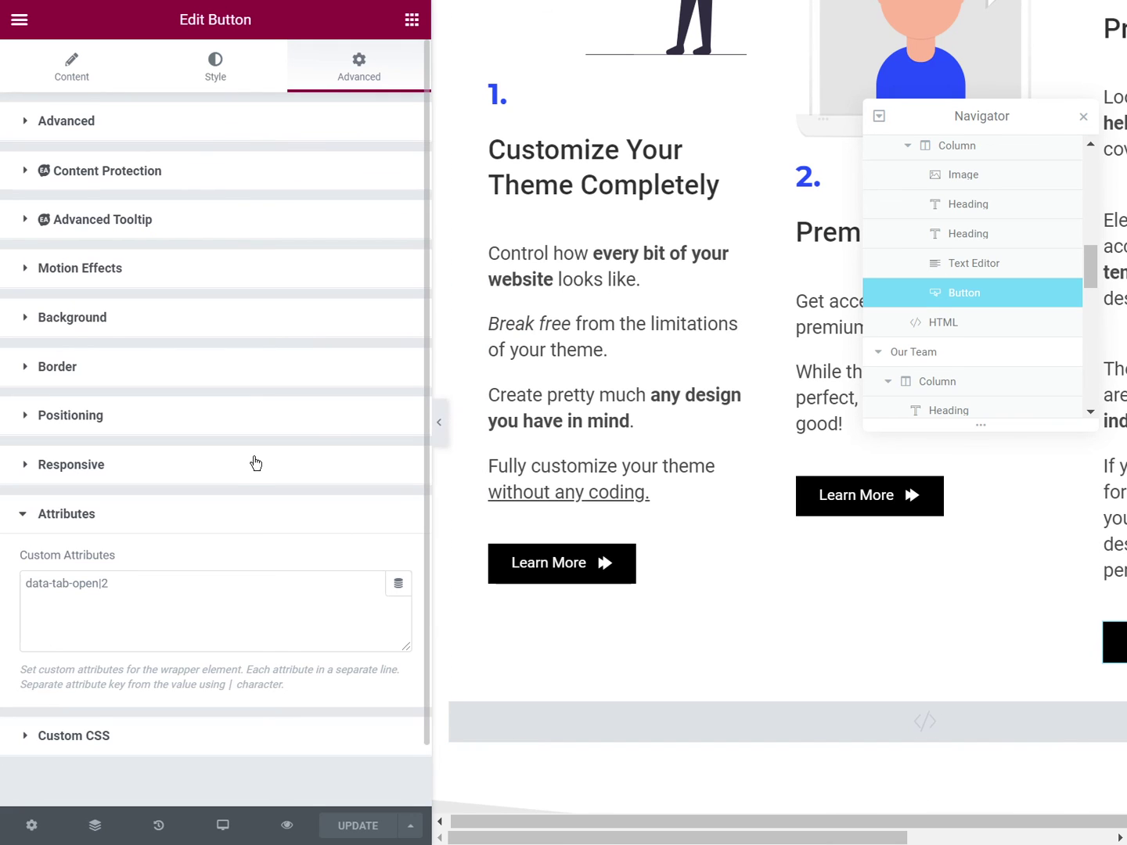
# Step: Restore the first Learn More button's custom attribute to data-toggle-open|0
pyautogui.click(608, 718)
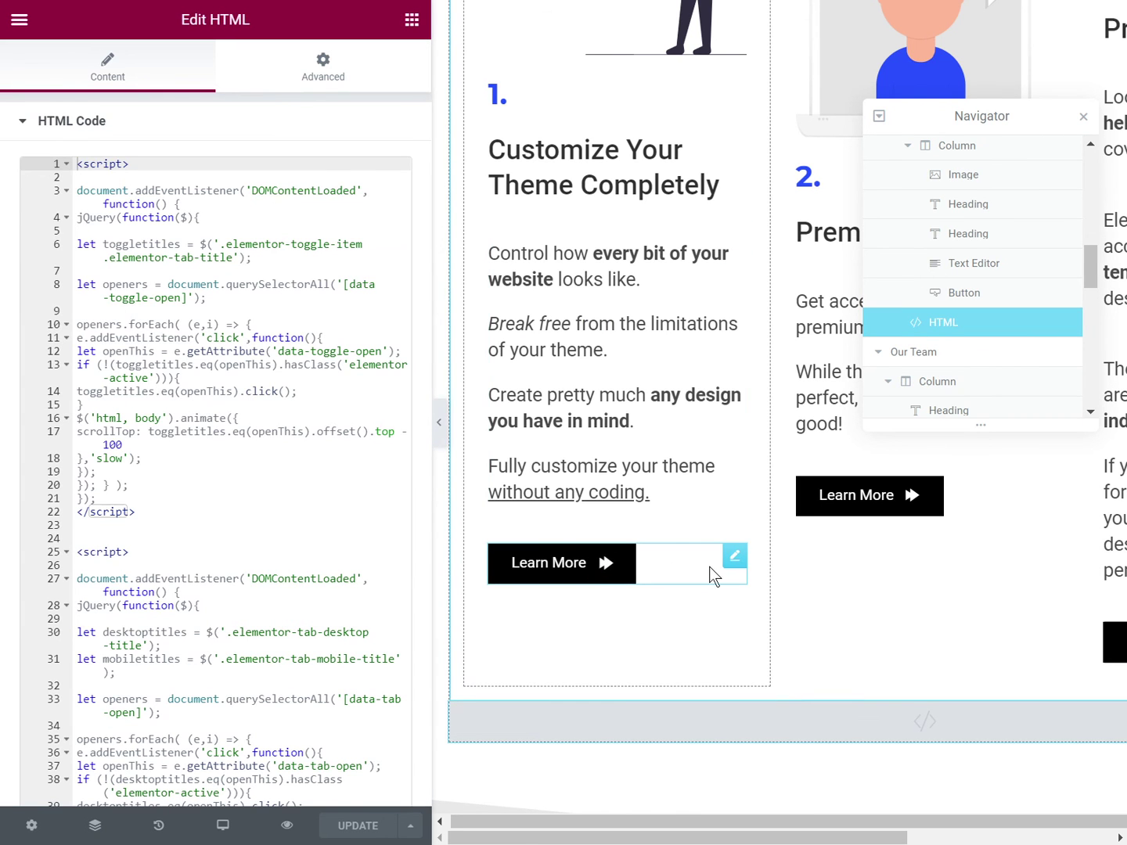
pyautogui.click(731, 554)
pyautogui.scroll(-3, 143, 566)
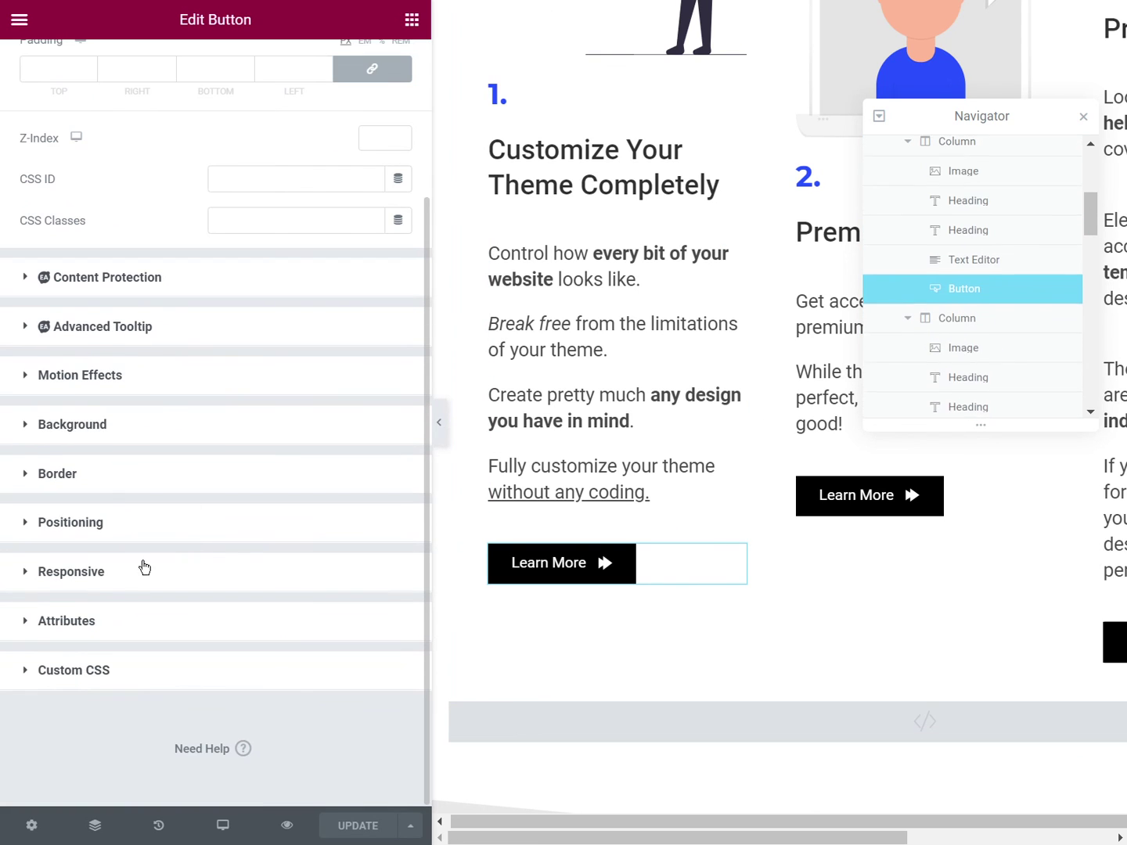
pyautogui.click(108, 622)
pyautogui.scroll(-1, 106, 630)
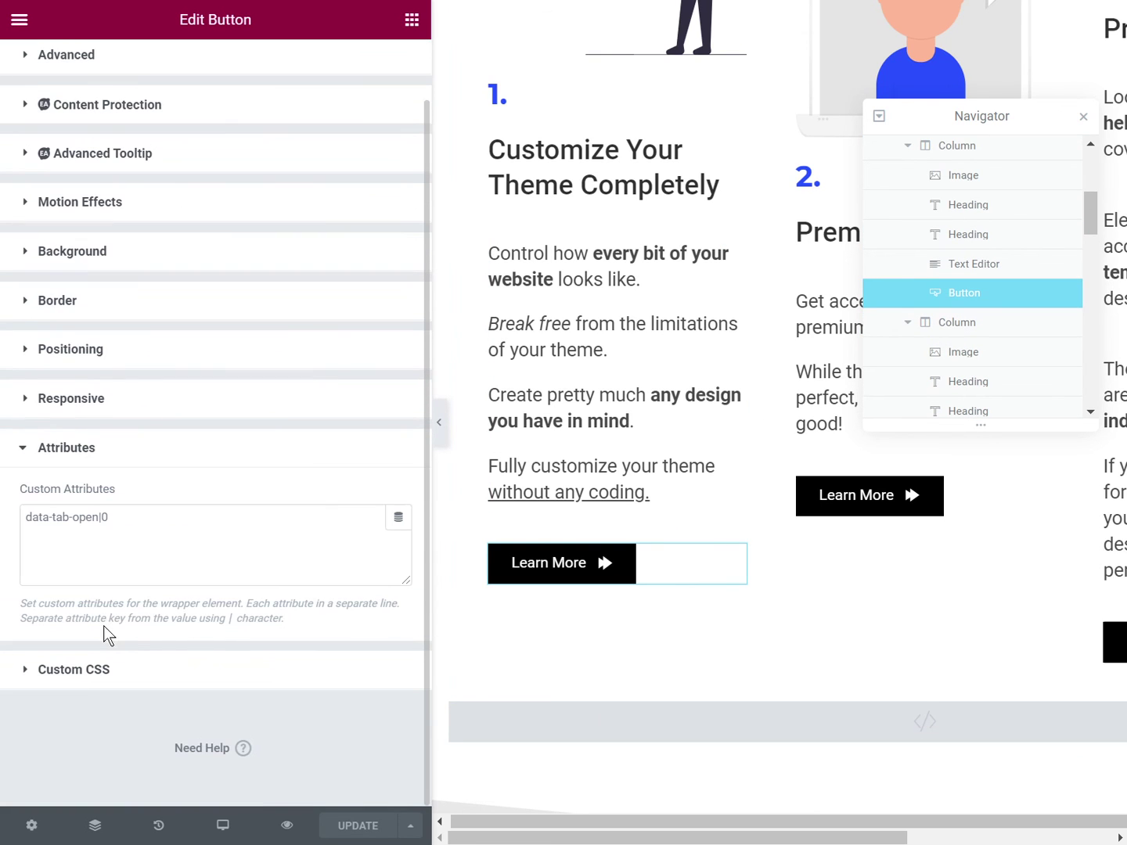
pyautogui.click(61, 515)
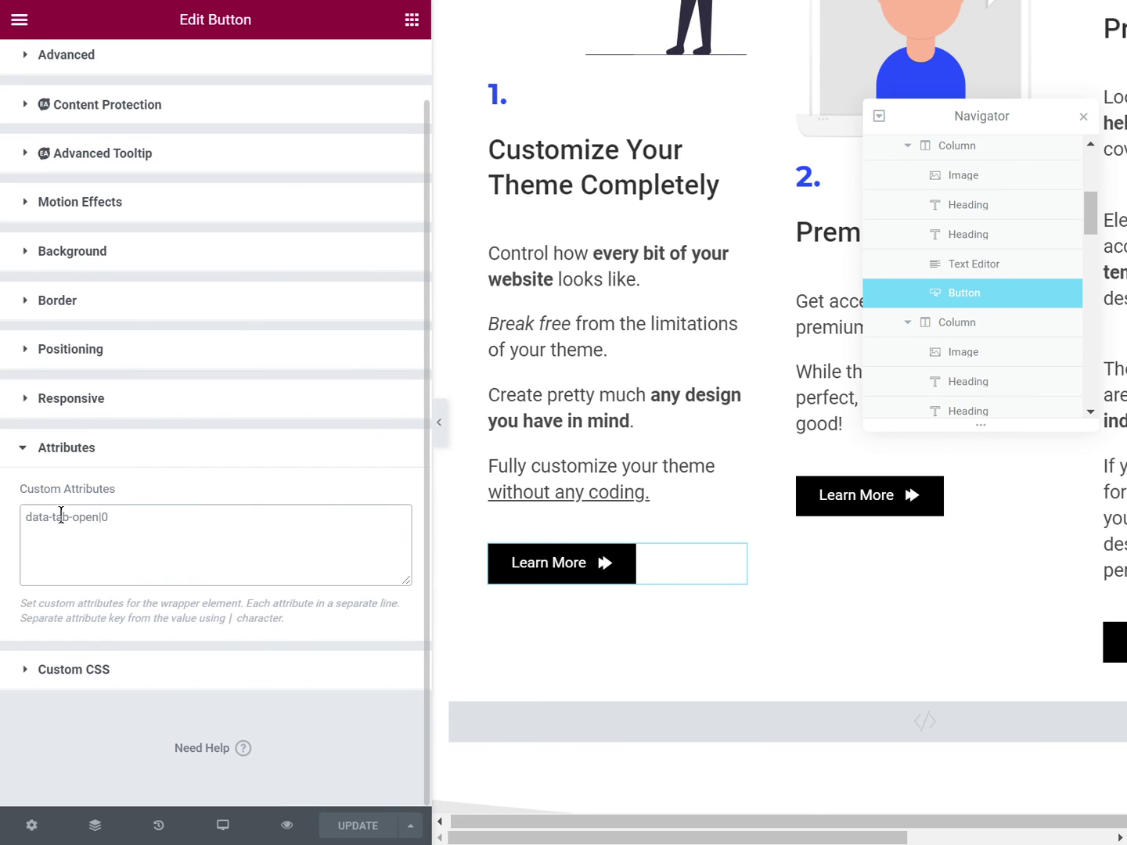
pyautogui.doubleClick(61, 515)
pyautogui.write('tcggle')
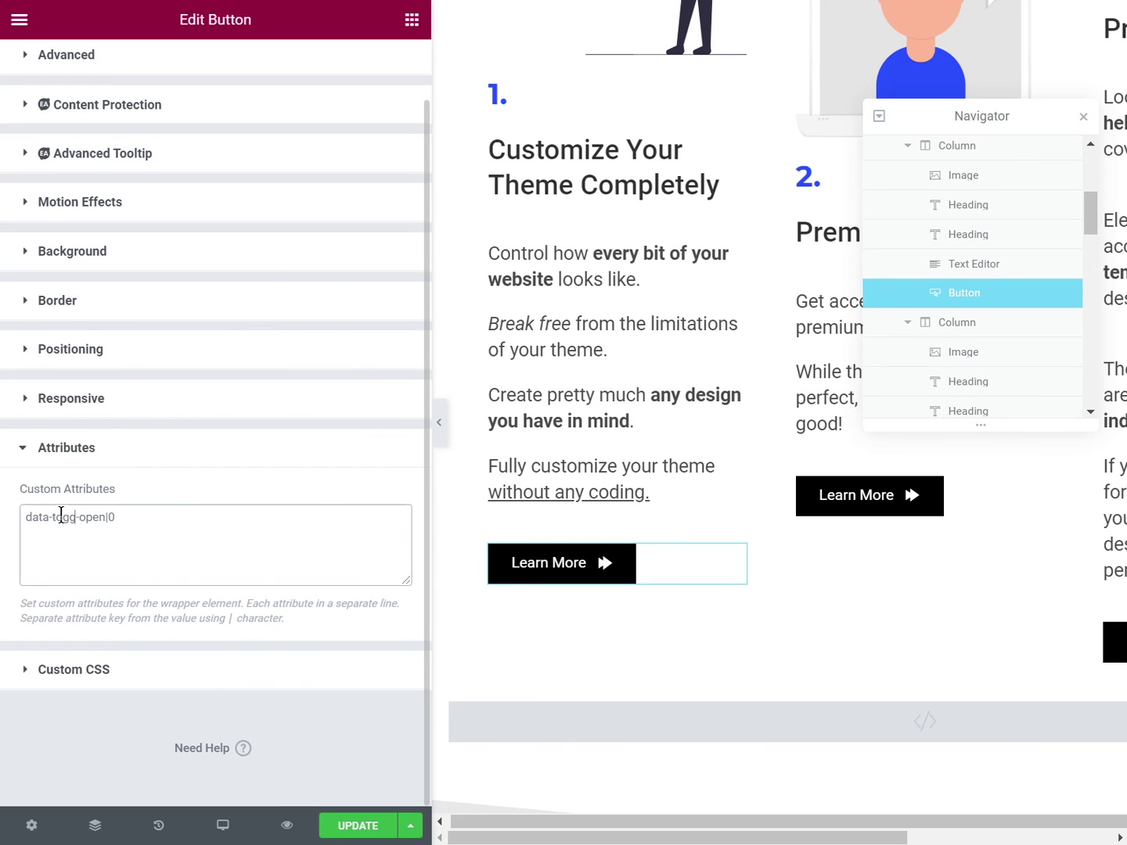
pyautogui.click(121, 556)
# Step: Replace 'toggle' with 'accordion' so the attribute reads data-accordion-open|0
pyautogui.doubleClick(68, 516)
pyautogui.write('accordion')
pyautogui.click(204, 551)
pyautogui.moveTo(181, 523); pyautogui.dragTo(5, 528)
pyautogui.click(71, 521)
pyautogui.doubleClick(71, 519)
pyautogui.click(207, 524)
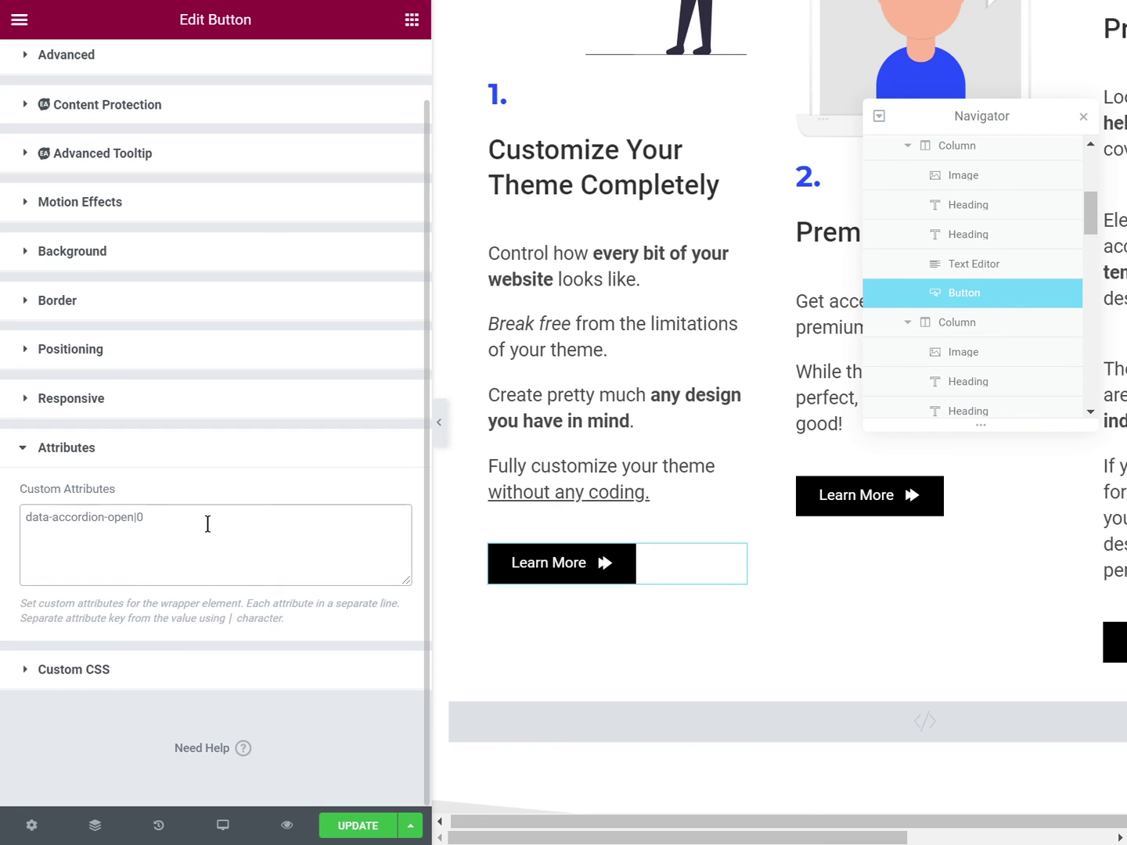